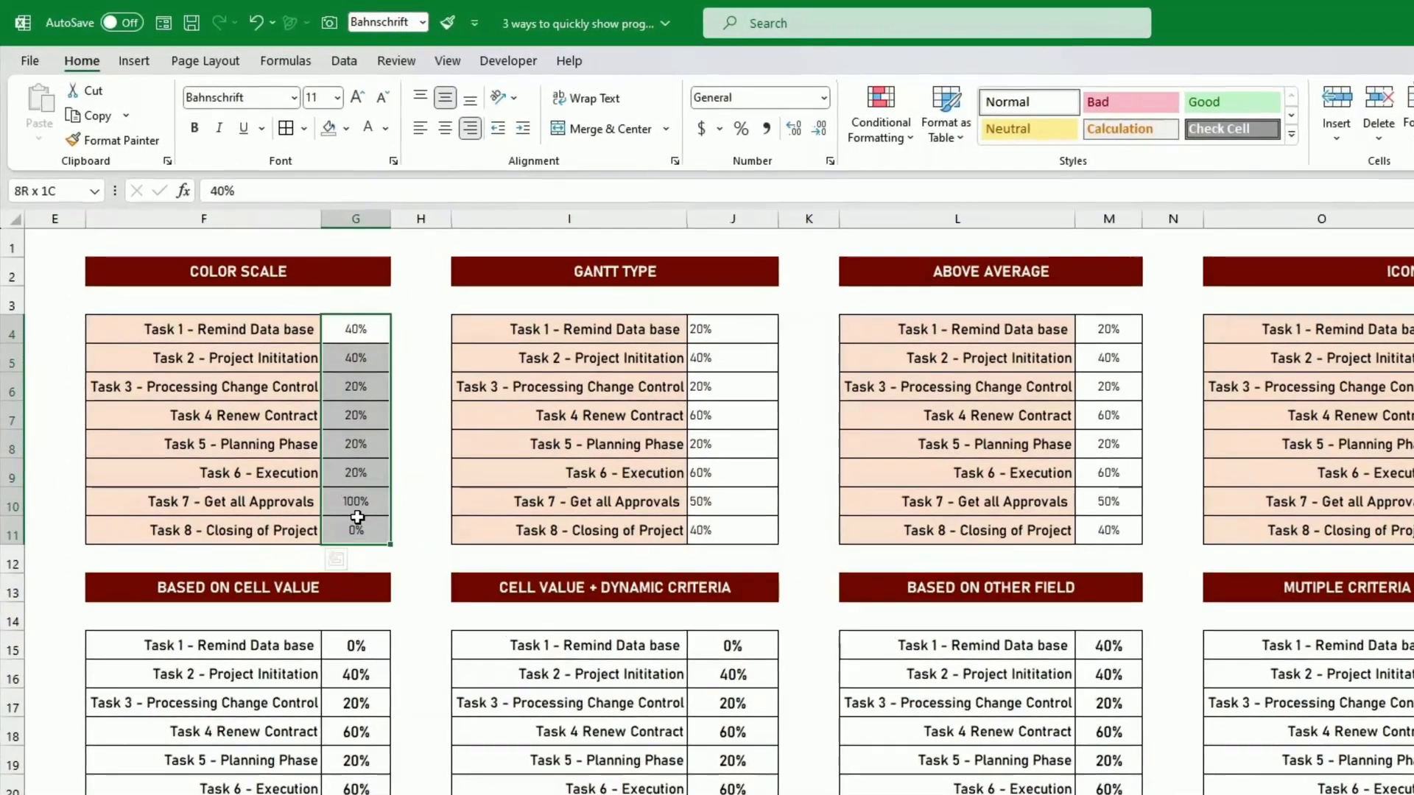
# - Apply the Green-Yellow-Red color scale to the Color Scale table's percentages in G4:G11
pyautogui.click(362, 362)
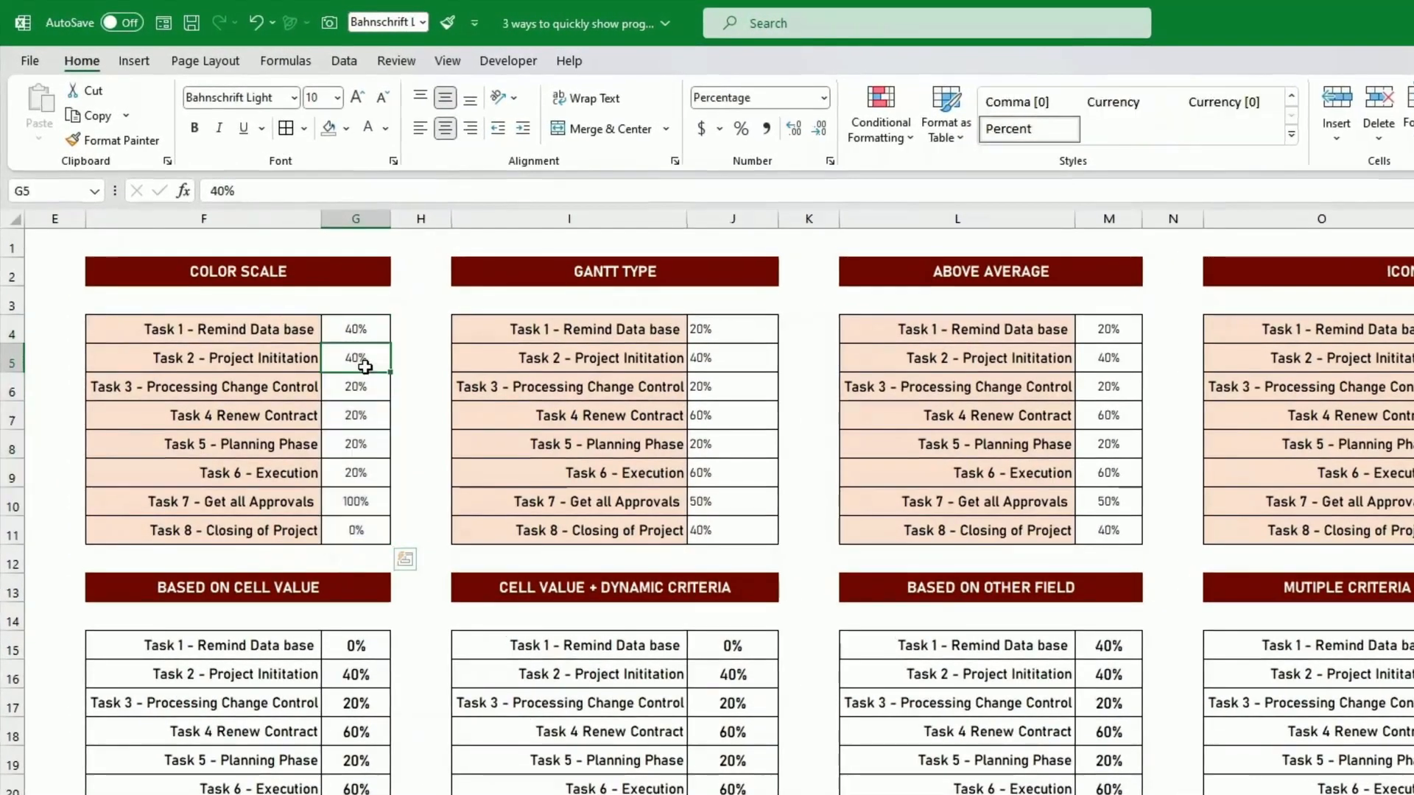
pyautogui.click(417, 357)
pyautogui.moveTo(373, 340); pyautogui.dragTo(363, 529)
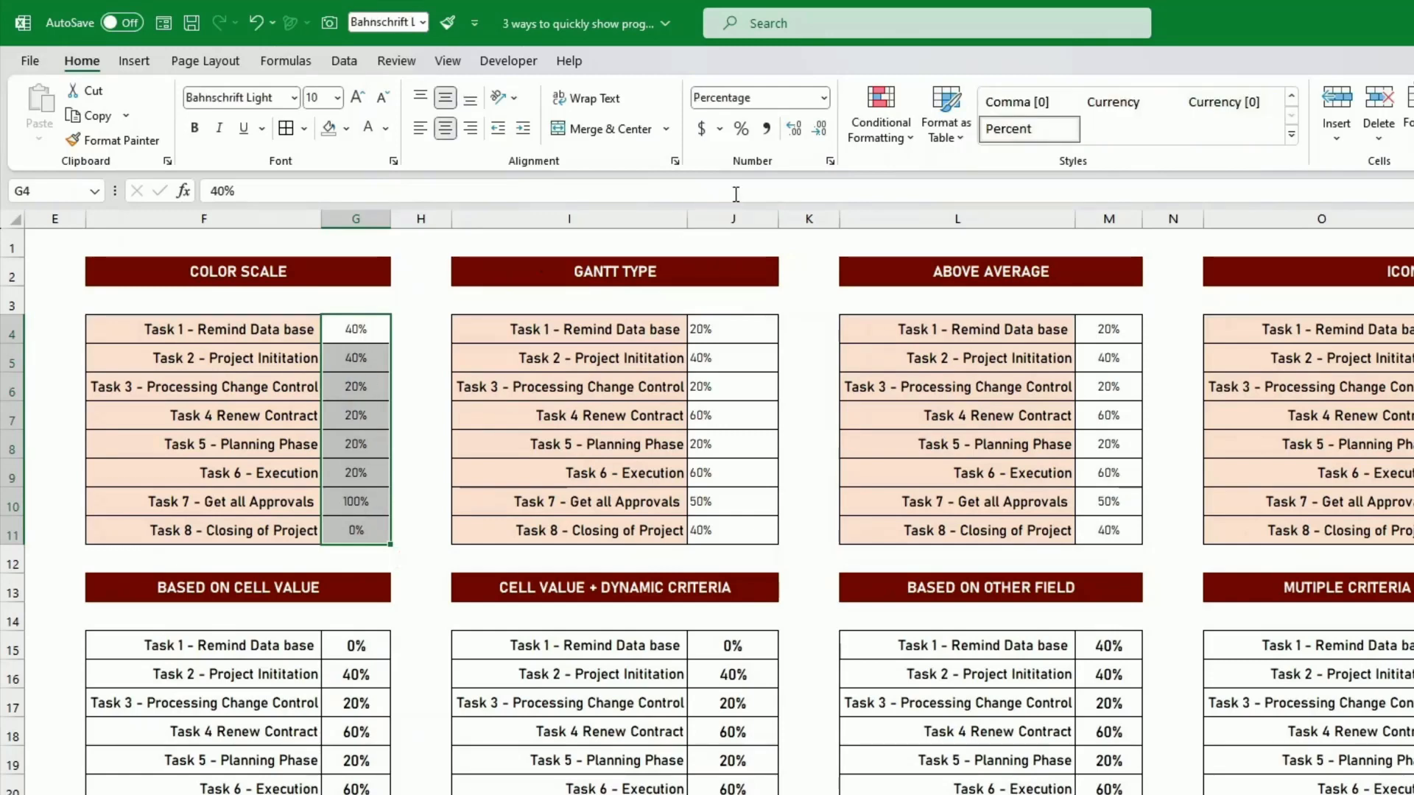
pyautogui.click(883, 130)
pyautogui.moveTo(922, 303)
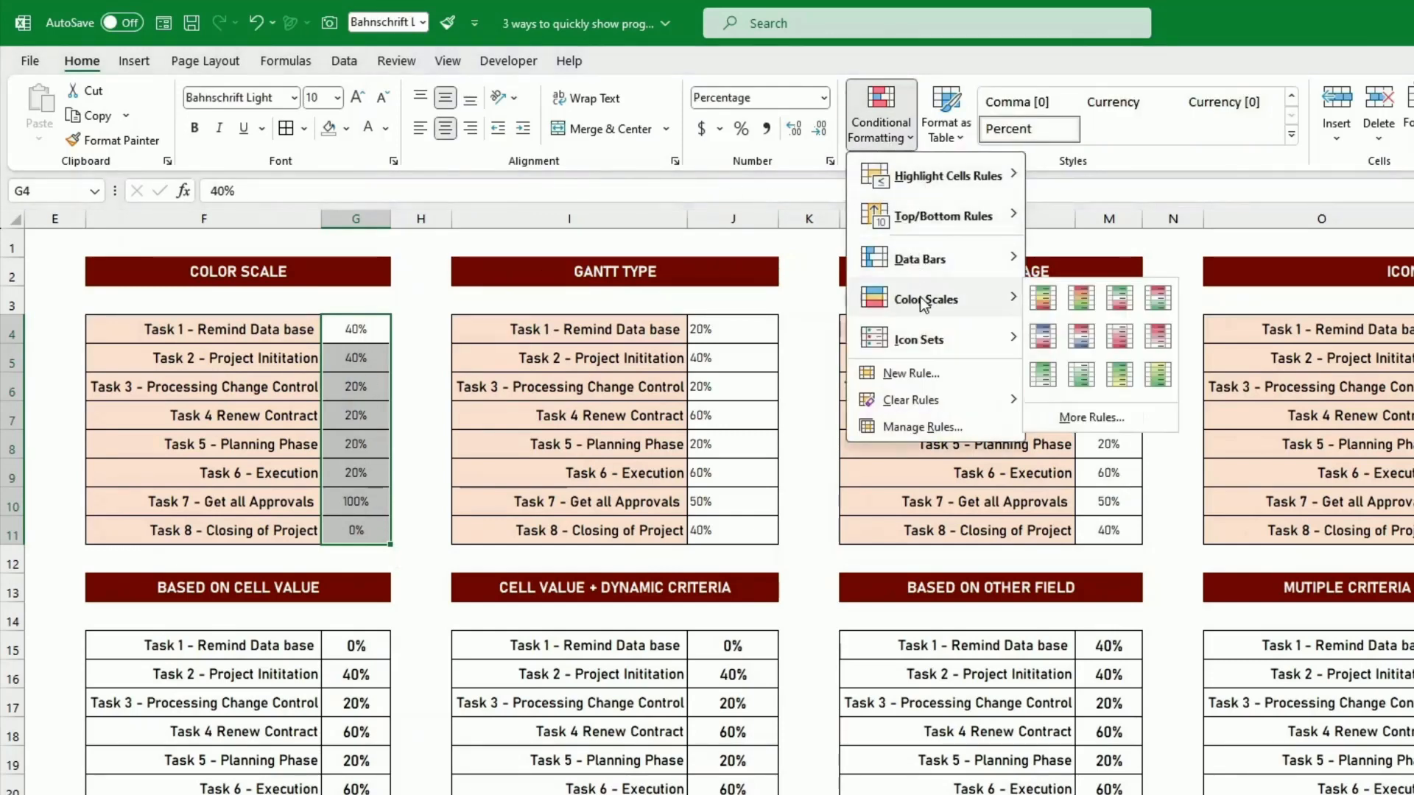
pyautogui.click(1043, 299)
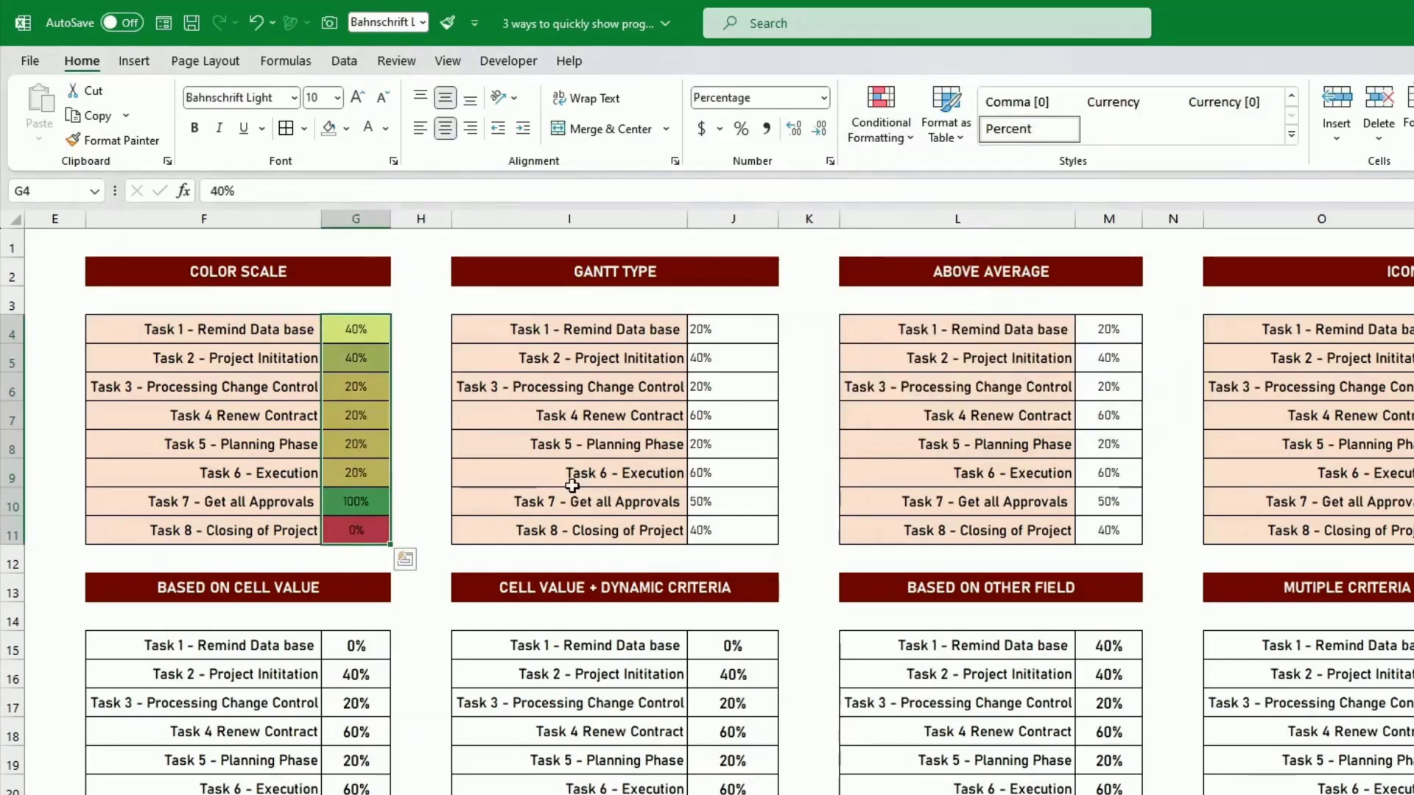
# - Set the percentages of Task 7 and Task 8 in the Color Scale table to 50%
pyautogui.click(372, 530)
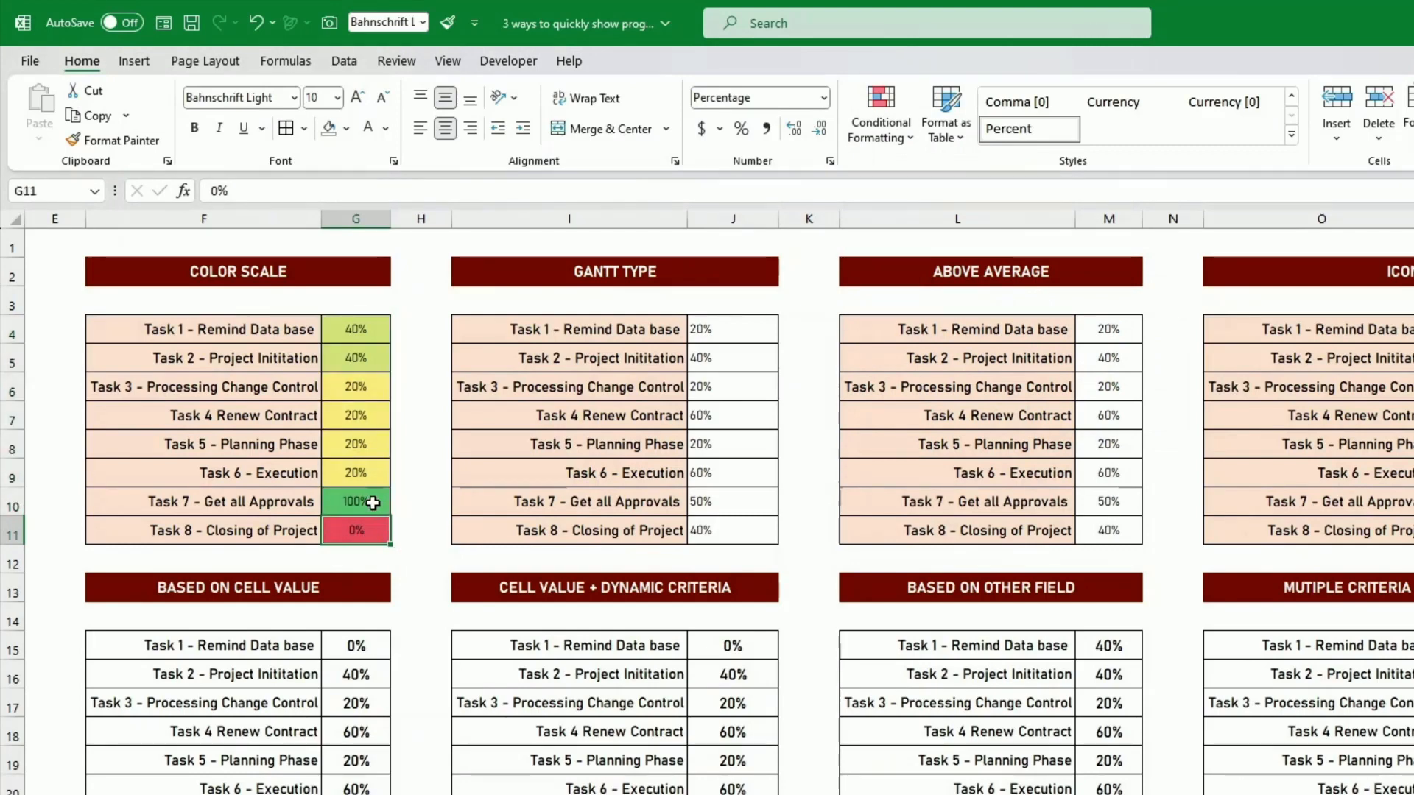
pyautogui.click(373, 503)
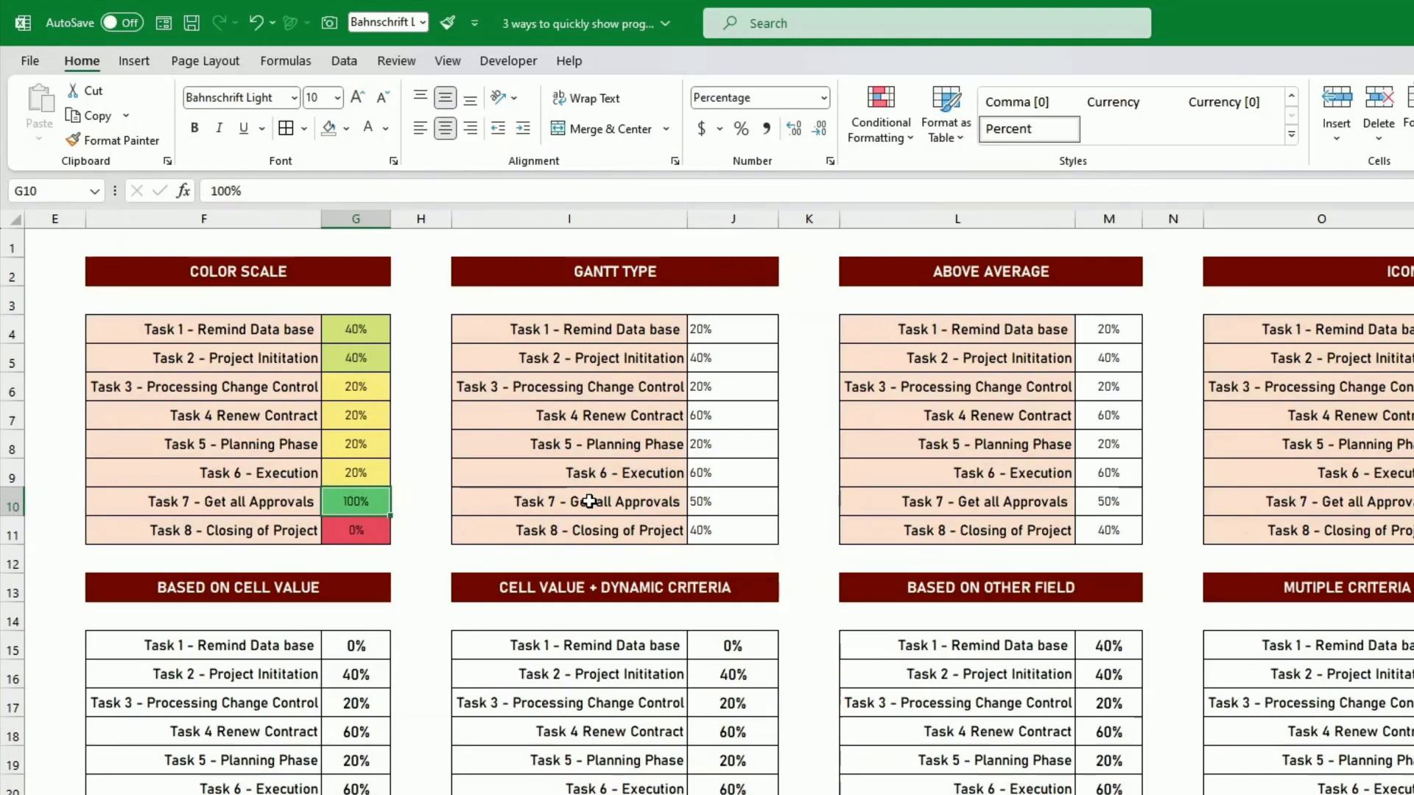
pyautogui.write('50')
pyautogui.press('Return')
pyautogui.write('50')
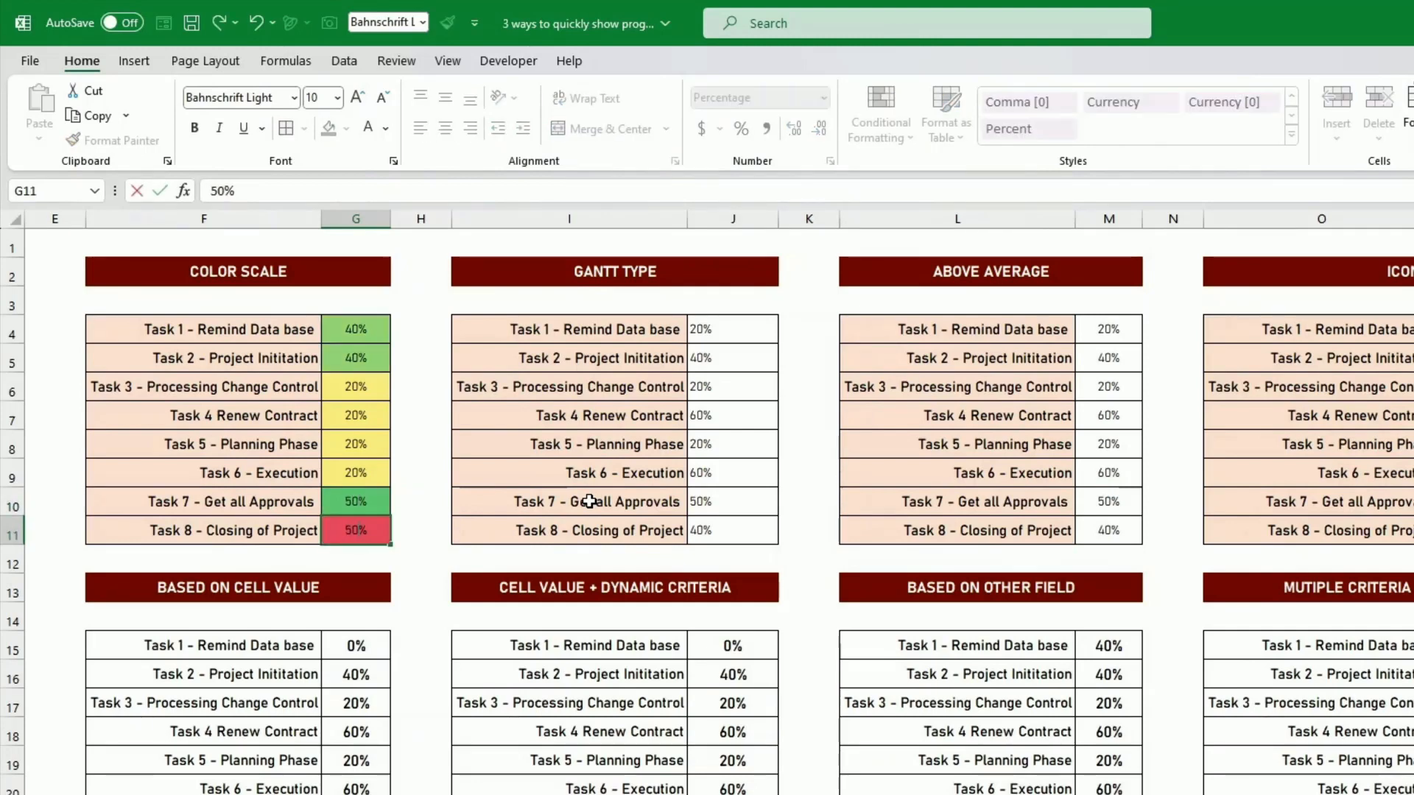
pyautogui.press('Return')
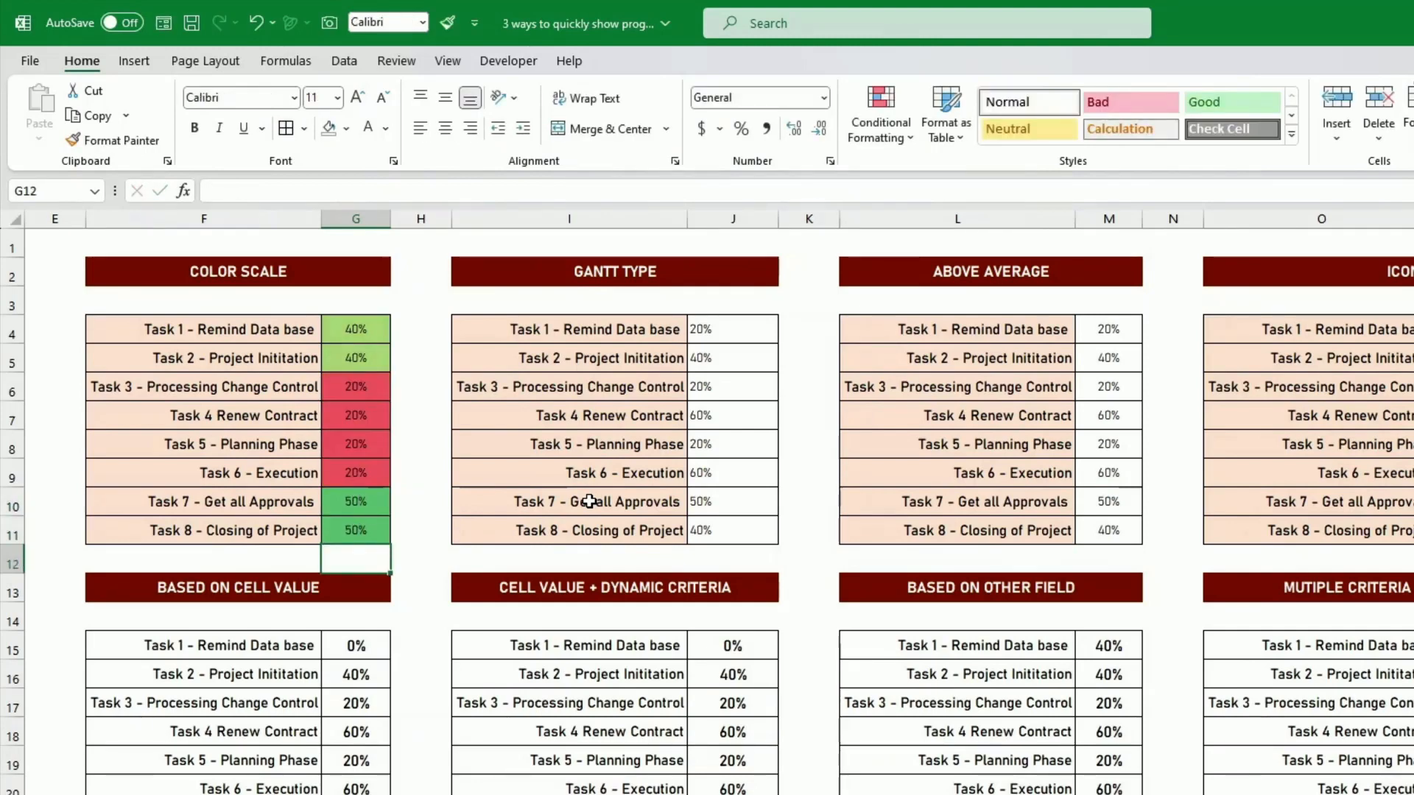
pyautogui.click(370, 501)
pyautogui.moveTo(370, 500); pyautogui.dragTo(370, 524)
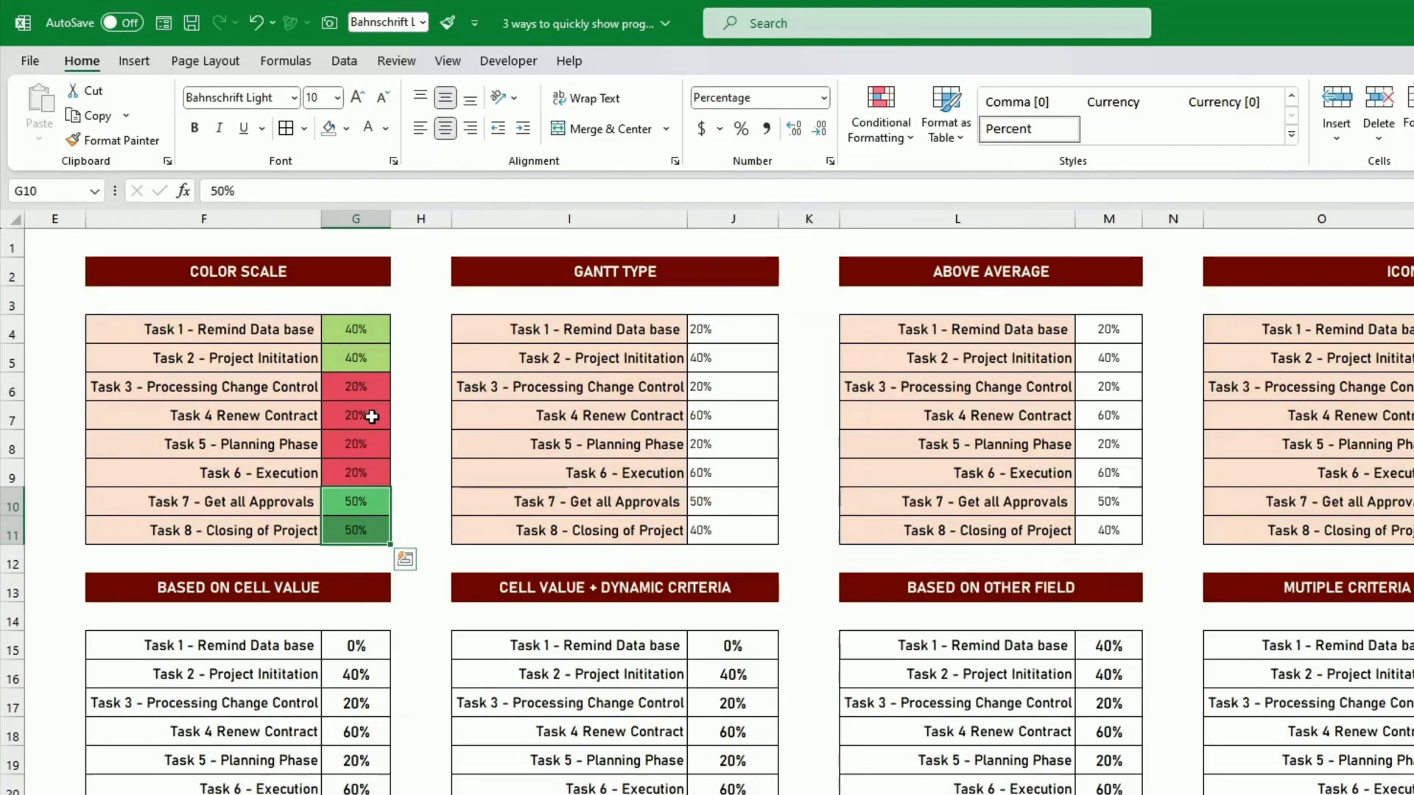
# - Open the Graded Color Scale rule on G4:G11 for editing and set its minimum to type Number with value 0
pyautogui.click(362, 327)
pyautogui.moveTo(362, 327); pyautogui.dragTo(357, 529)
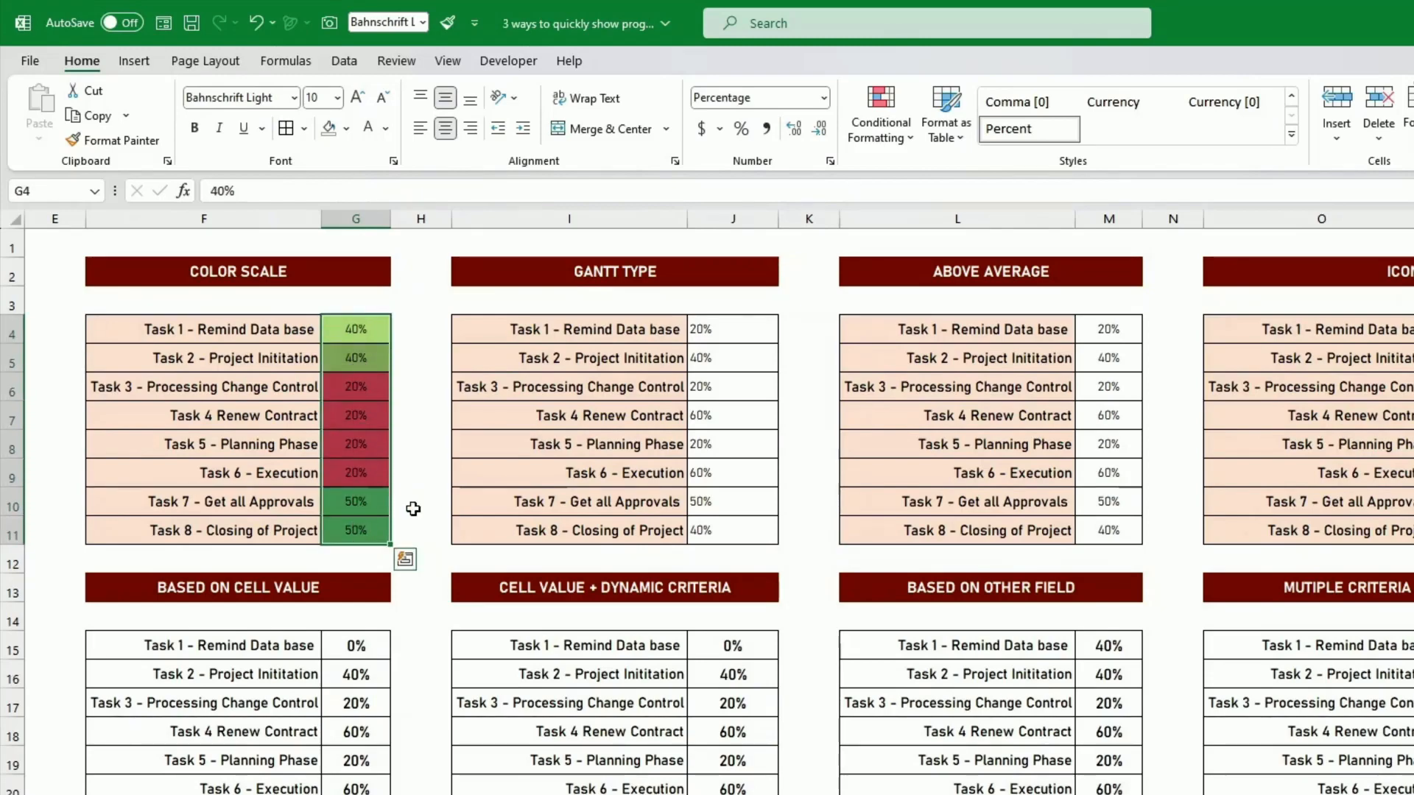
pyautogui.click(896, 131)
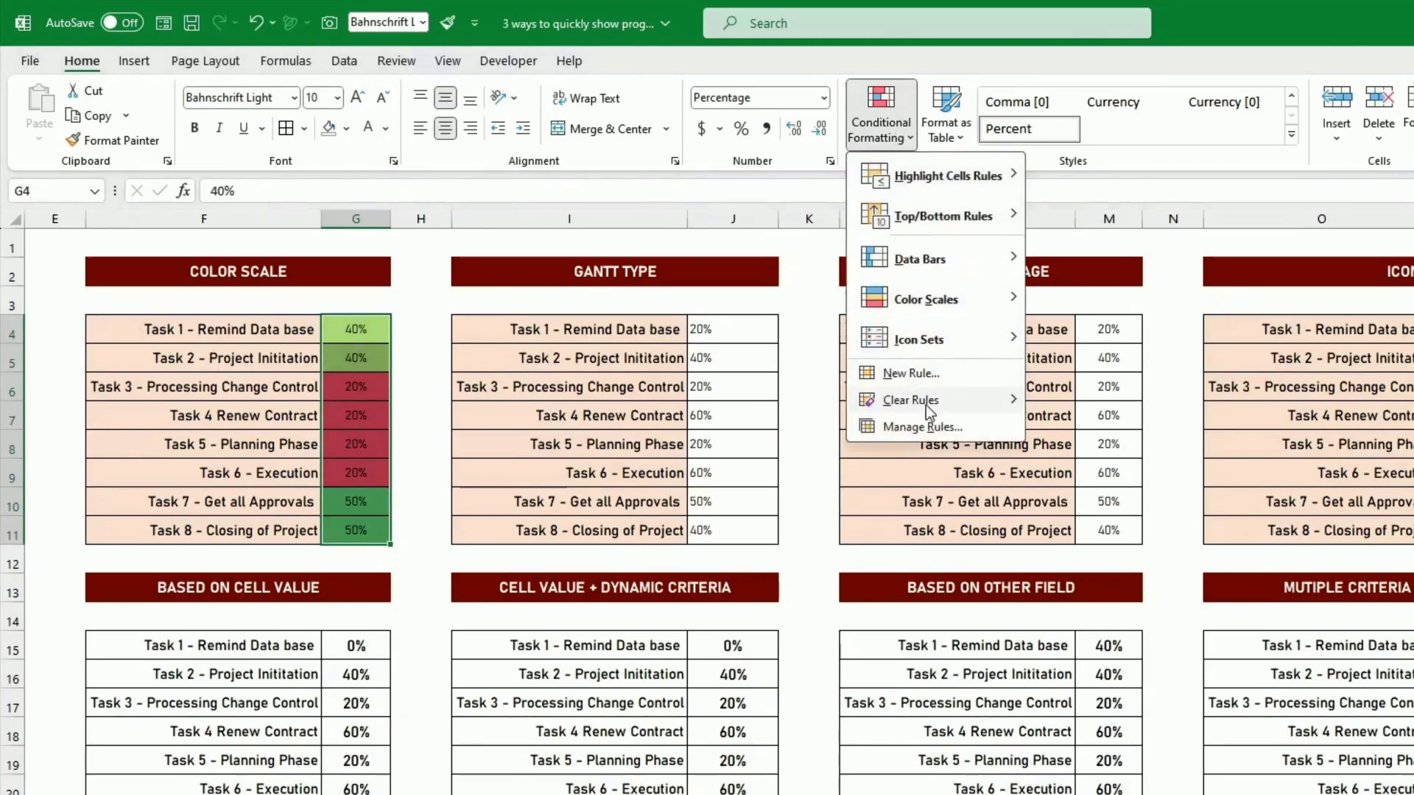
pyautogui.click(922, 426)
pyautogui.click(901, 401)
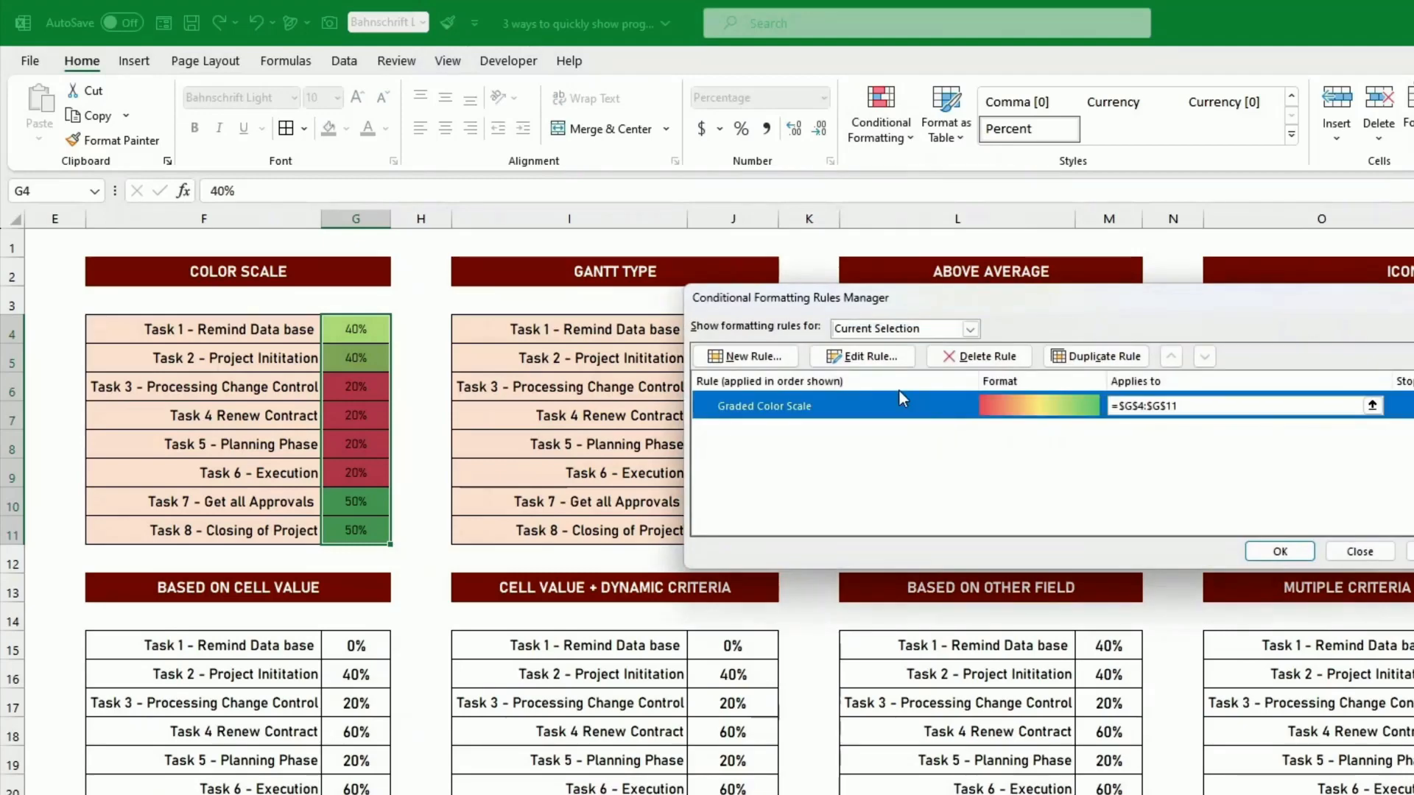
pyautogui.click(881, 358)
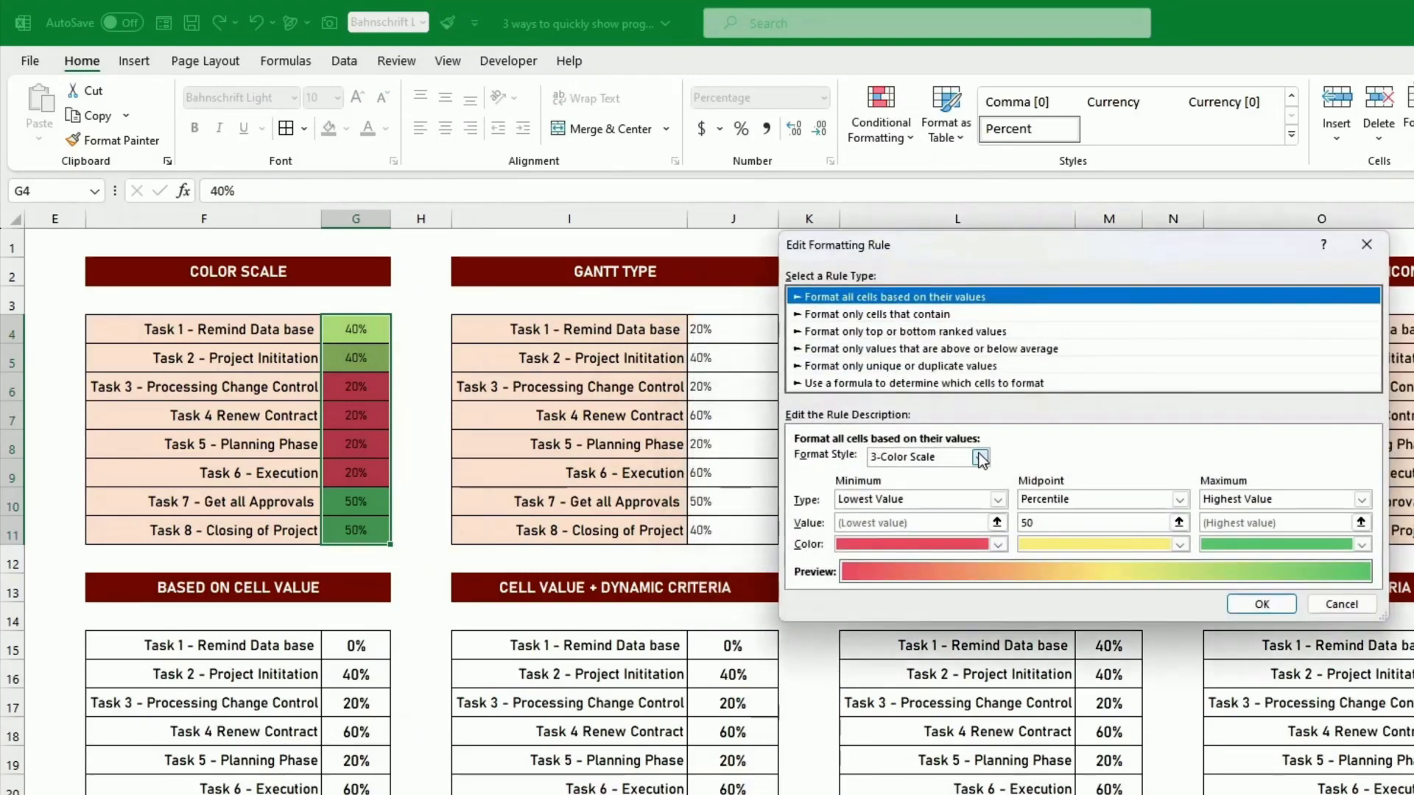
pyautogui.click(983, 502)
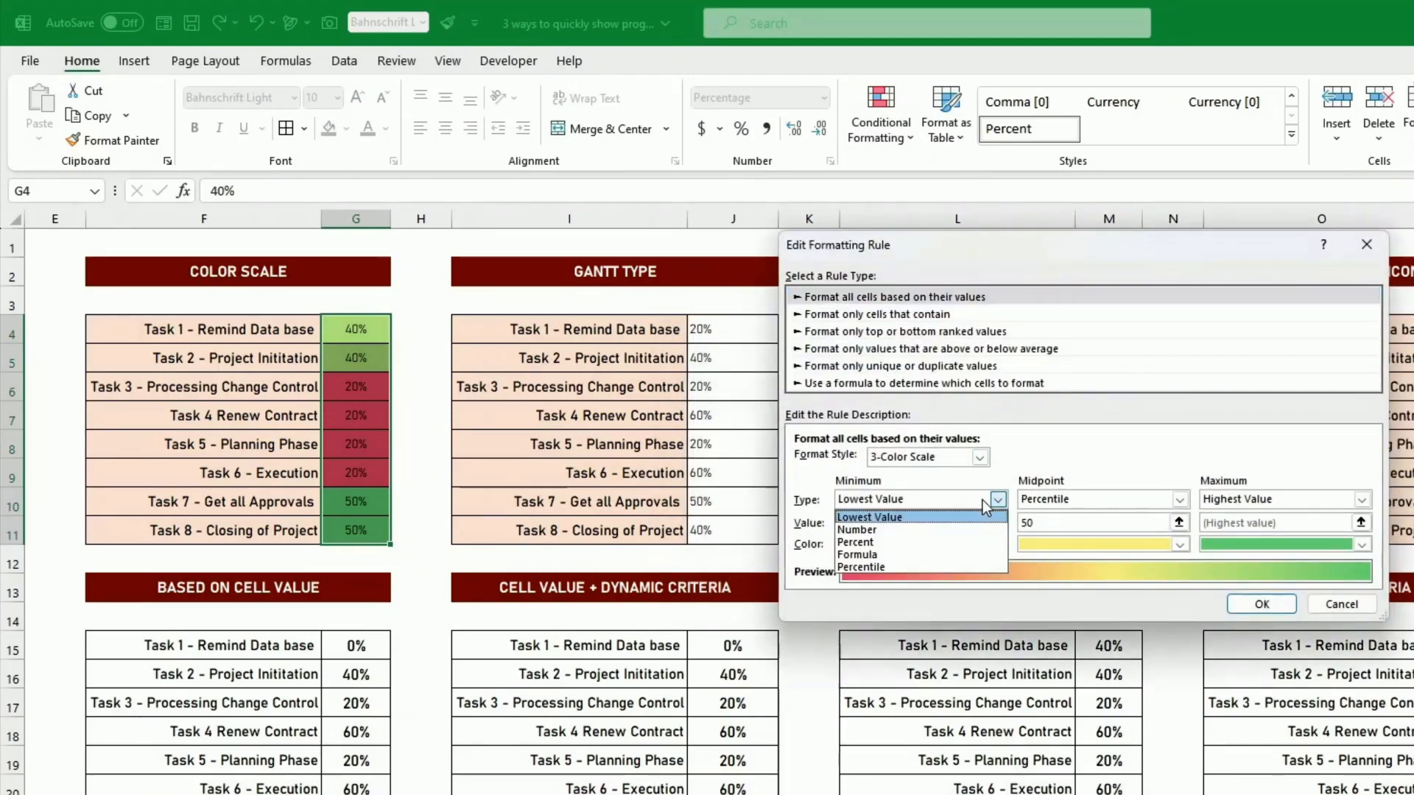
pyautogui.click(868, 531)
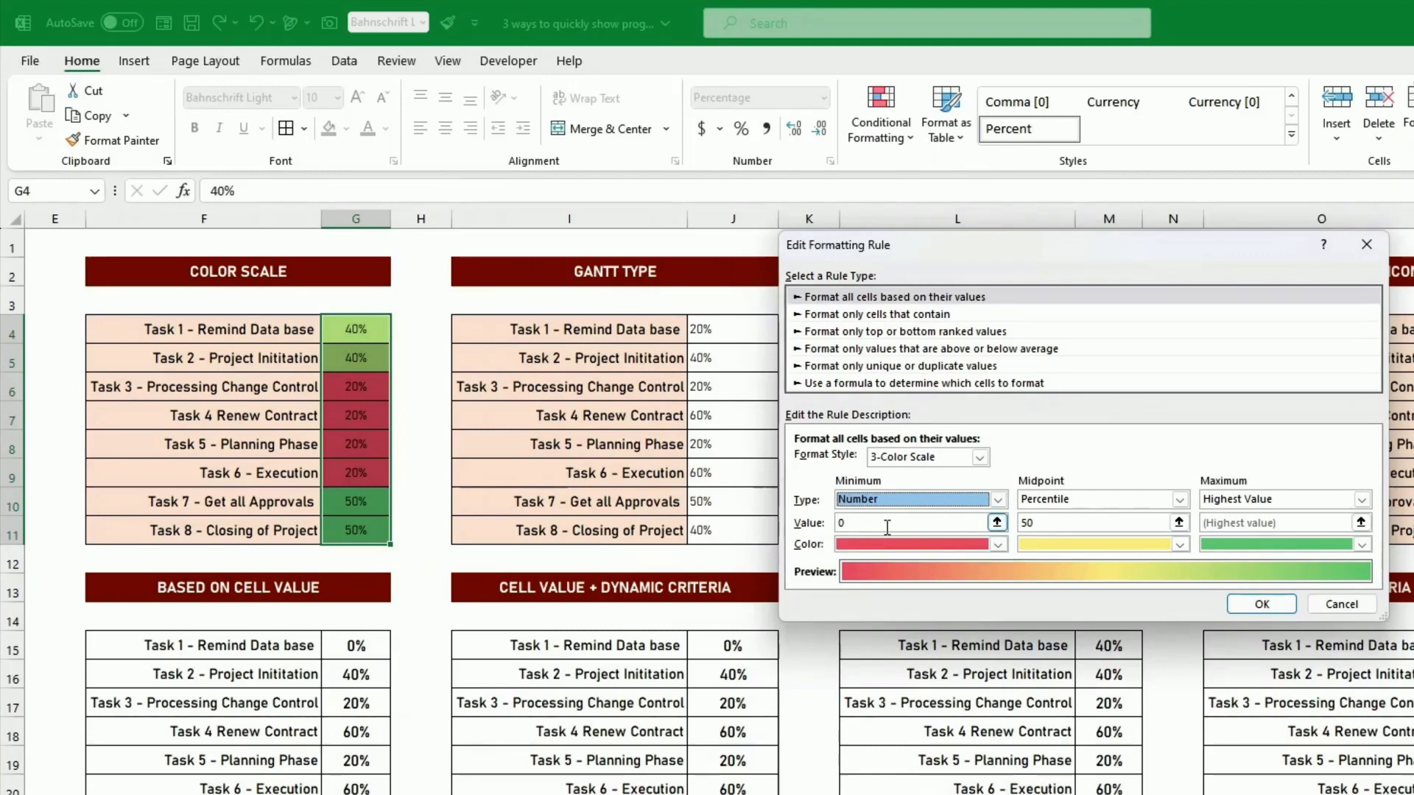
# - Set the color scale rule's maximum type to Number and apply the edited rule to G4:G11
pyautogui.click(1244, 500)
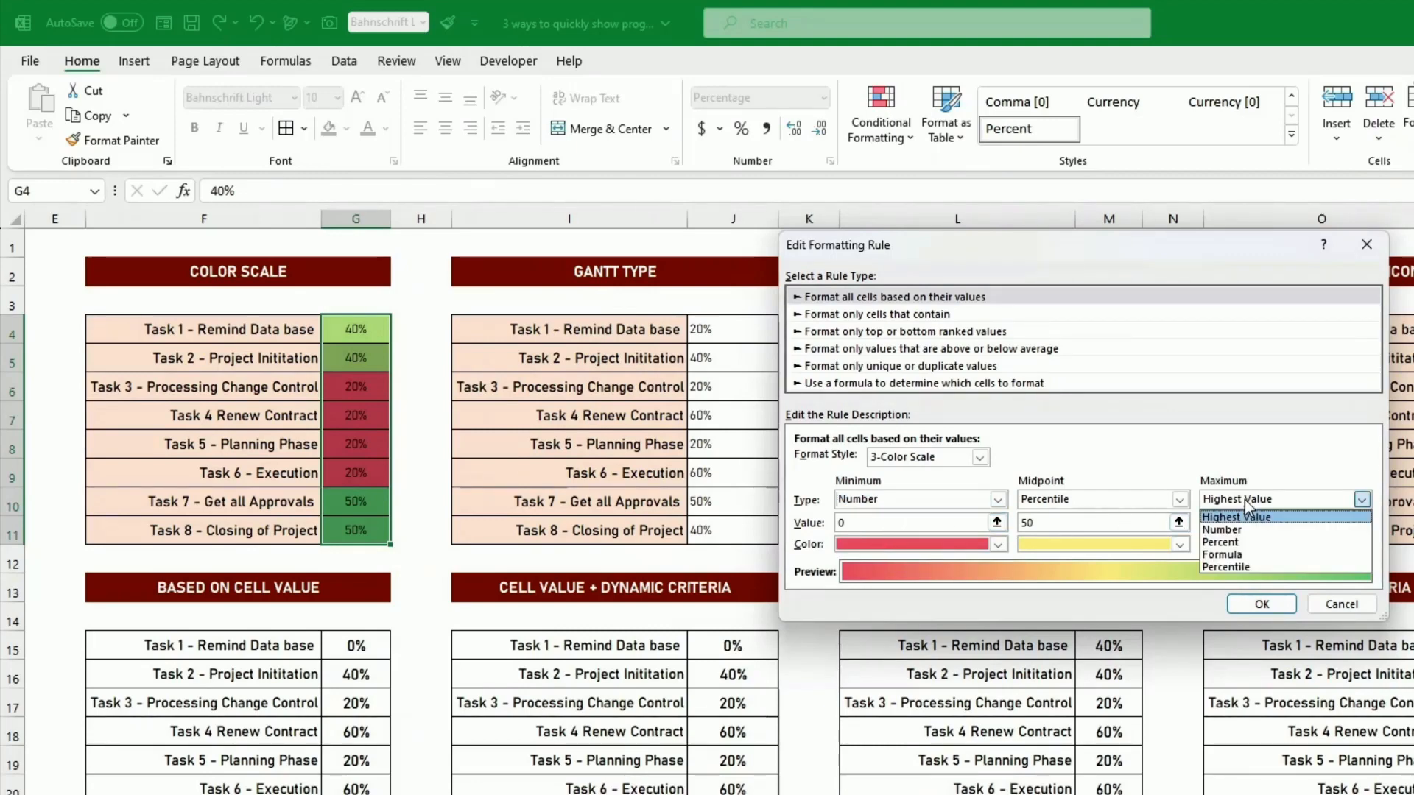
pyautogui.click(1244, 530)
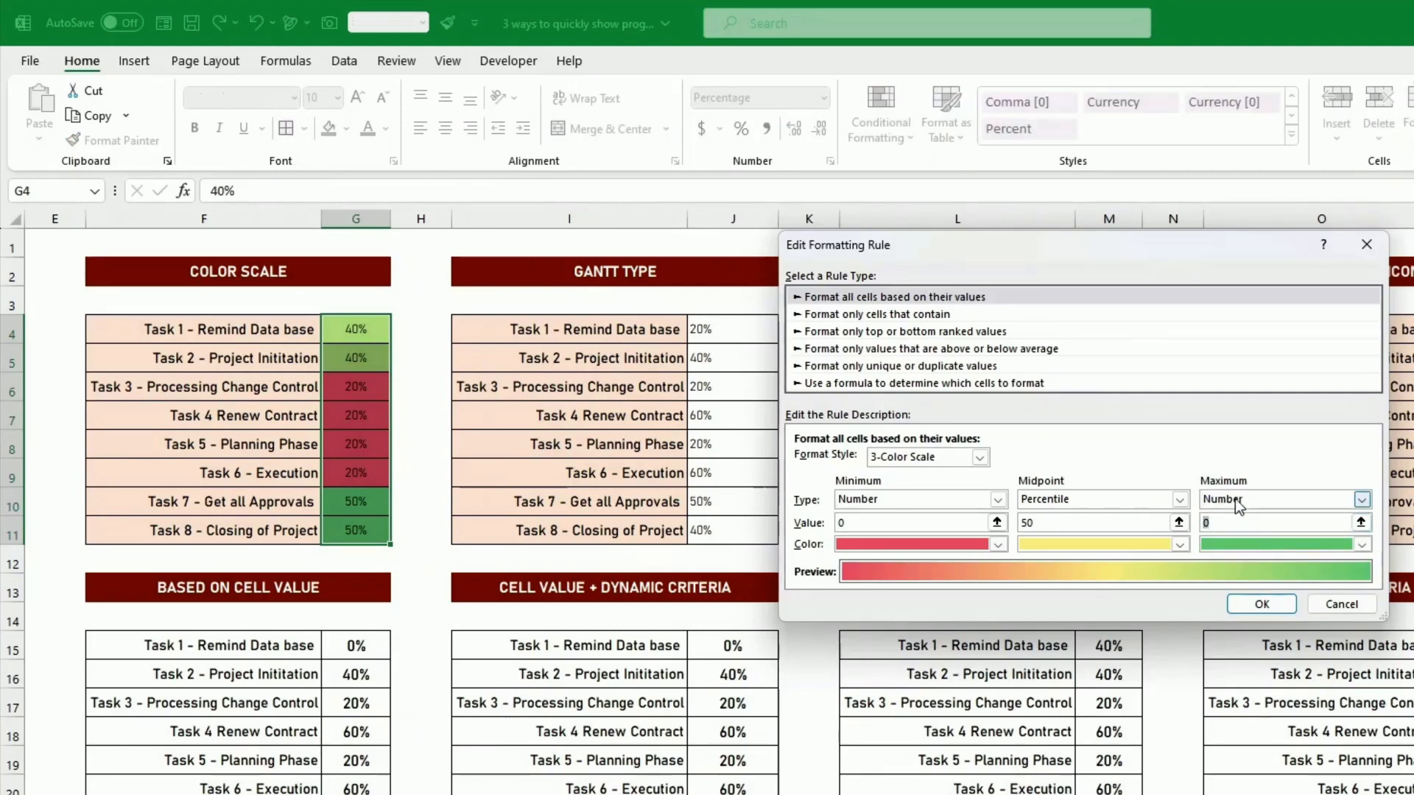
pyautogui.click(1244, 611)
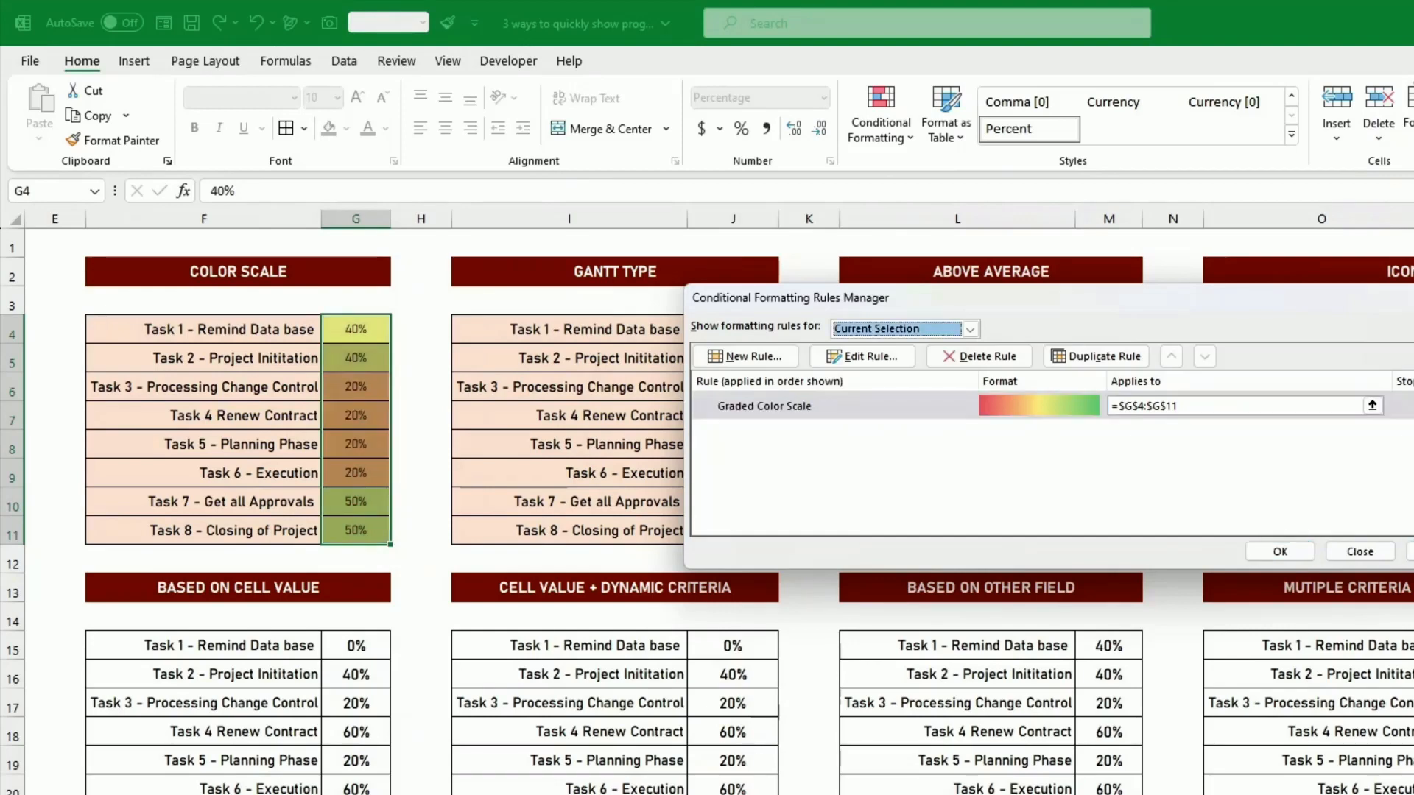
pyautogui.click(1279, 552)
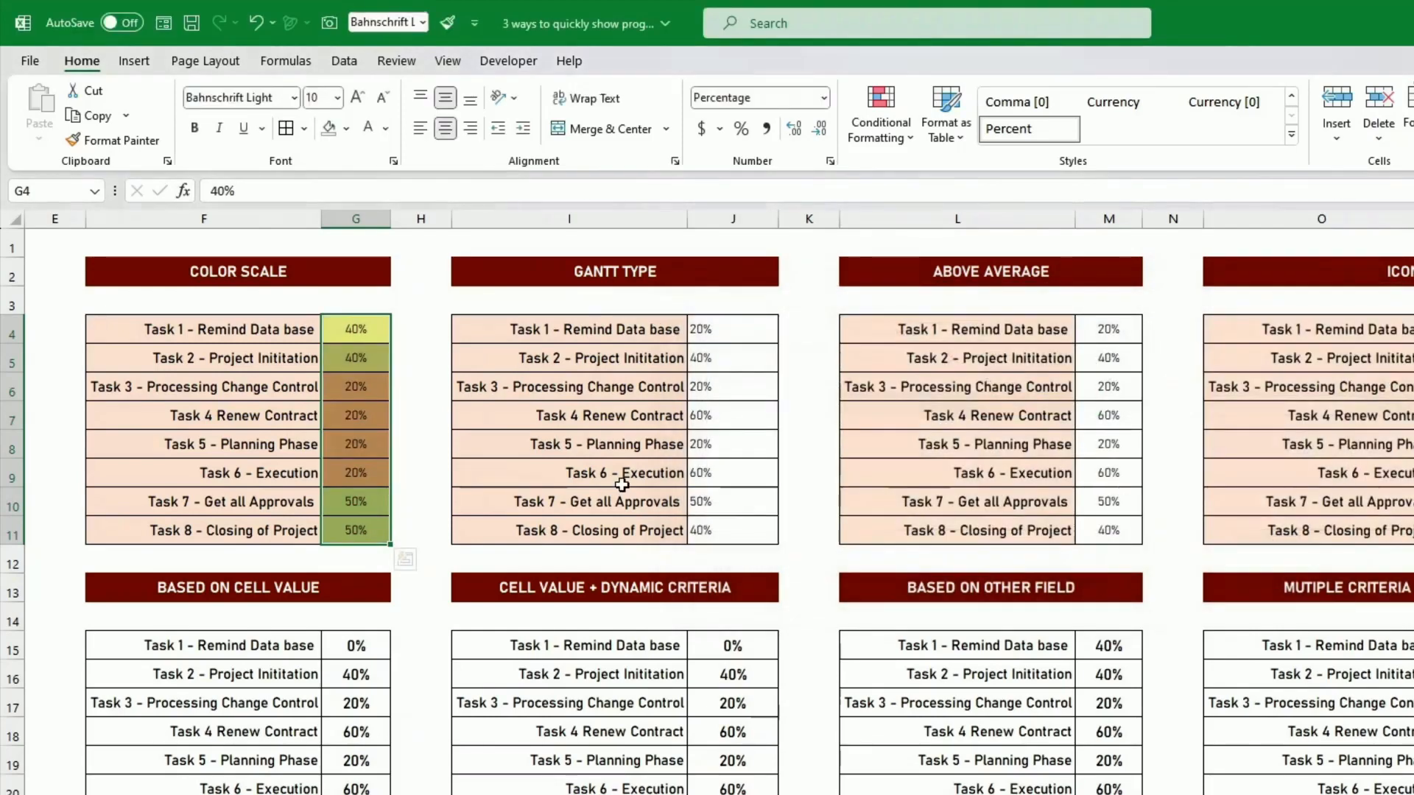
# - Set the Task 8 percentage in the Color Scale table to 100%
pyautogui.click(365, 388)
pyautogui.click(383, 533)
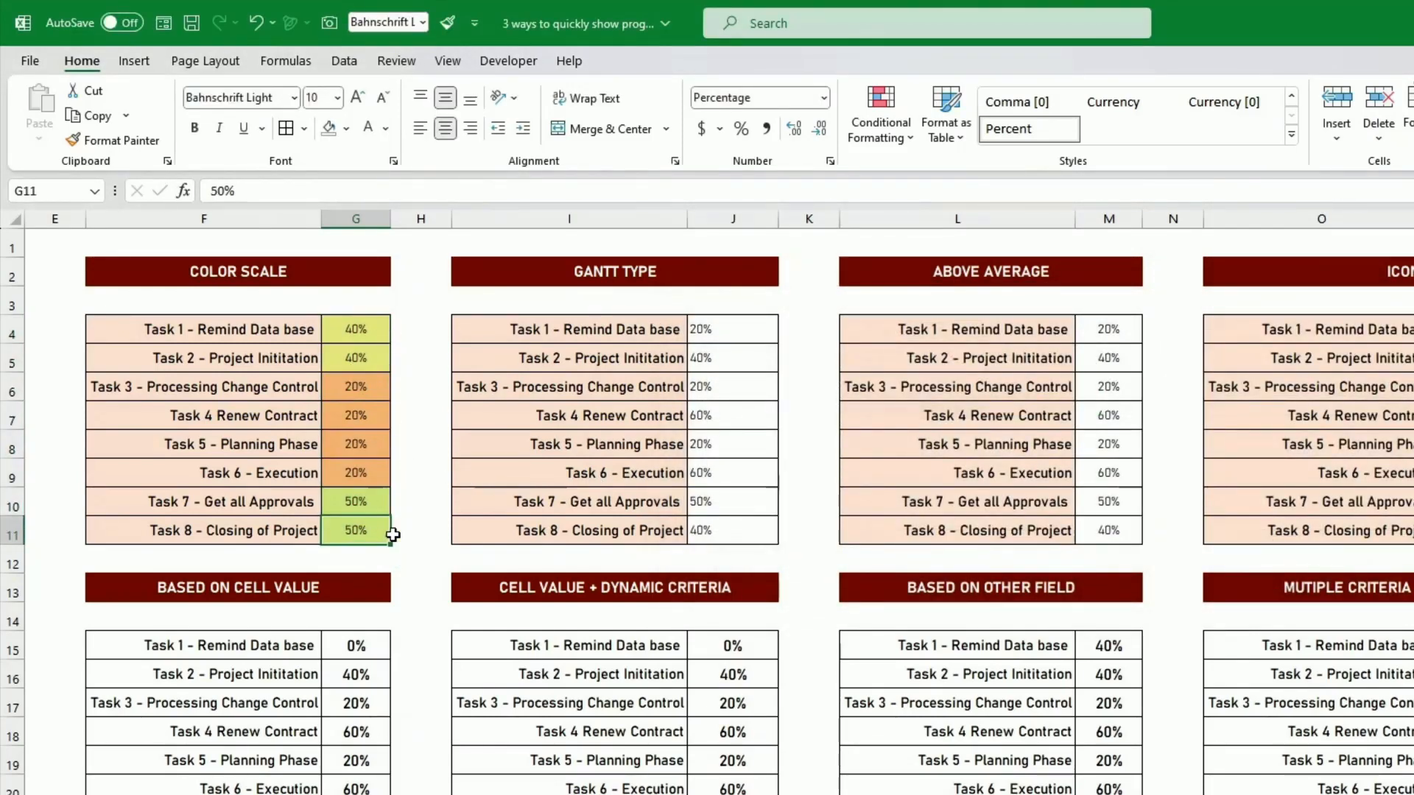
pyautogui.write('100')
pyautogui.hotkey('ctrl', 'Return')
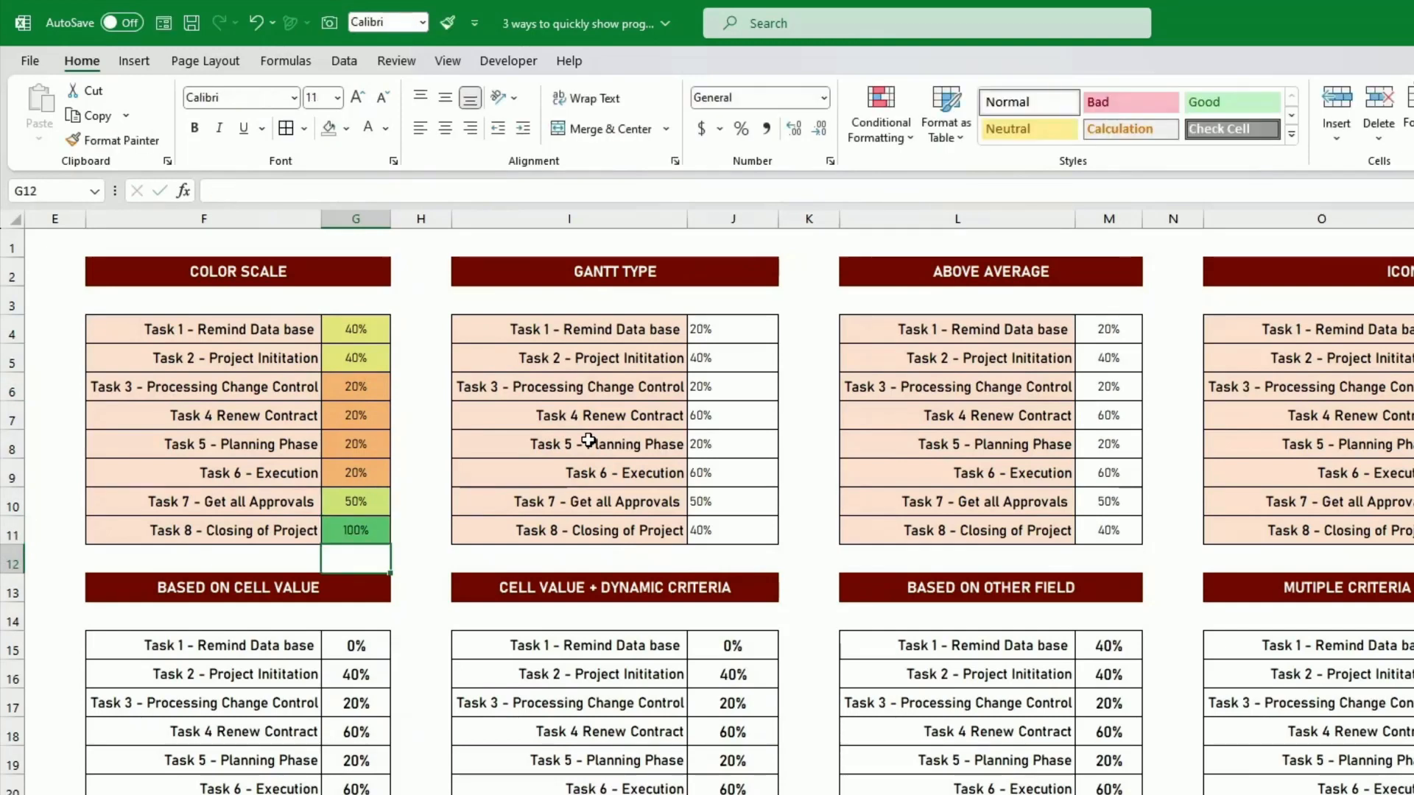
# - Set the Task 6 percentage in the Color Scale table to 0%
pyautogui.press('Up')
pyautogui.press('Up')
pyautogui.write('0')
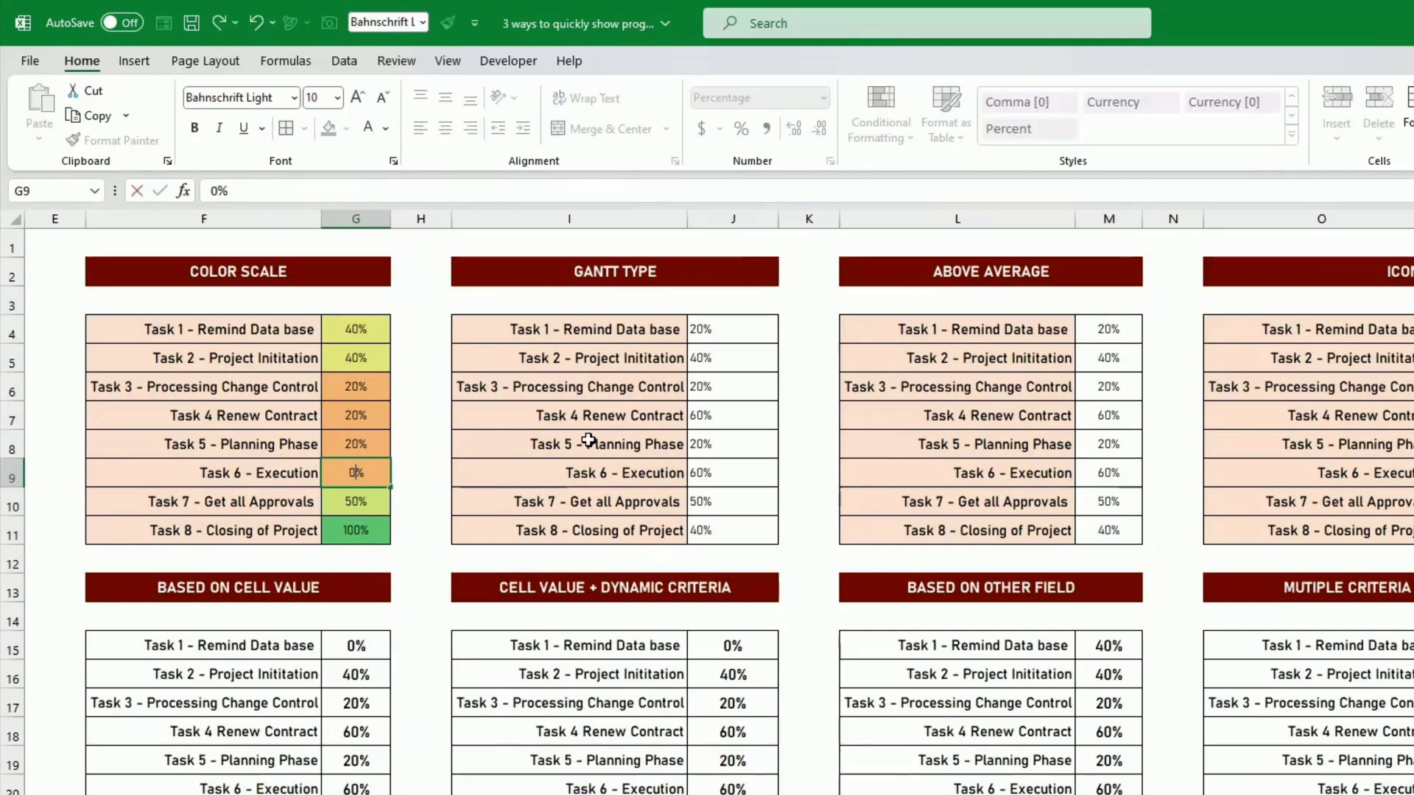
pyautogui.press('Return')
pyautogui.press('Up')
pyautogui.press('Up')
pyautogui.press('Up')
pyautogui.press('Up')
pyautogui.press('Up')
pyautogui.press('Up')
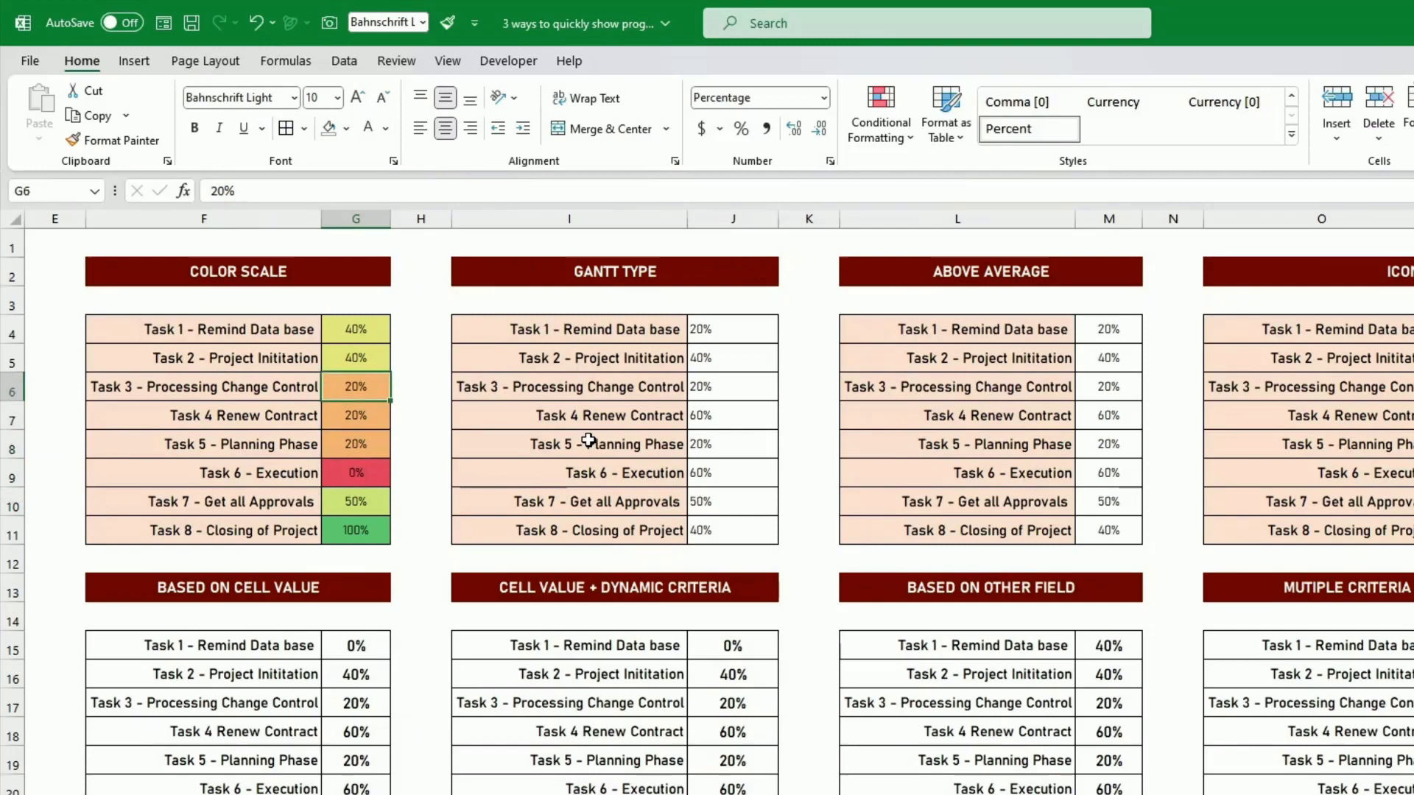
pyautogui.press('Down')
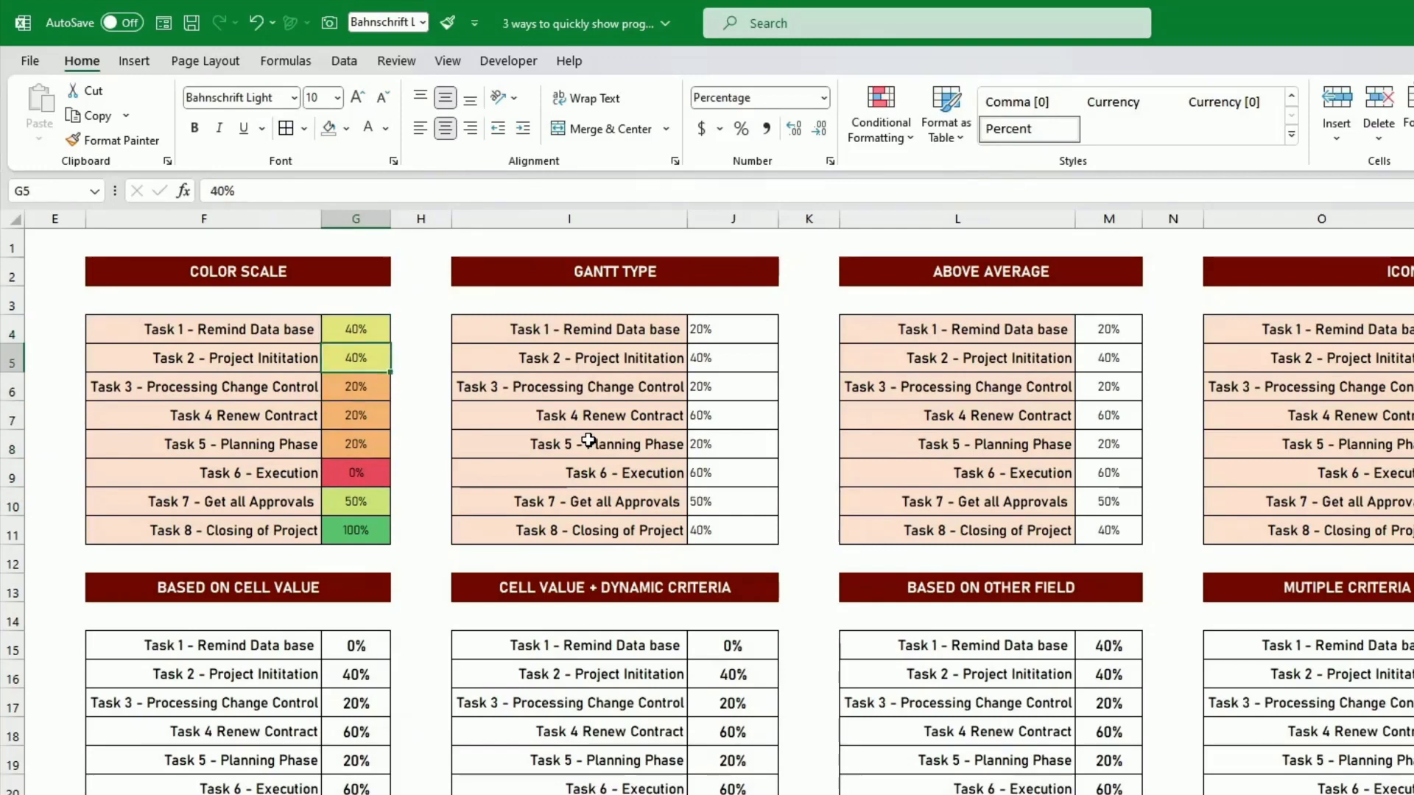
pyautogui.click(588, 437)
# - Apply orange solid-fill data bars to the Gantt Type table's percentages in J4:J11
pyautogui.click(721, 323)
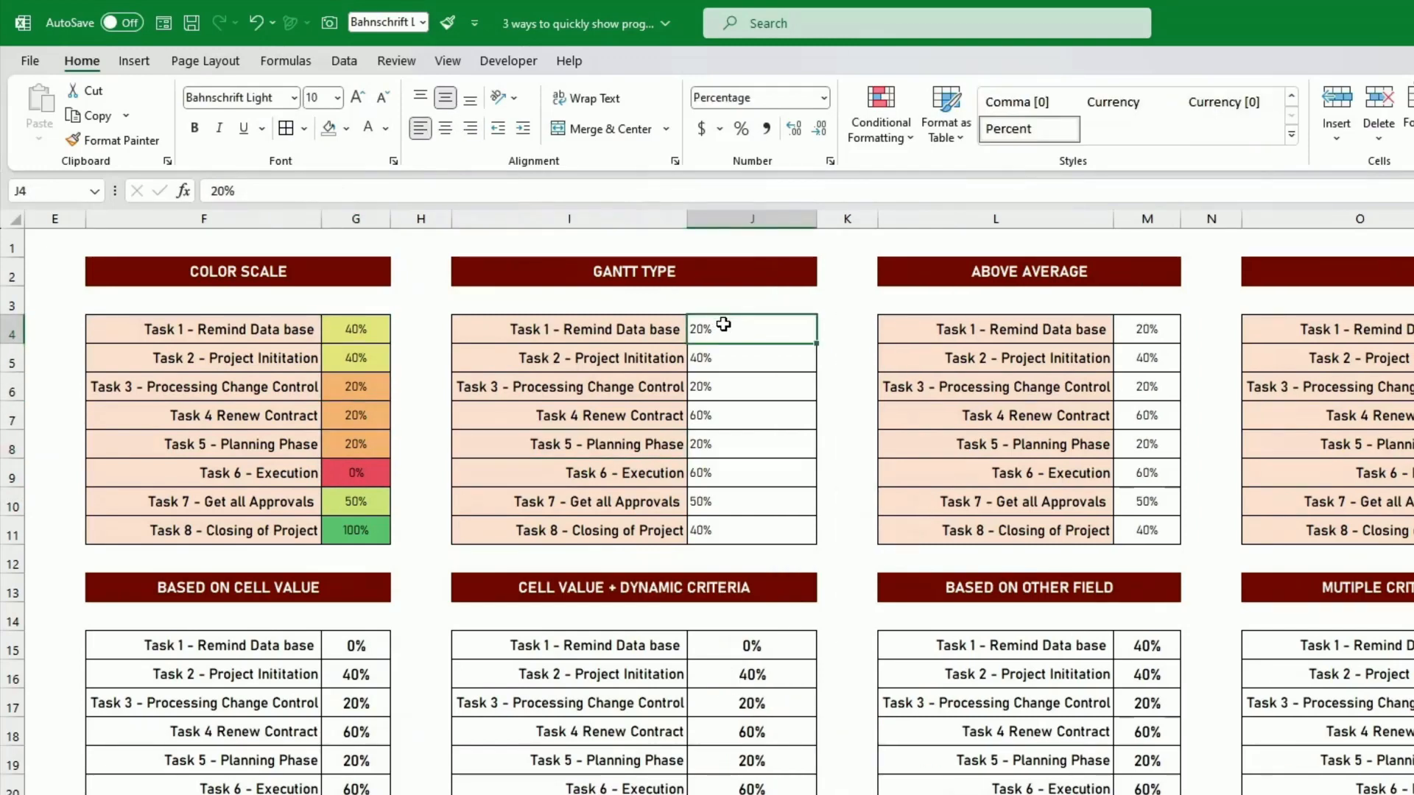
pyautogui.moveTo(731, 328); pyautogui.dragTo(751, 528)
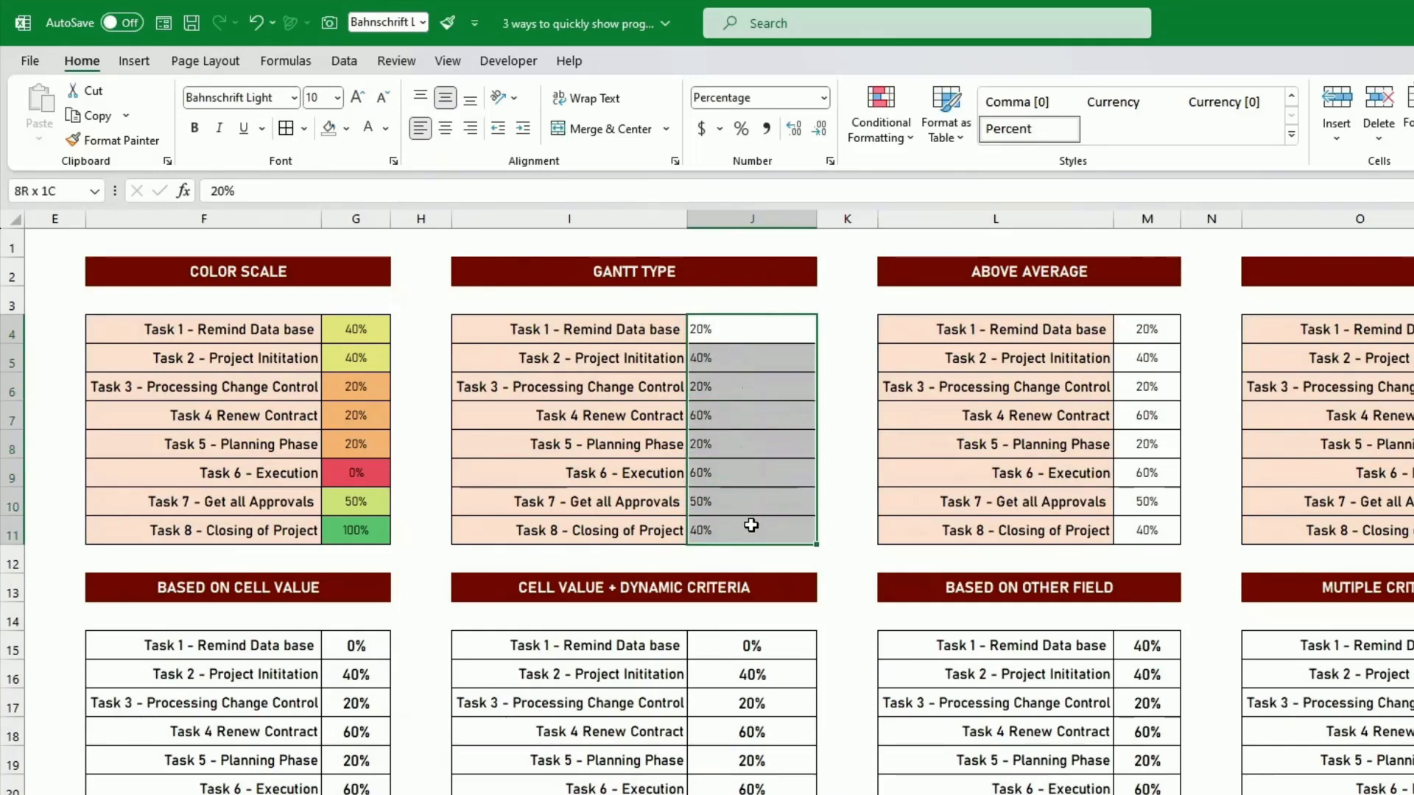
pyautogui.click(885, 138)
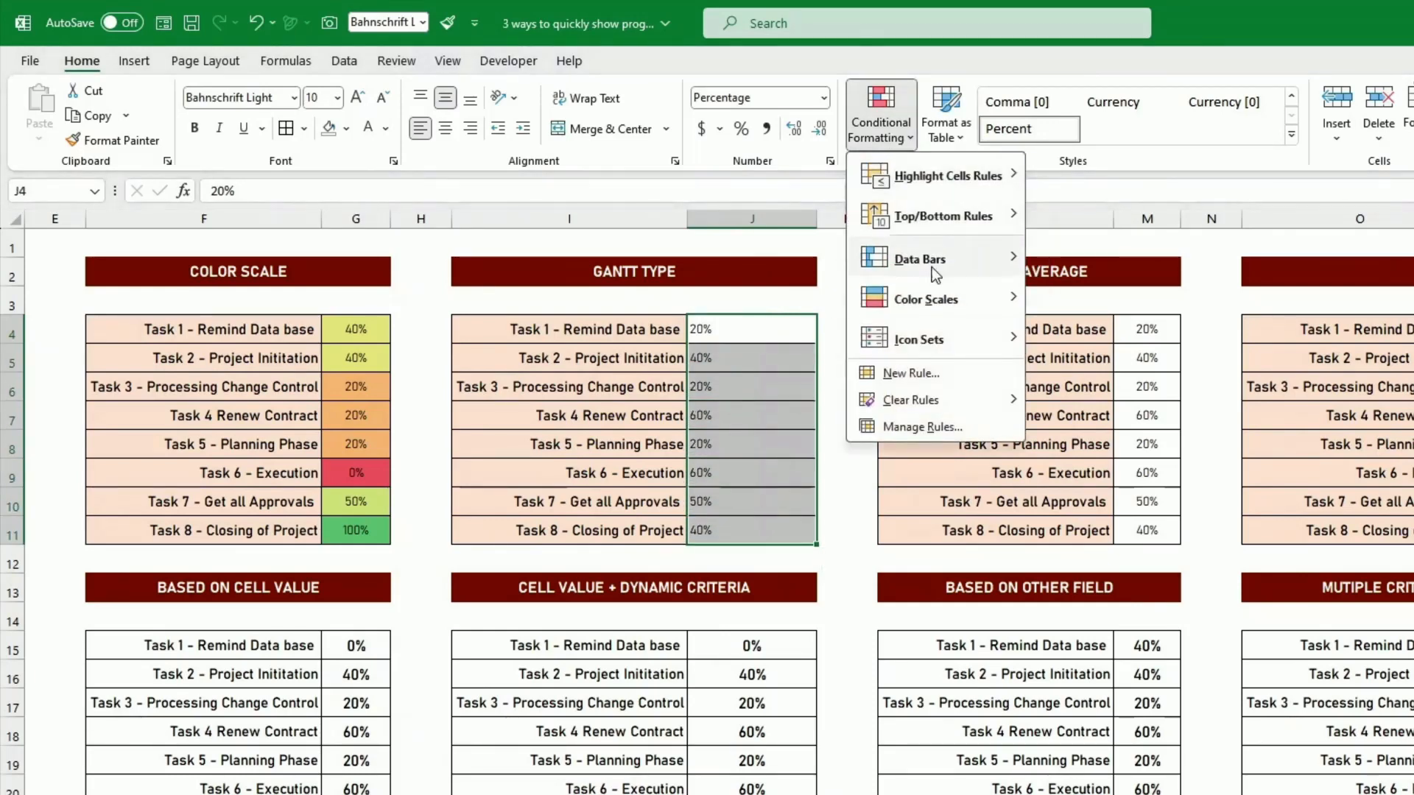
pyautogui.moveTo(934, 261)
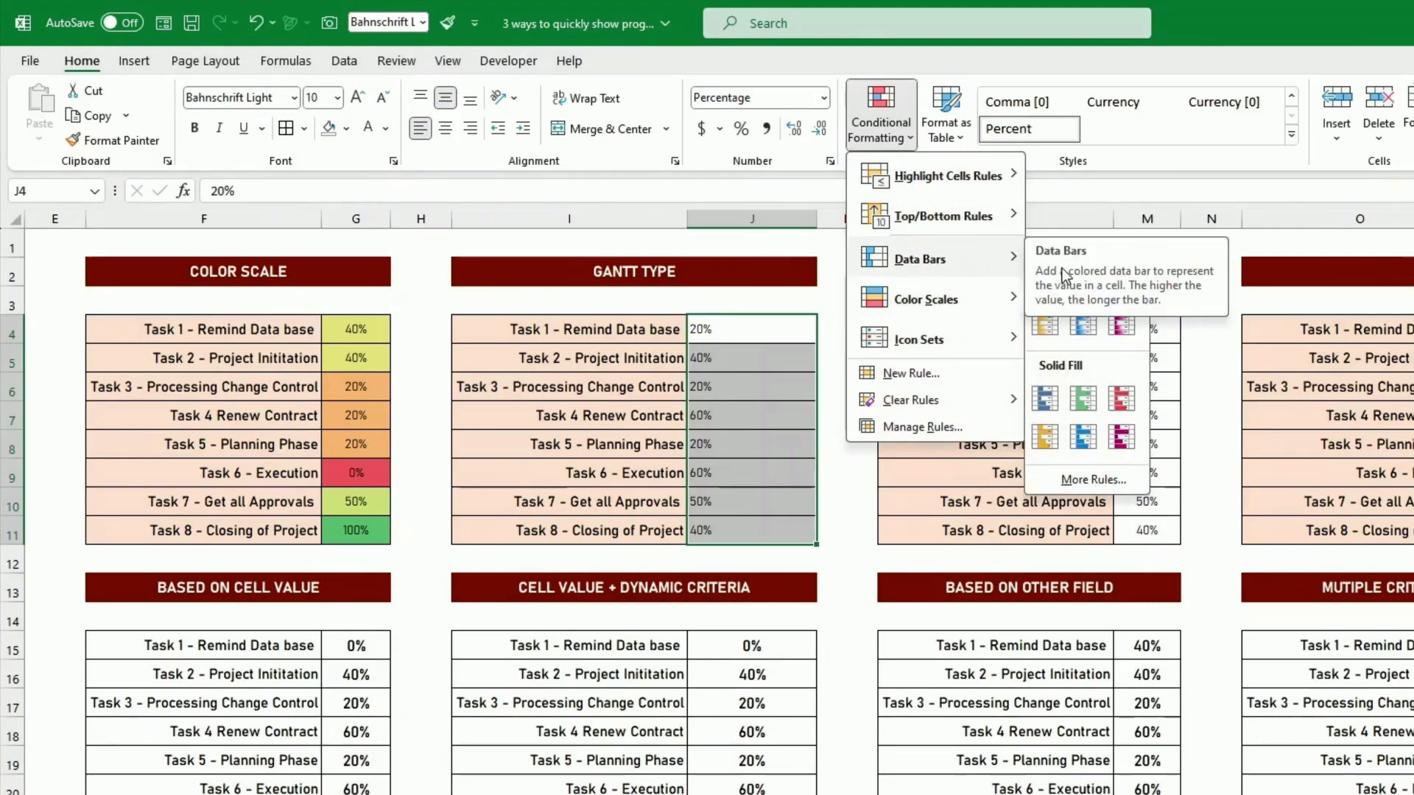
pyautogui.click(1044, 440)
pyautogui.click(821, 407)
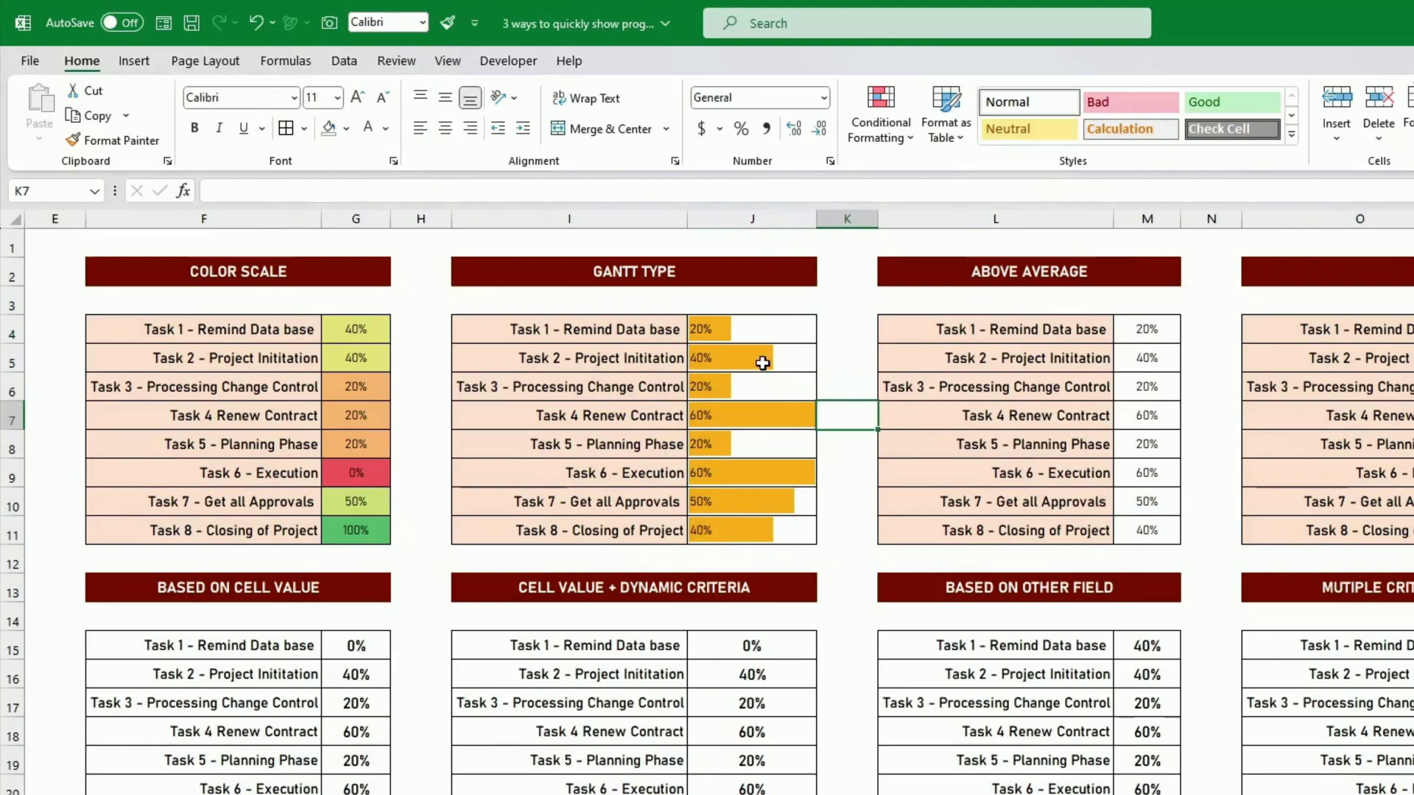
pyautogui.click(770, 415)
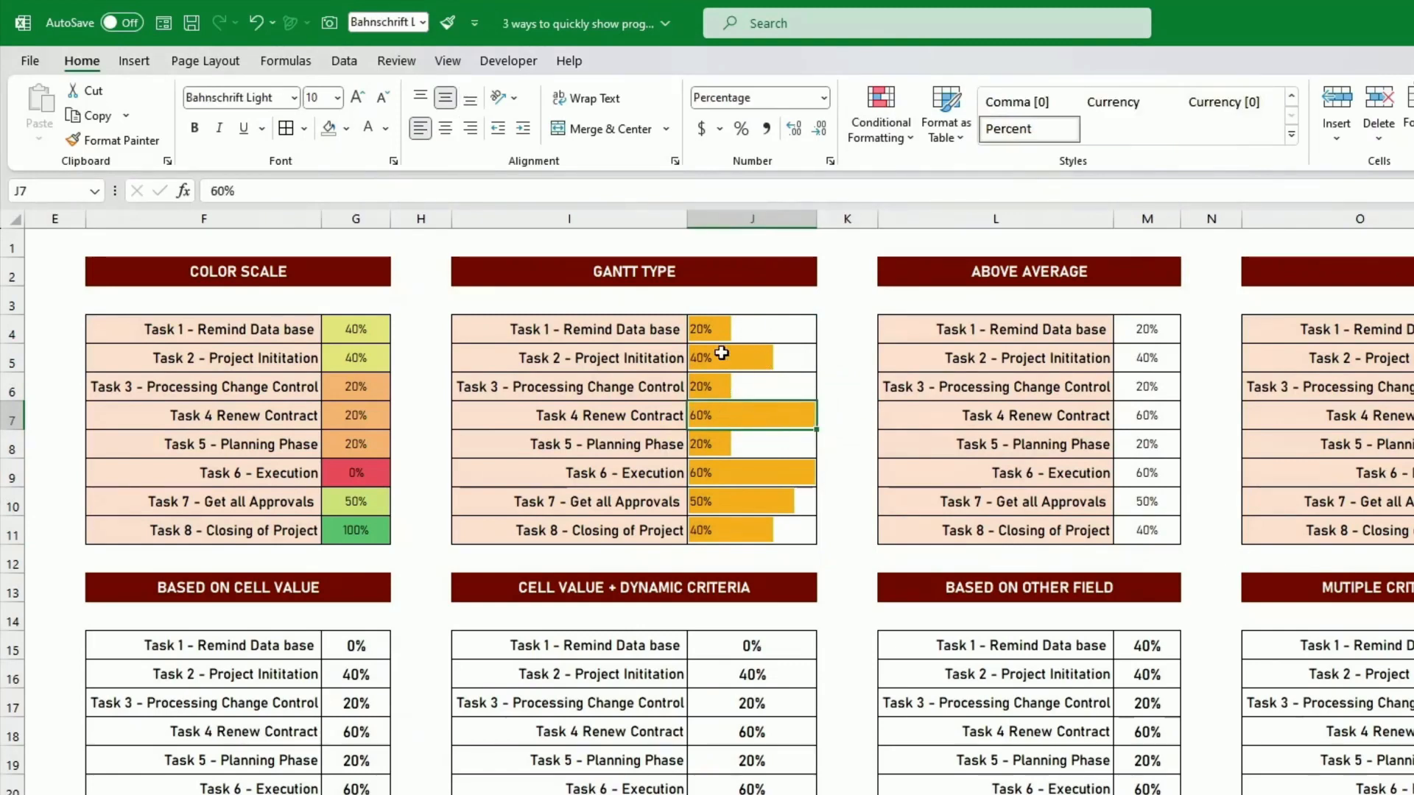
pyautogui.moveTo(751, 328); pyautogui.dragTo(757, 389)
pyautogui.click(714, 413)
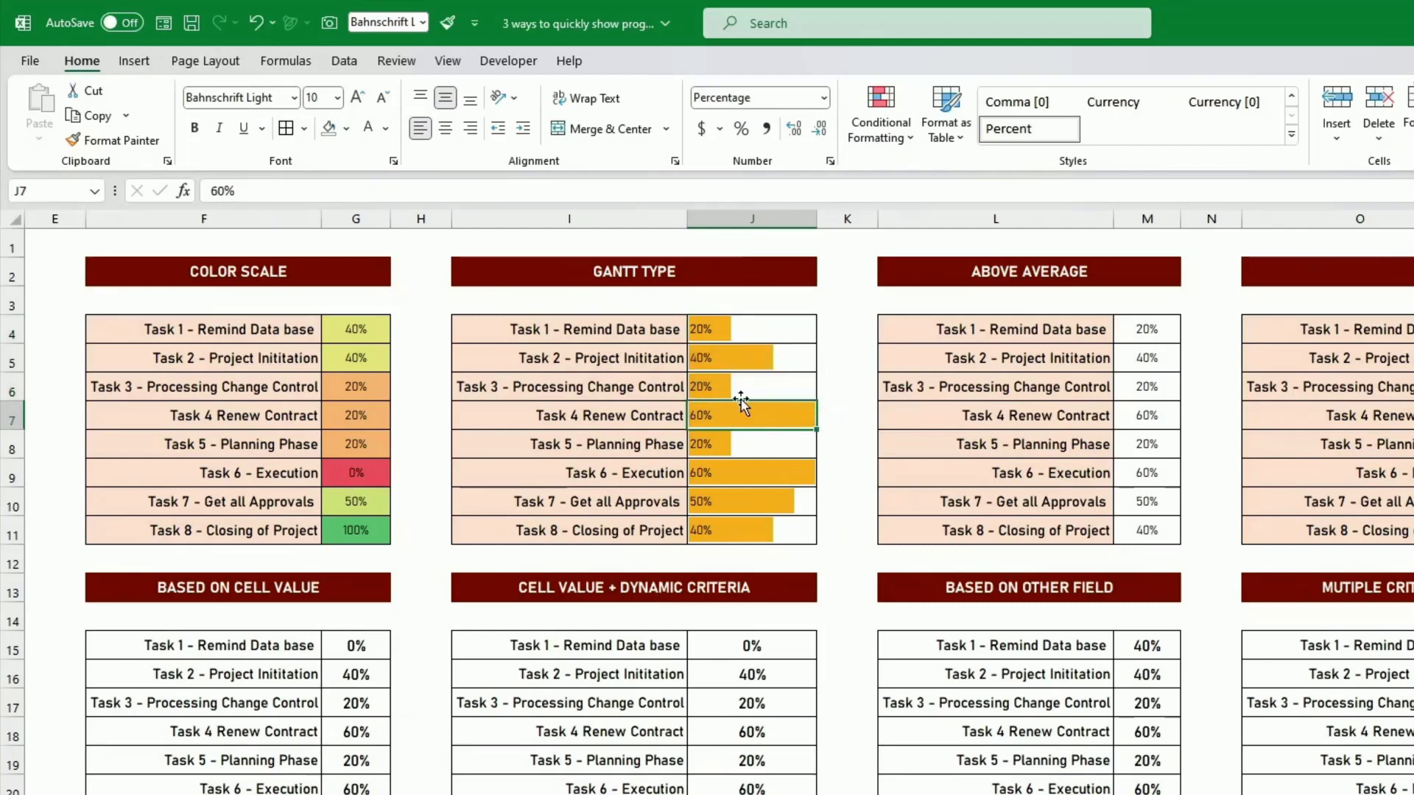
# - Open the Data Bar rule on J4:J11 for editing and set its minimum to type Number with value 0
pyautogui.moveTo(768, 329); pyautogui.dragTo(816, 538)
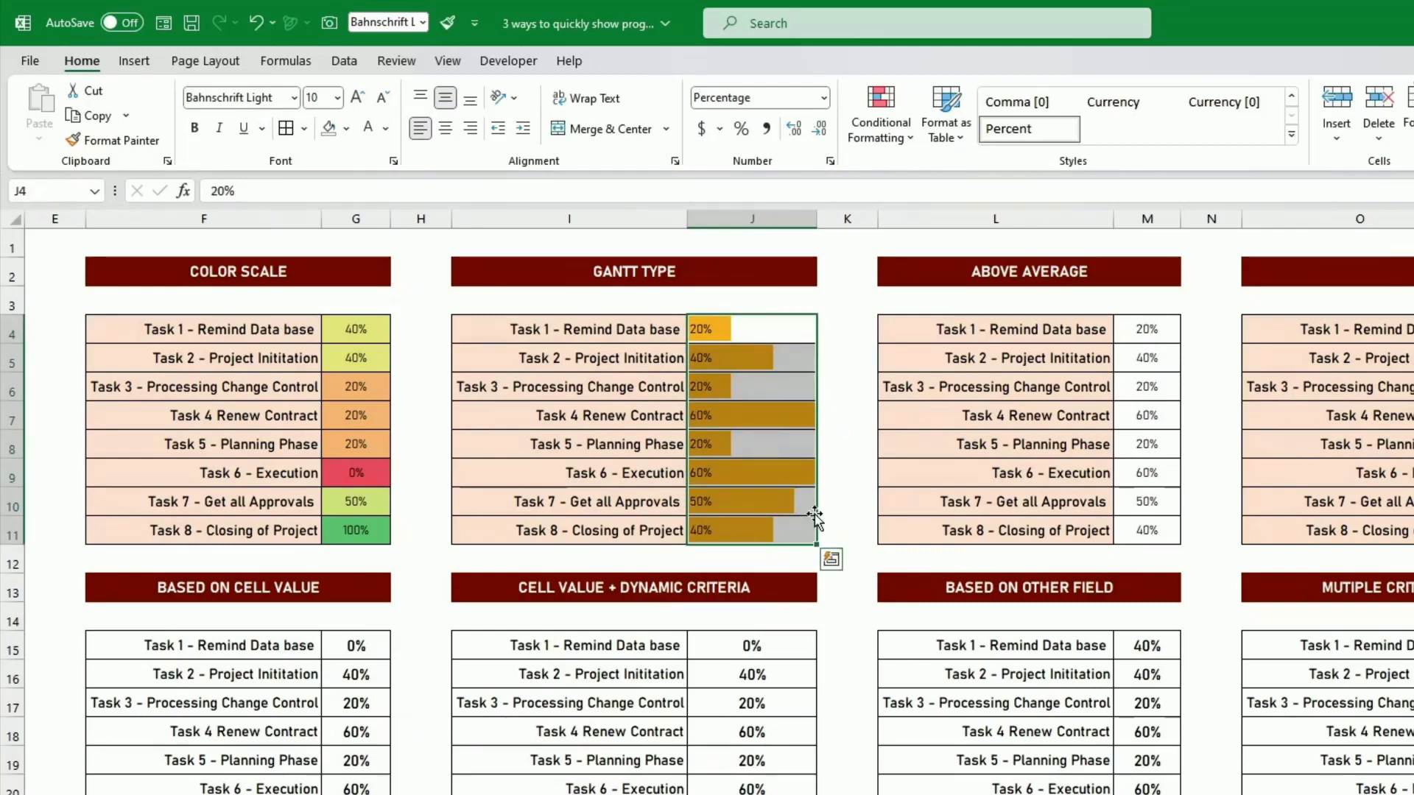
pyautogui.click(886, 139)
pyautogui.click(924, 427)
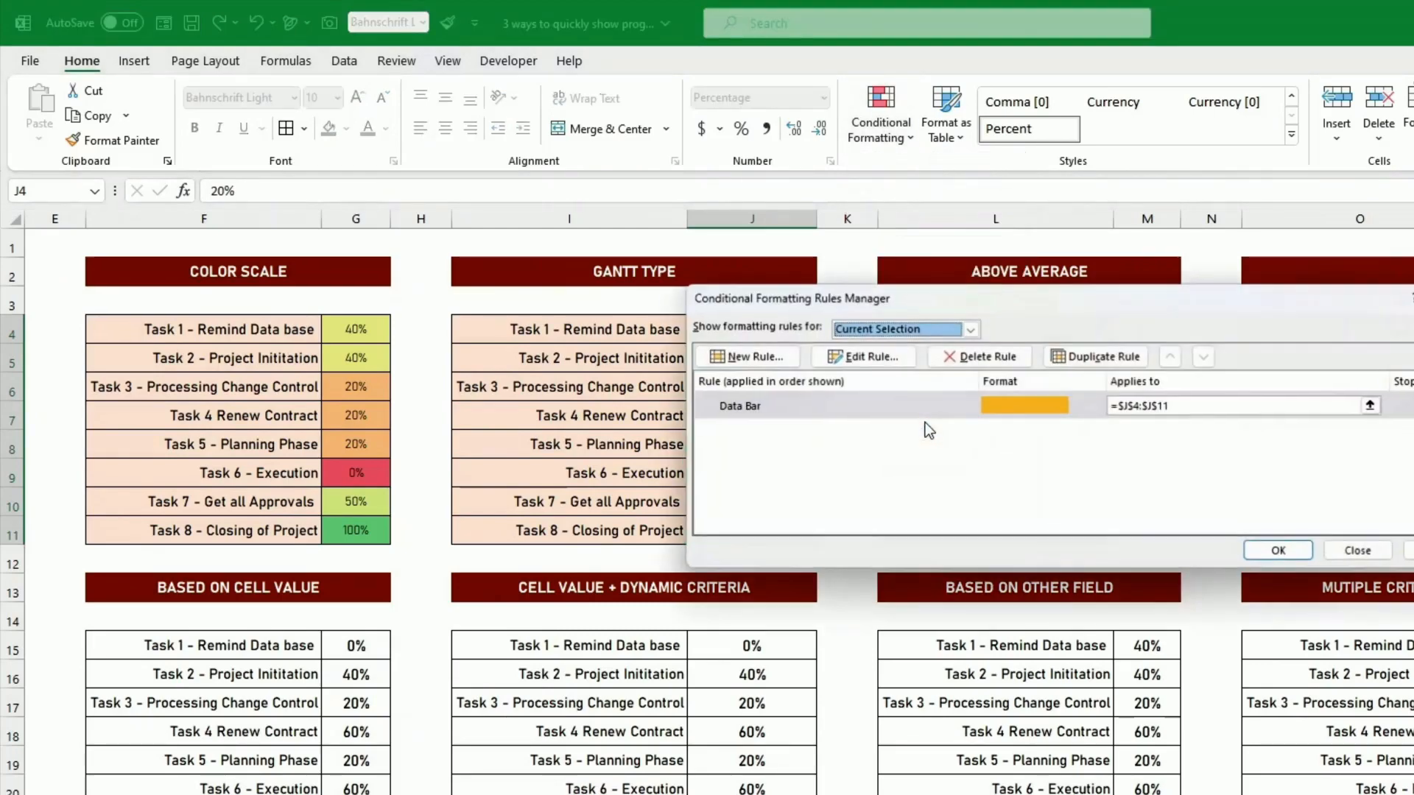
pyautogui.click(964, 402)
pyautogui.click(877, 361)
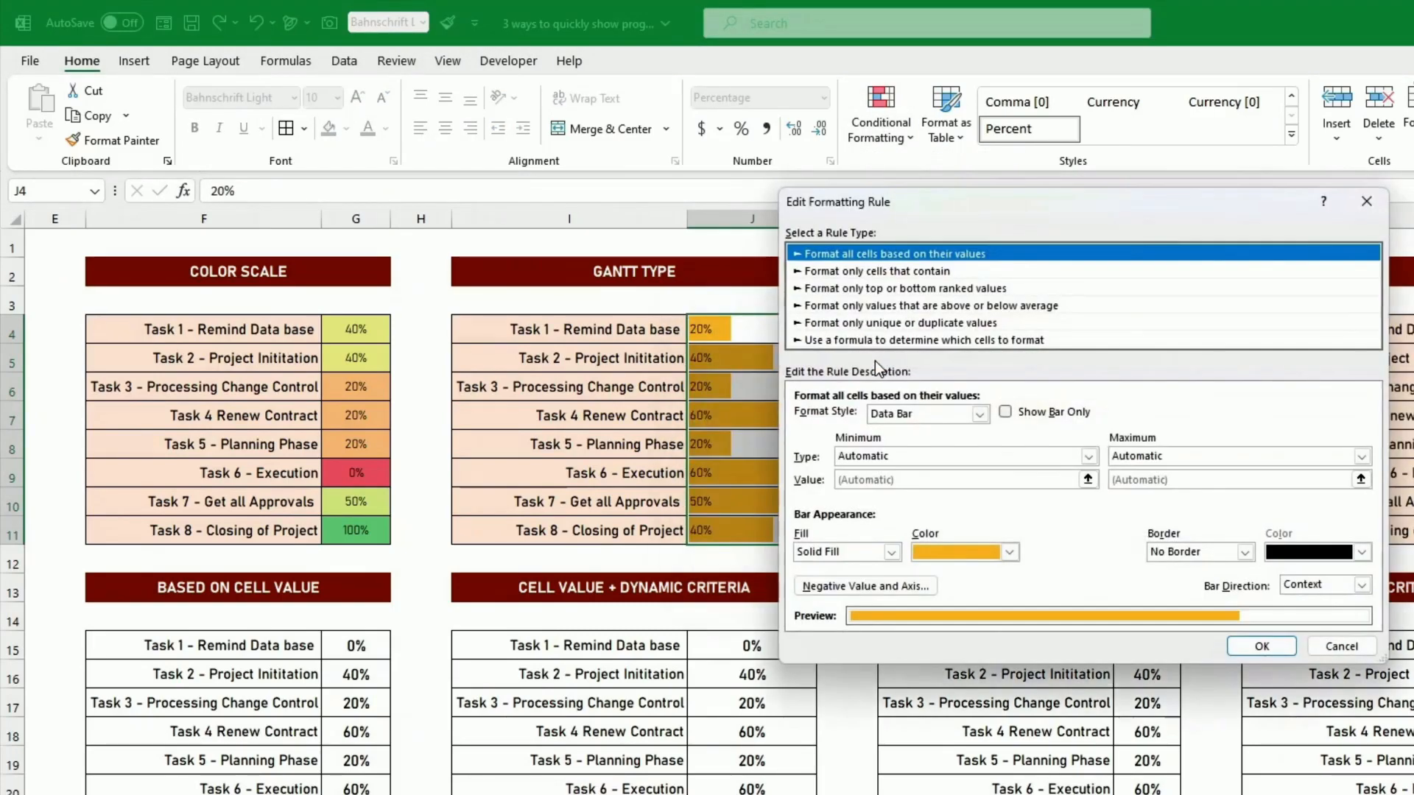
pyautogui.click(897, 455)
pyautogui.click(888, 486)
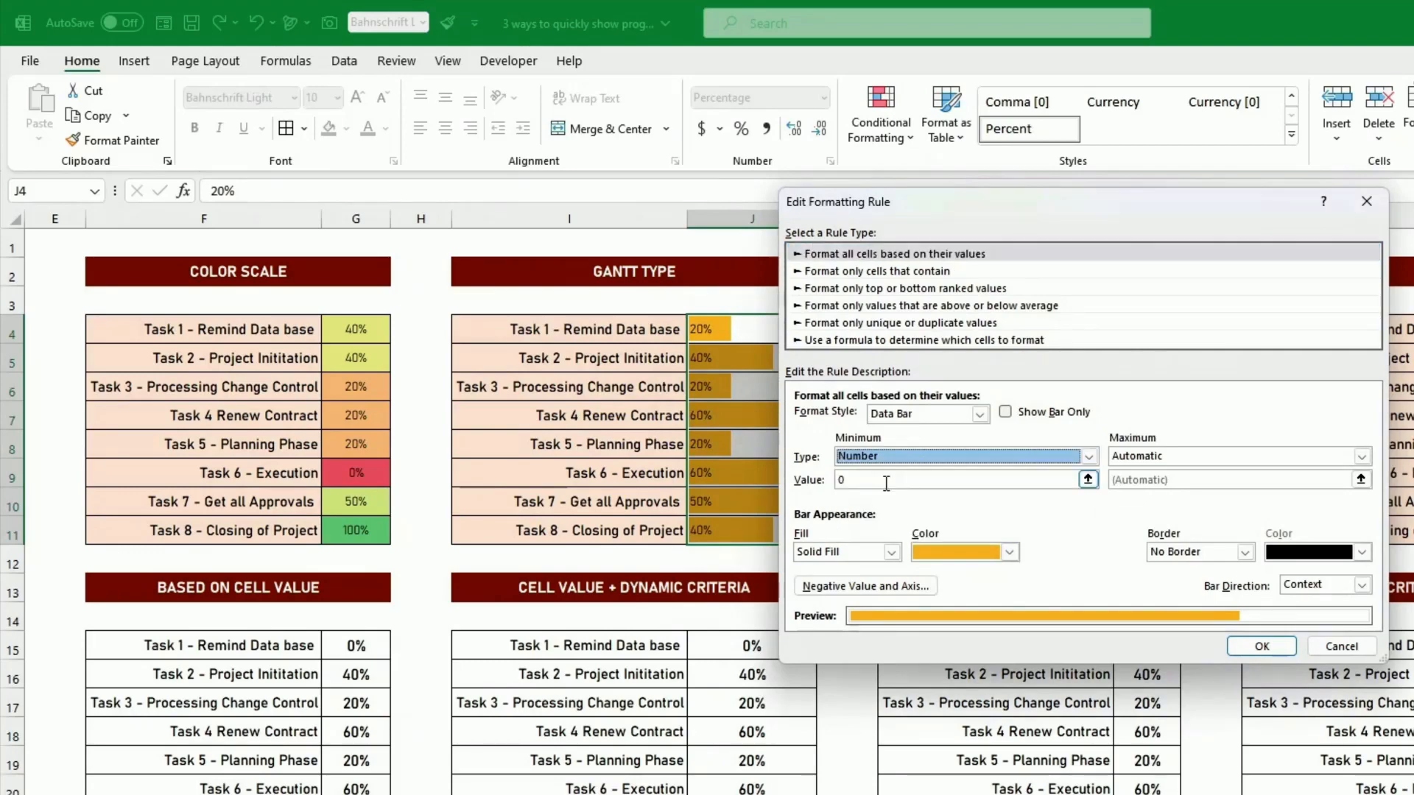
# - Set the Data Bar rule's maximum on J4:J11 to type Number and apply the edited rule to the Gantt Type percentages
pyautogui.click(1178, 457)
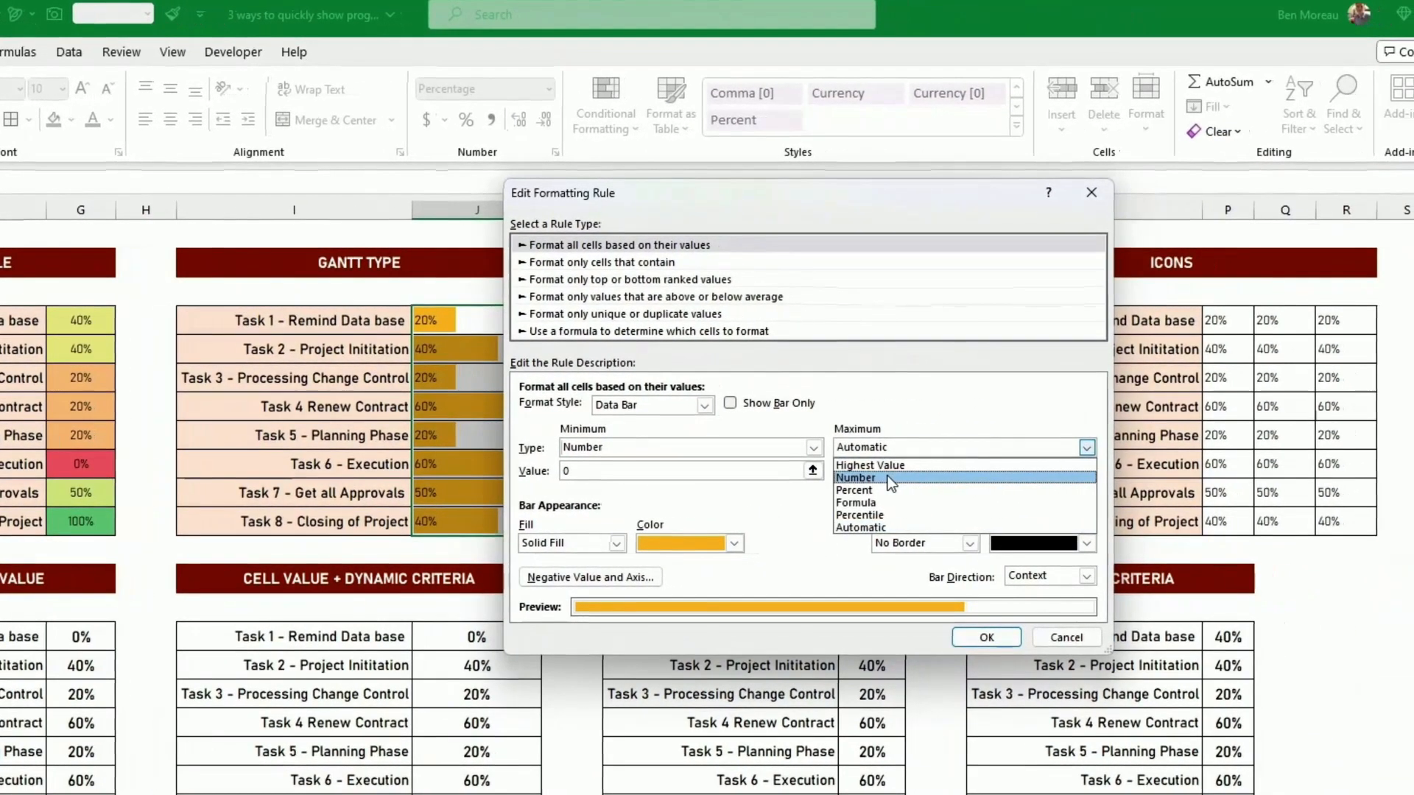
pyautogui.click(1049, 481)
pyautogui.click(1052, 477)
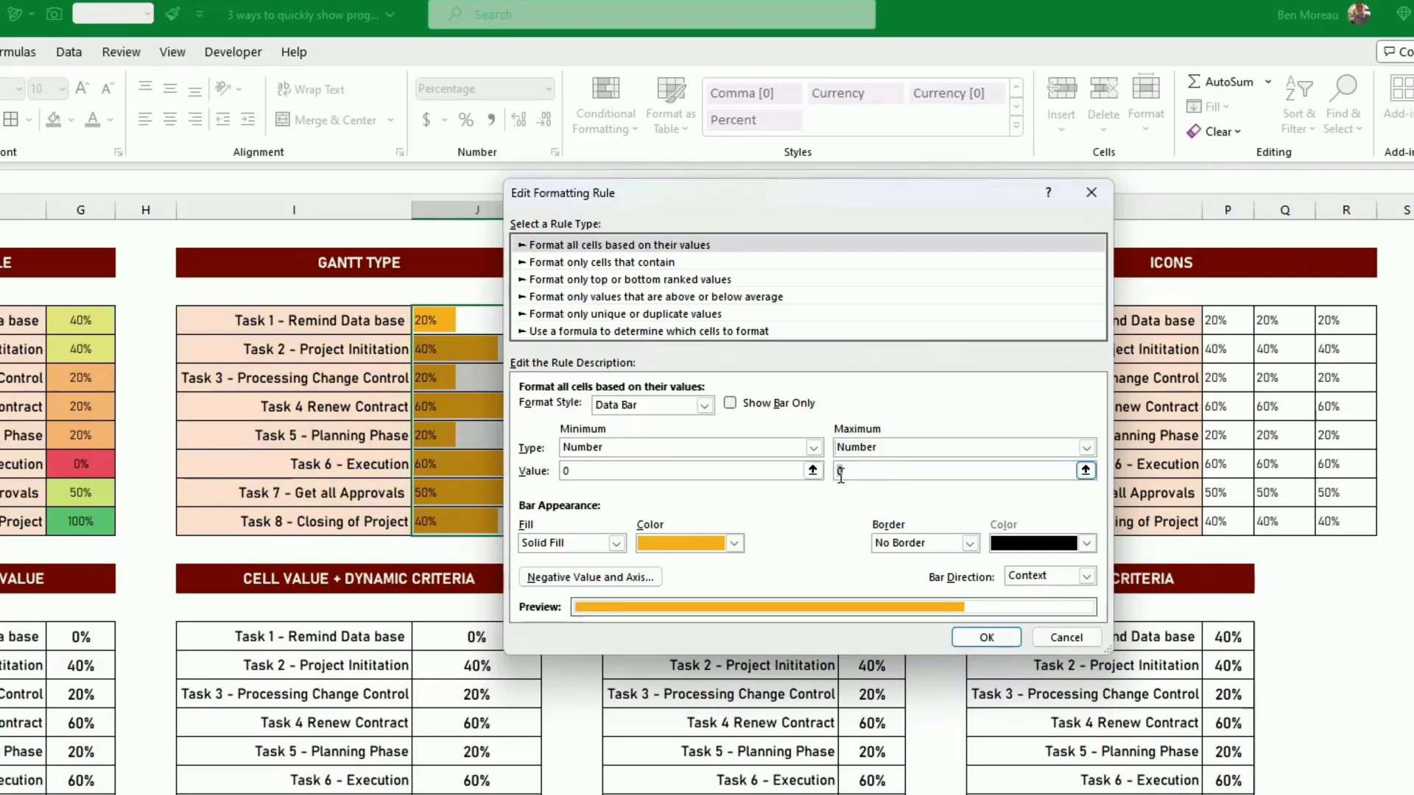
pyautogui.click(988, 642)
pyautogui.click(1165, 543)
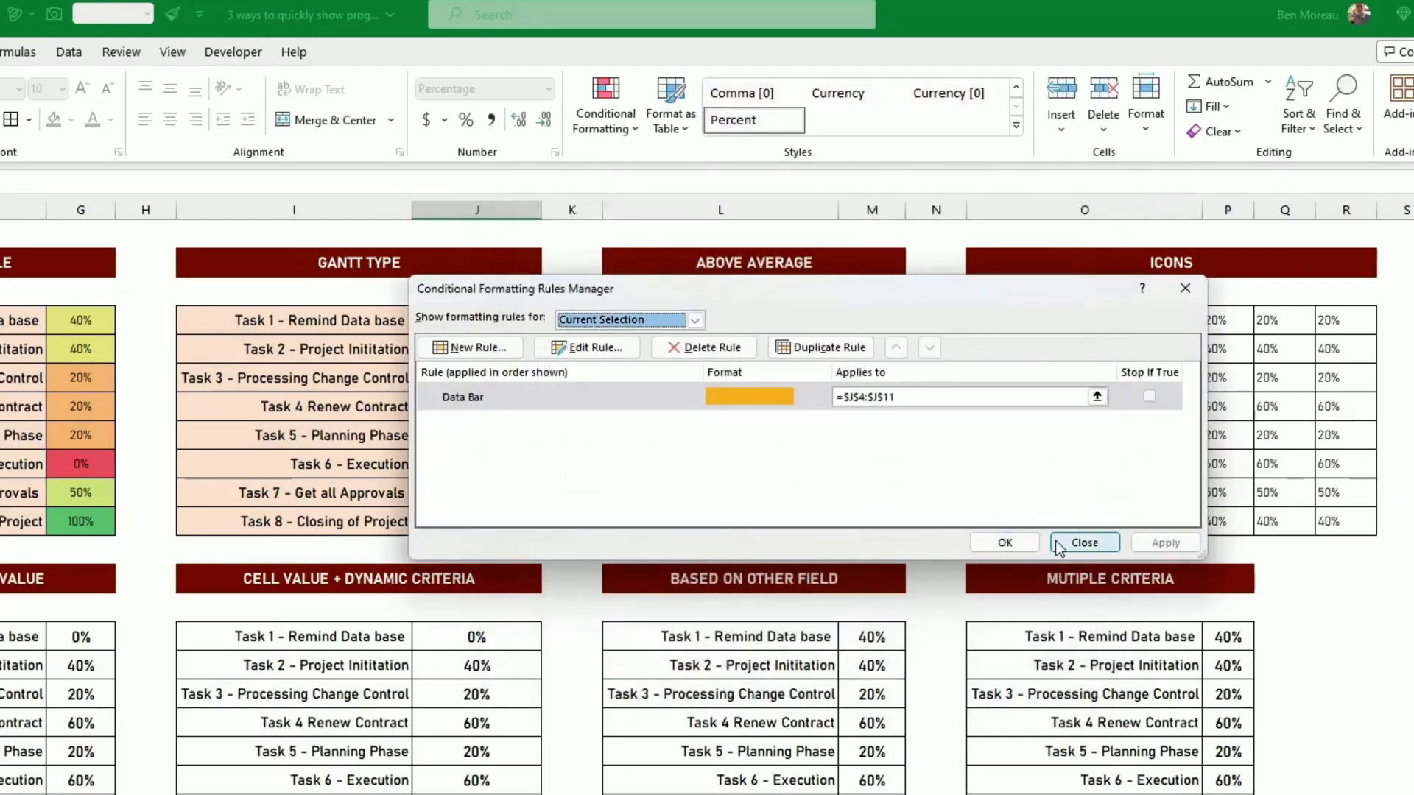
pyautogui.click(1003, 542)
pyautogui.click(1005, 549)
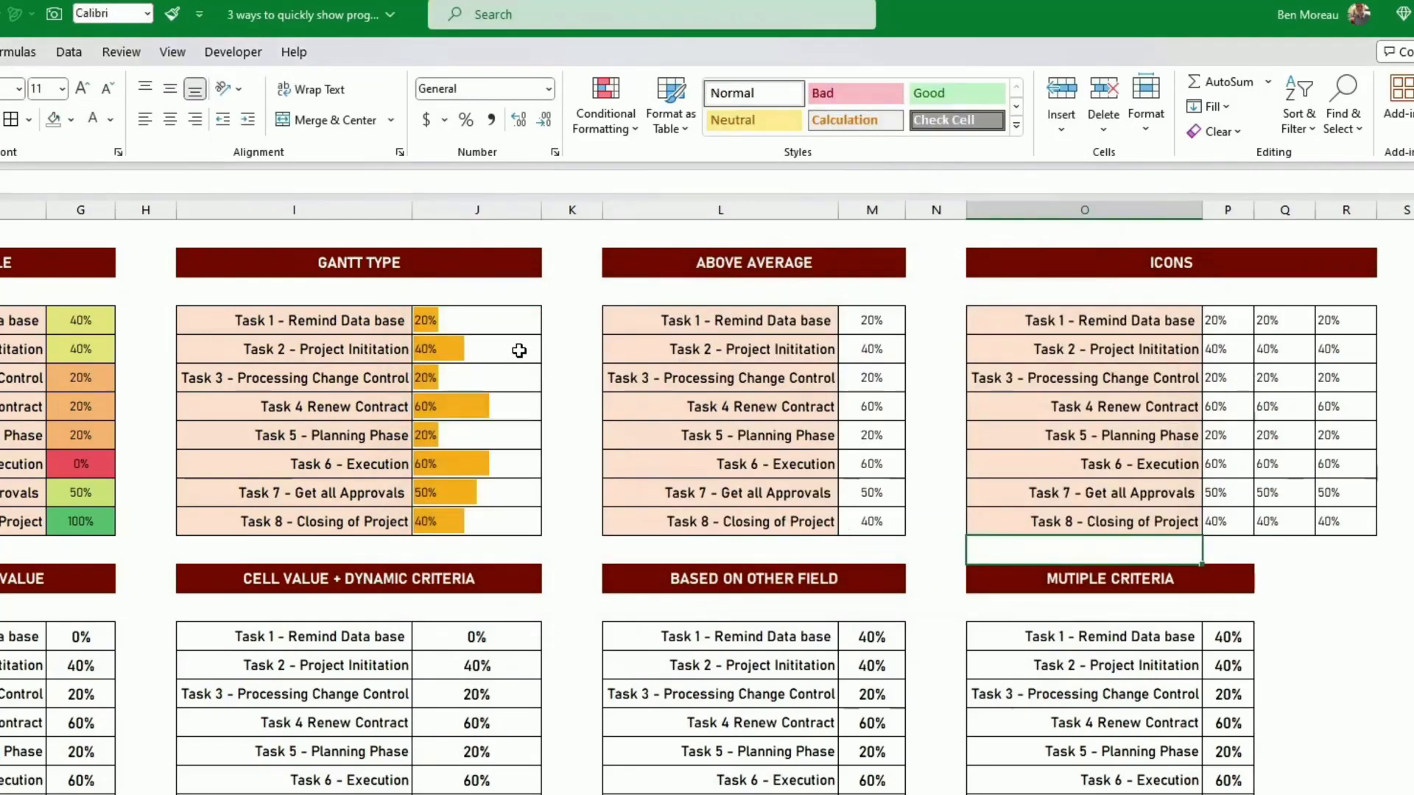
# - Add an Above Average rule to the percentages in M4:M11 using Green Fill with Dark Green Text
pyautogui.click(876, 322)
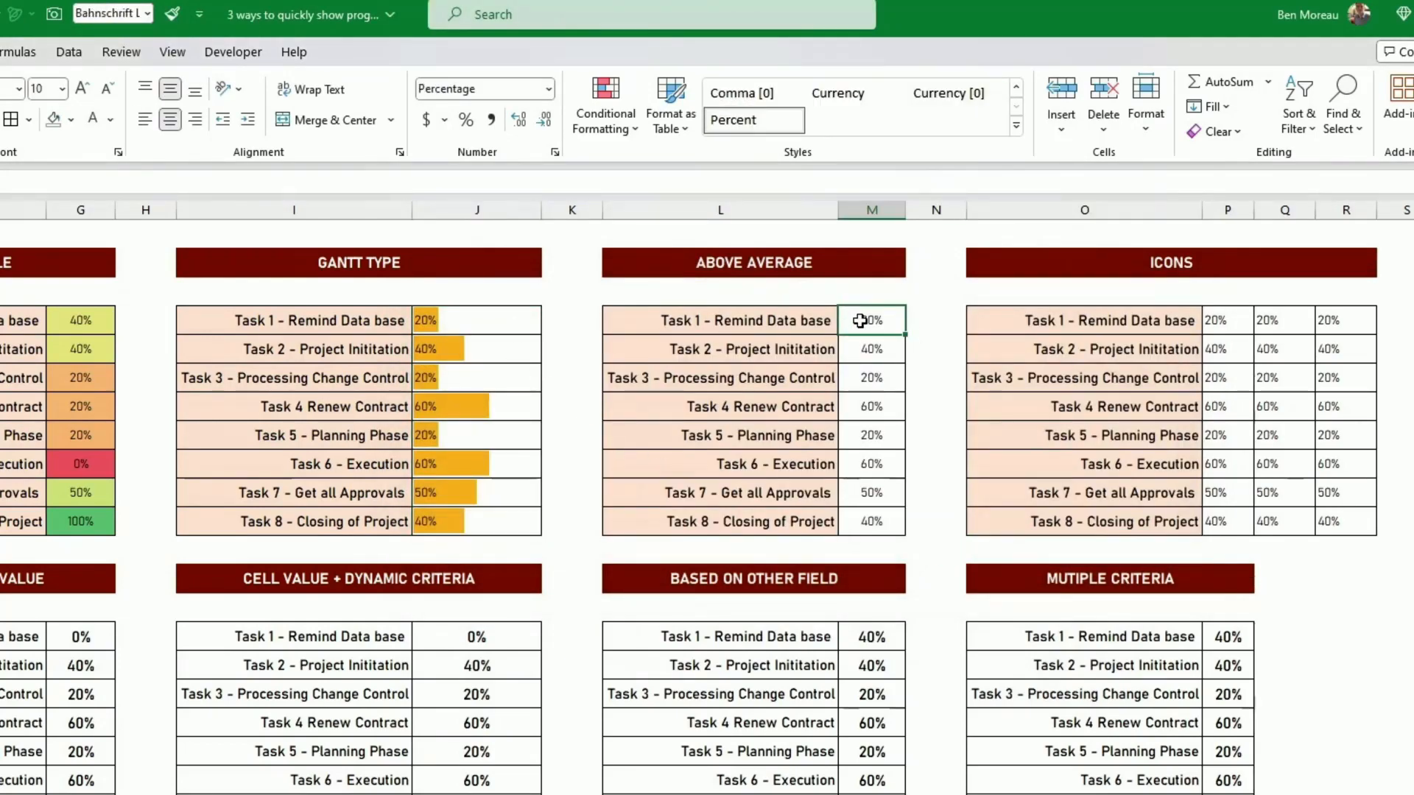
pyautogui.moveTo(866, 322); pyautogui.dragTo(893, 508)
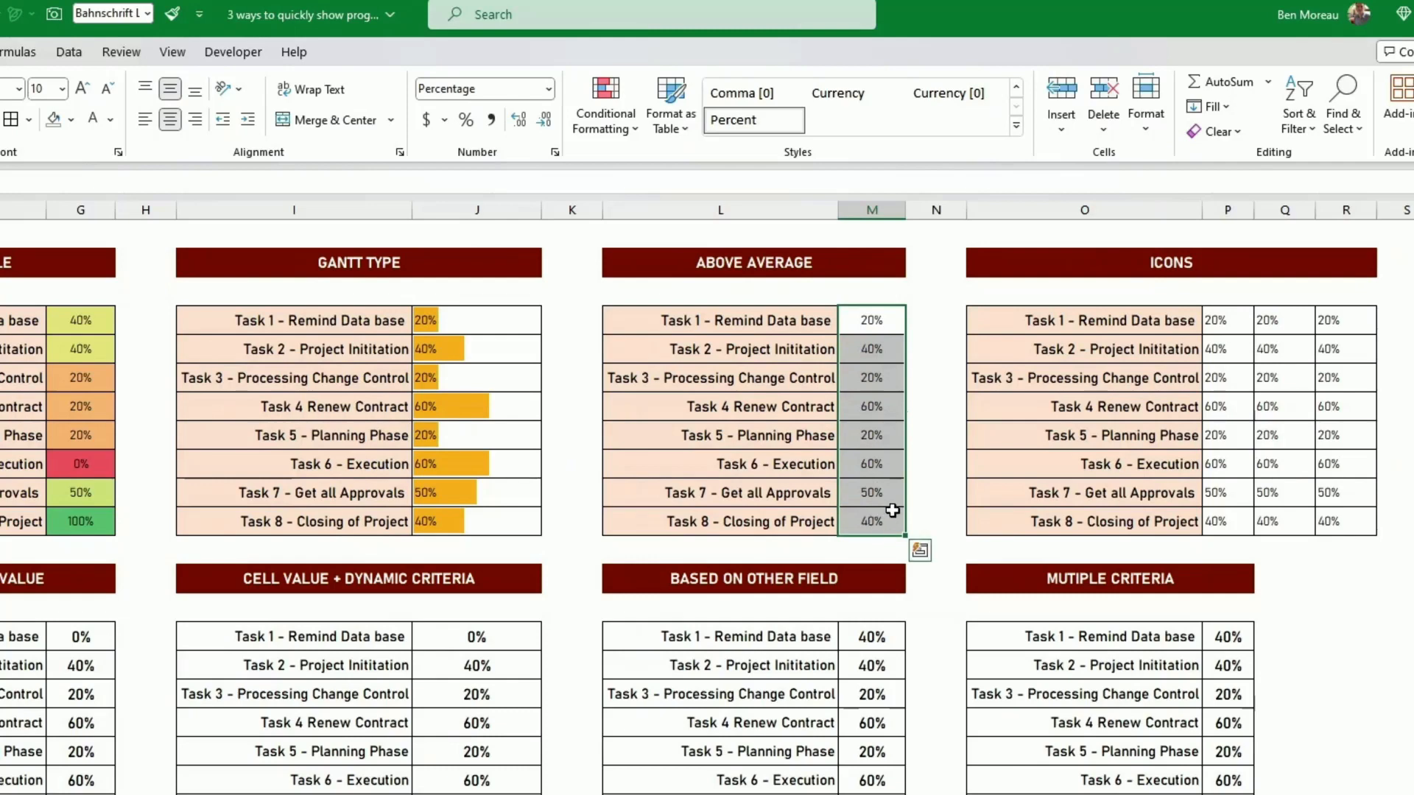
pyautogui.click(606, 129)
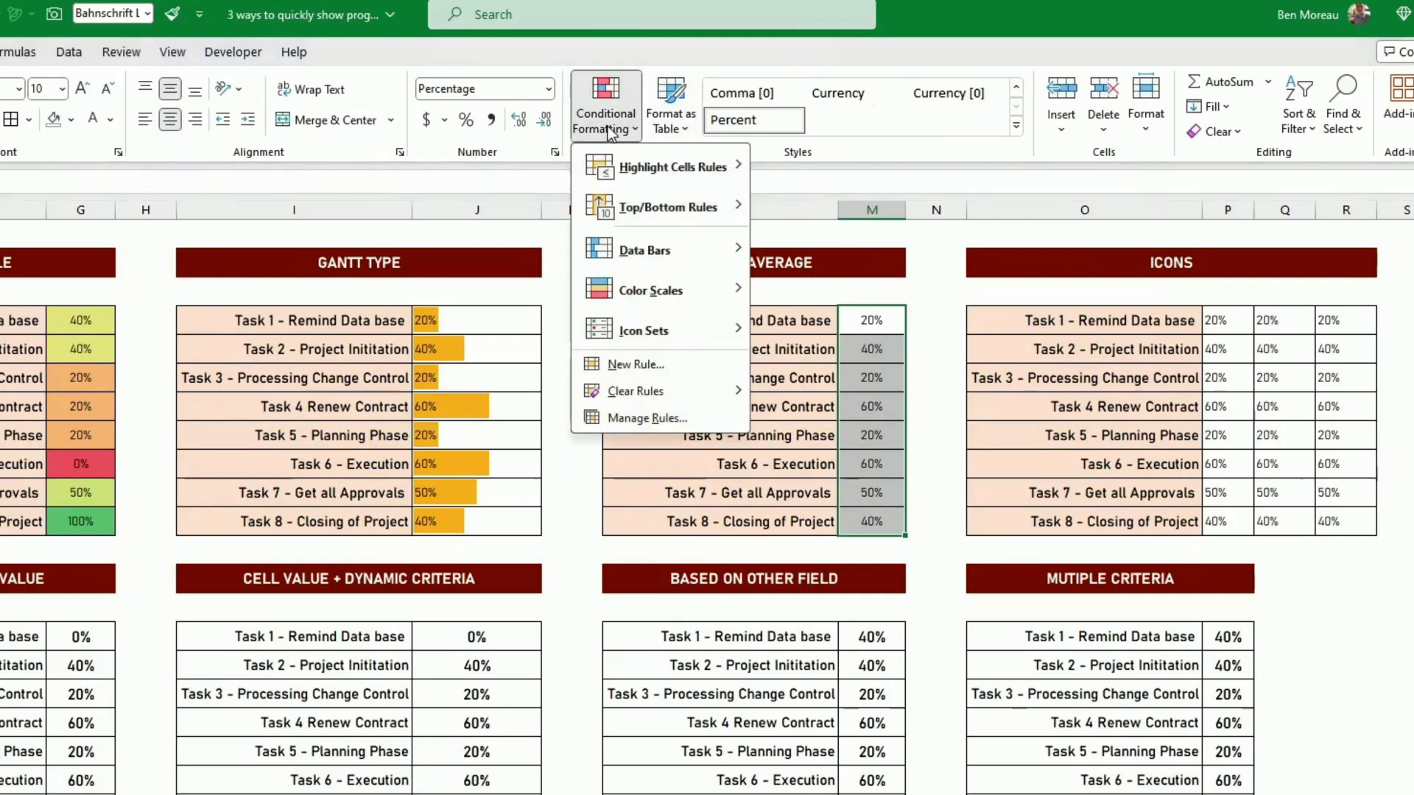
pyautogui.moveTo(653, 175)
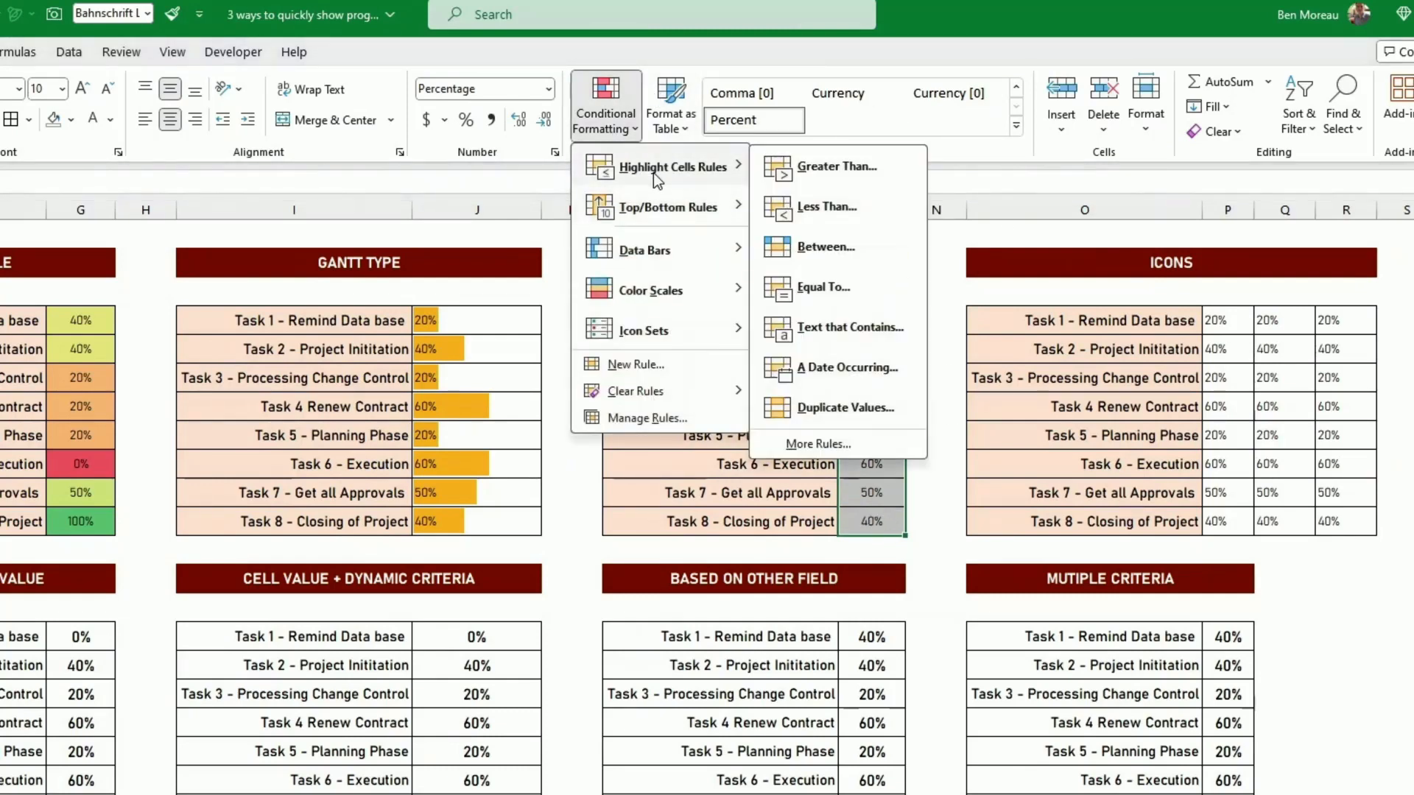
pyautogui.moveTo(665, 206)
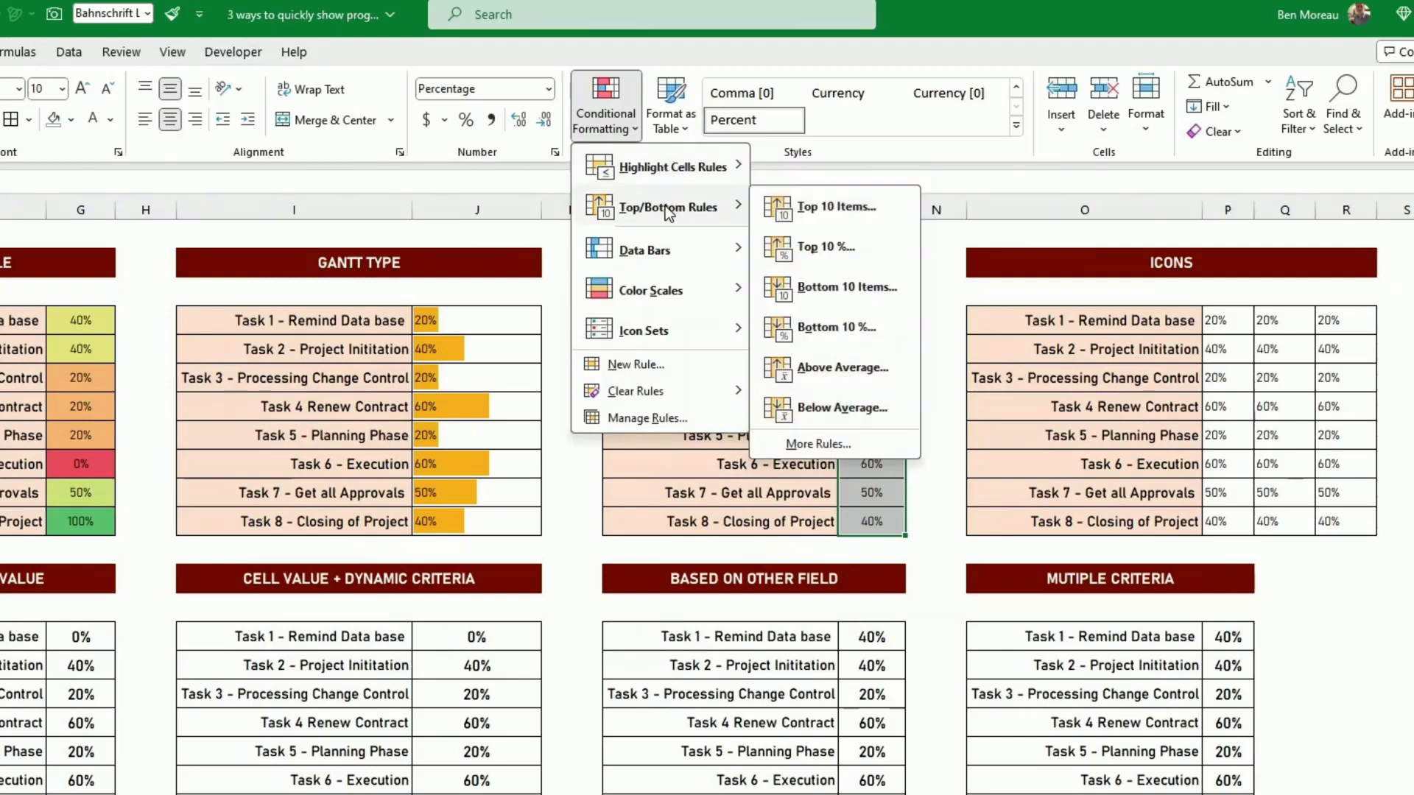
pyautogui.click(812, 368)
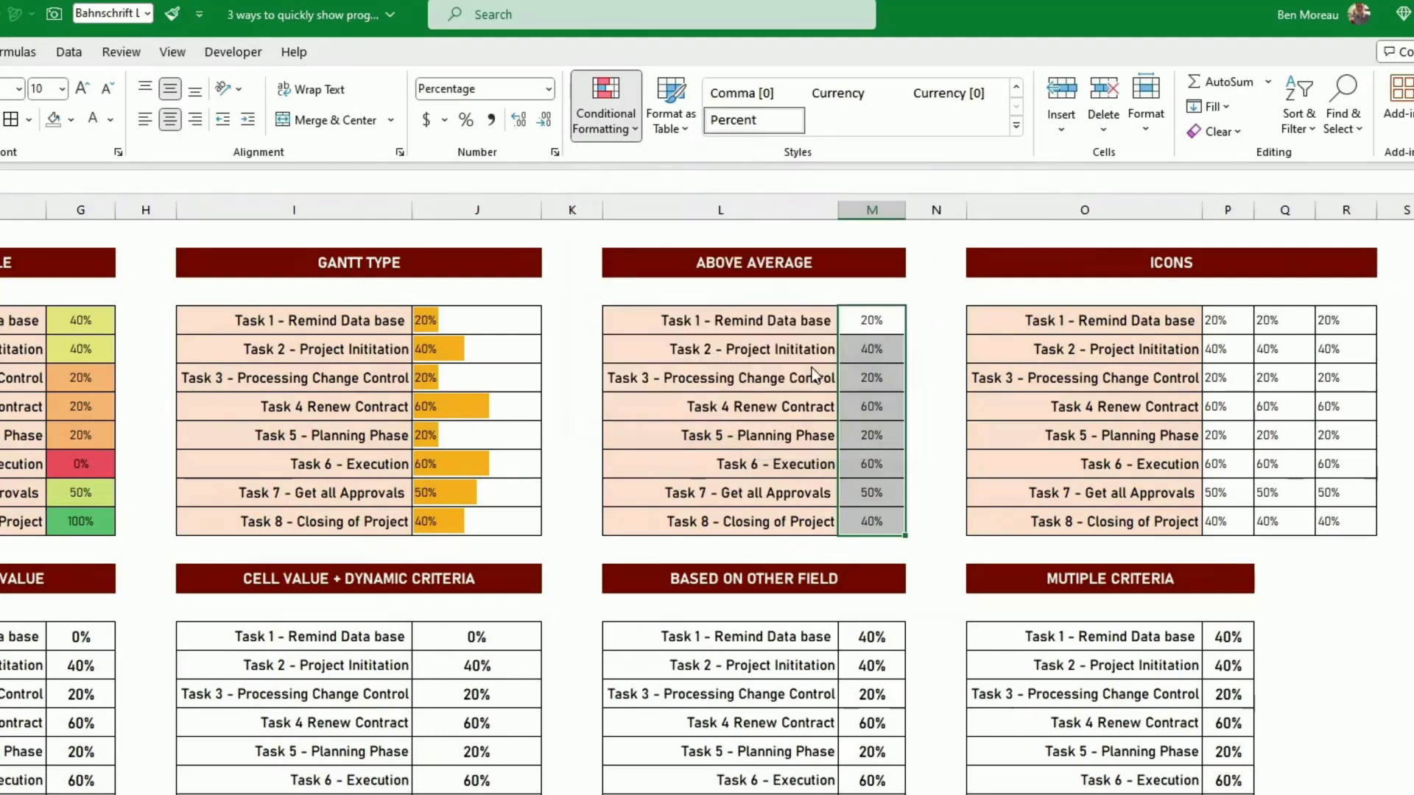
pyautogui.click(870, 404)
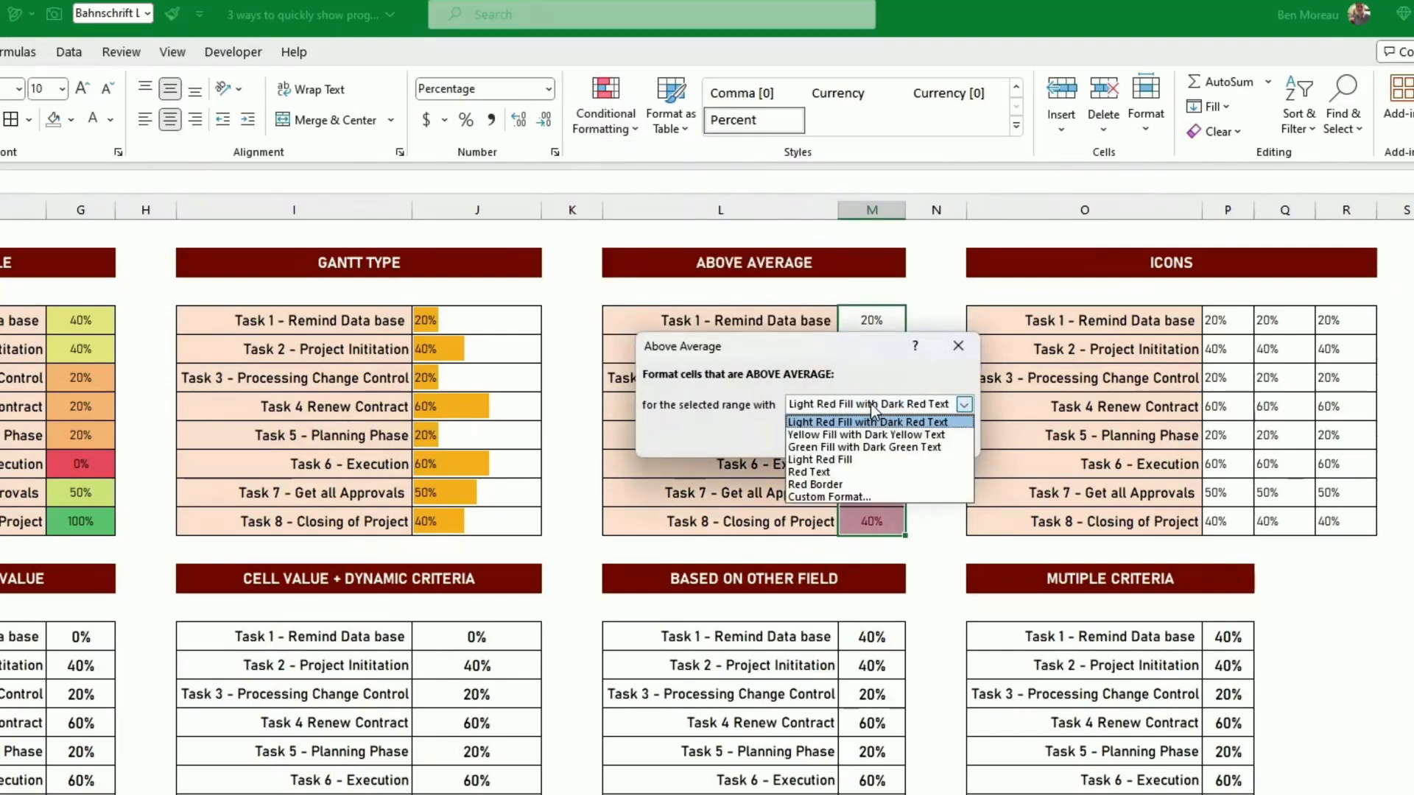
pyautogui.click(863, 447)
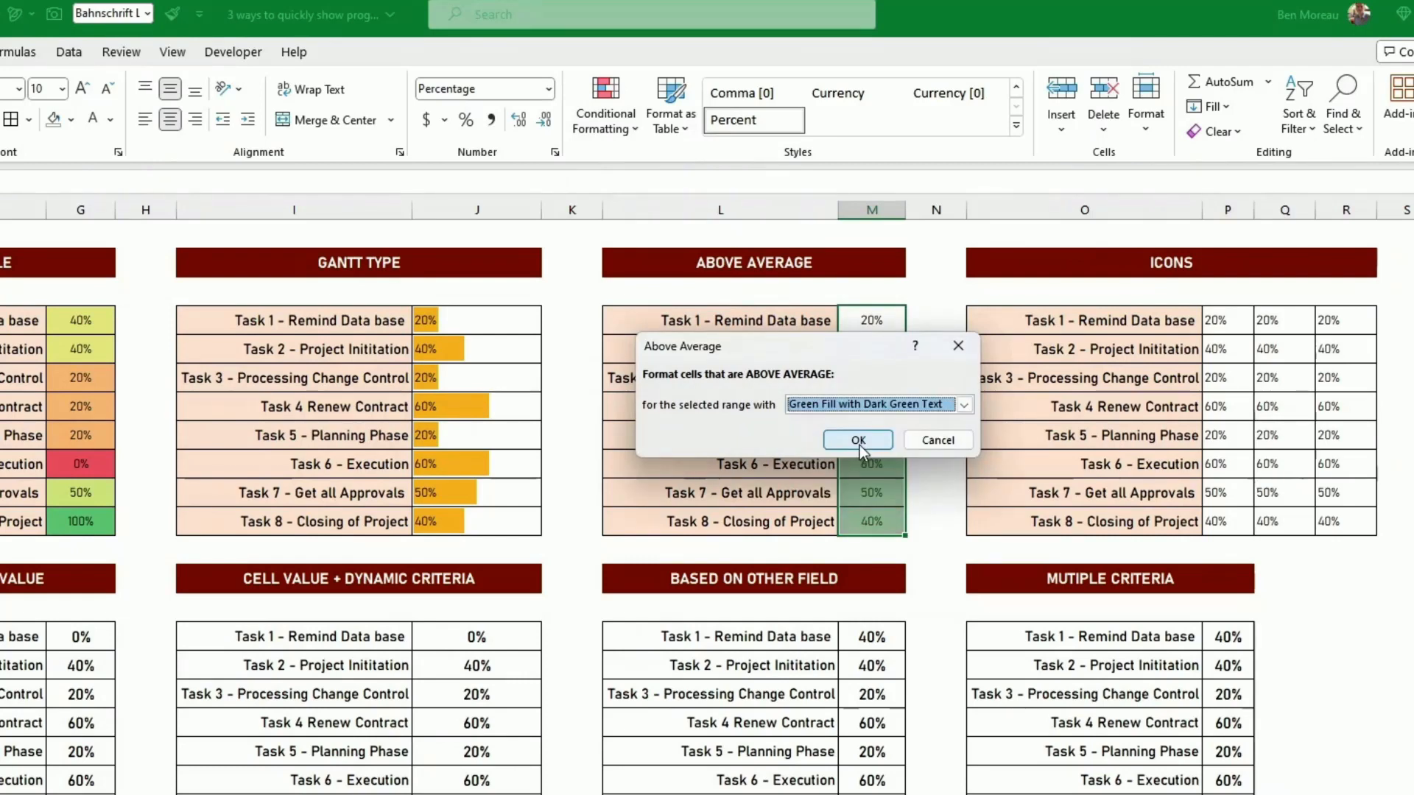
pyautogui.click(864, 440)
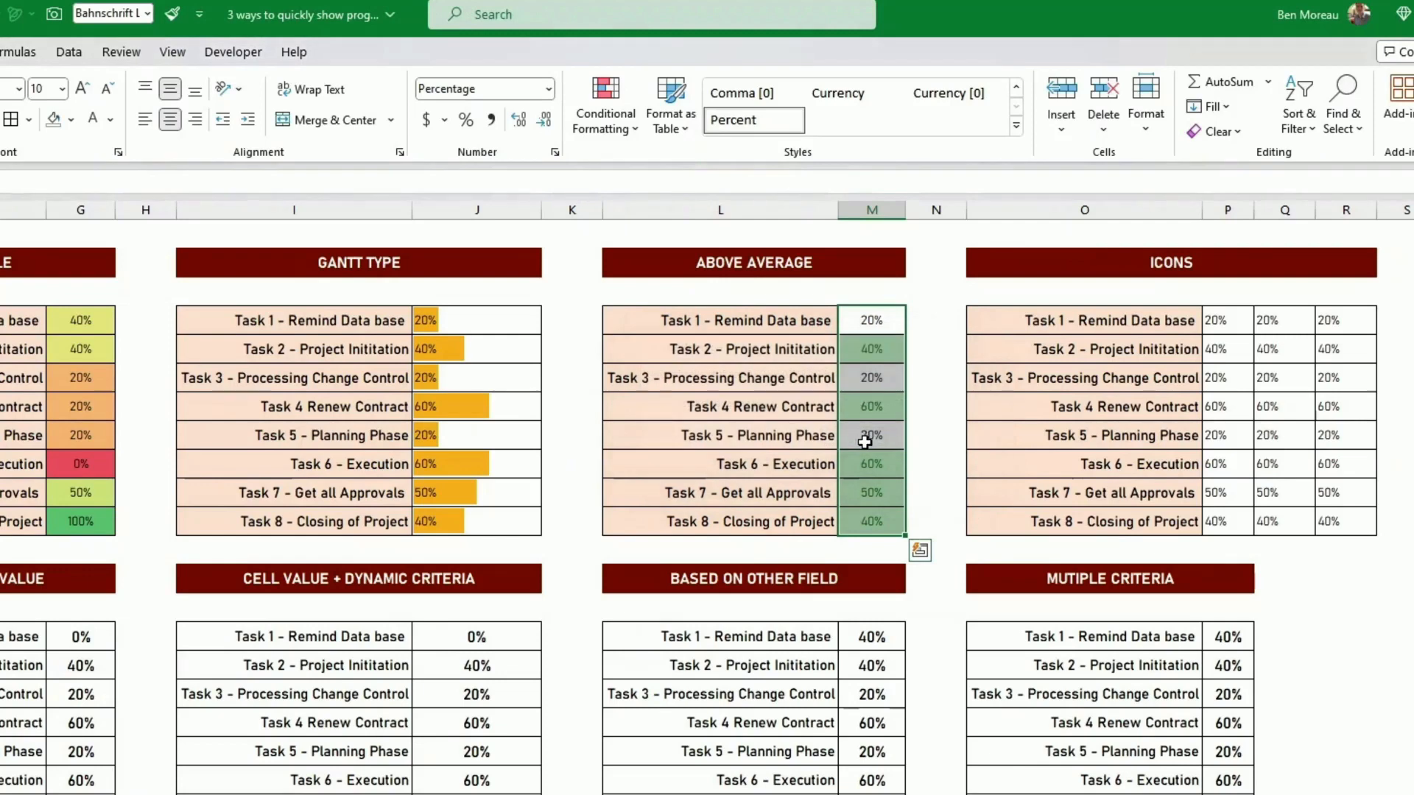
pyautogui.click(870, 442)
pyautogui.click(933, 471)
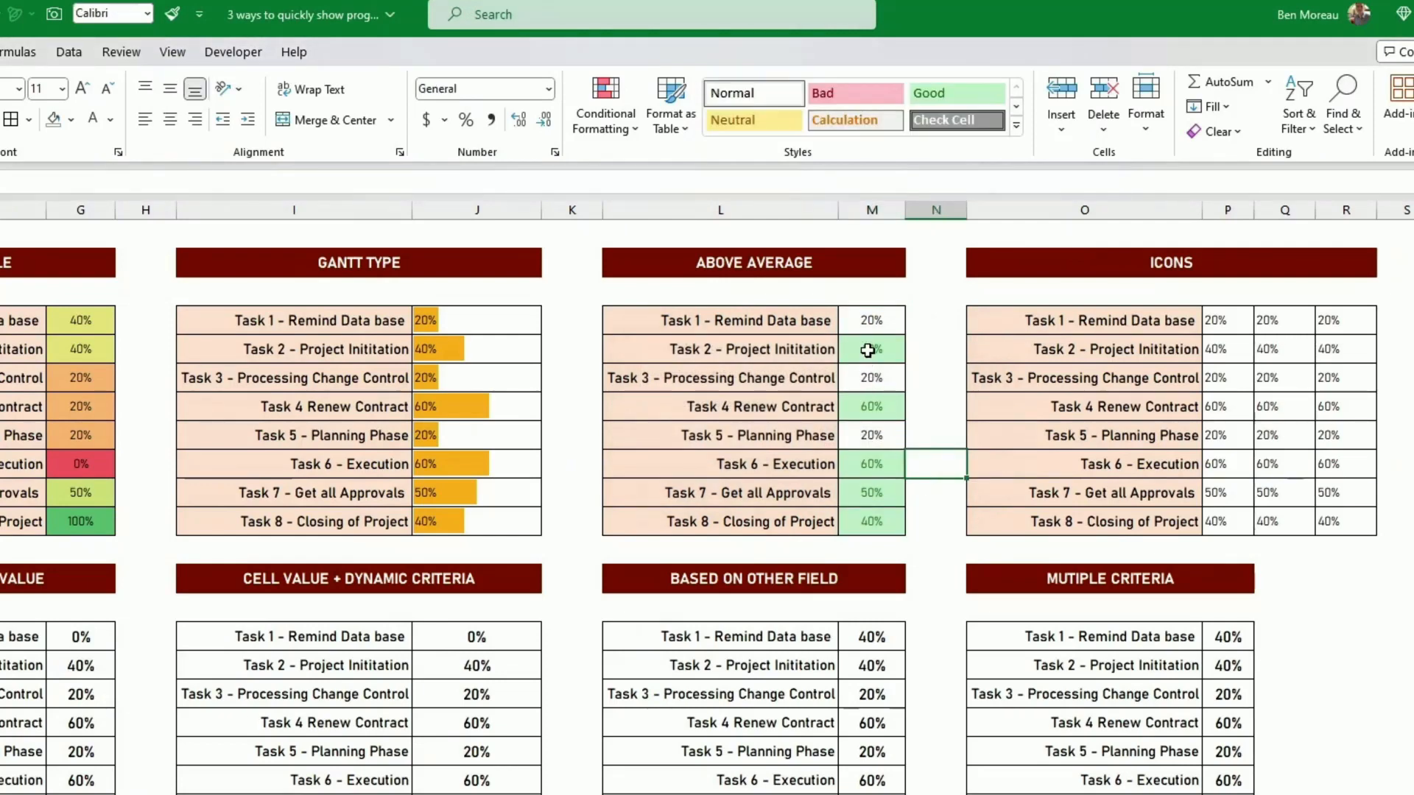
# - Fill the Above Average table's percentage cells M4:M11 with the light orange used for the task names
pyautogui.moveTo(863, 321); pyautogui.dragTo(843, 499)
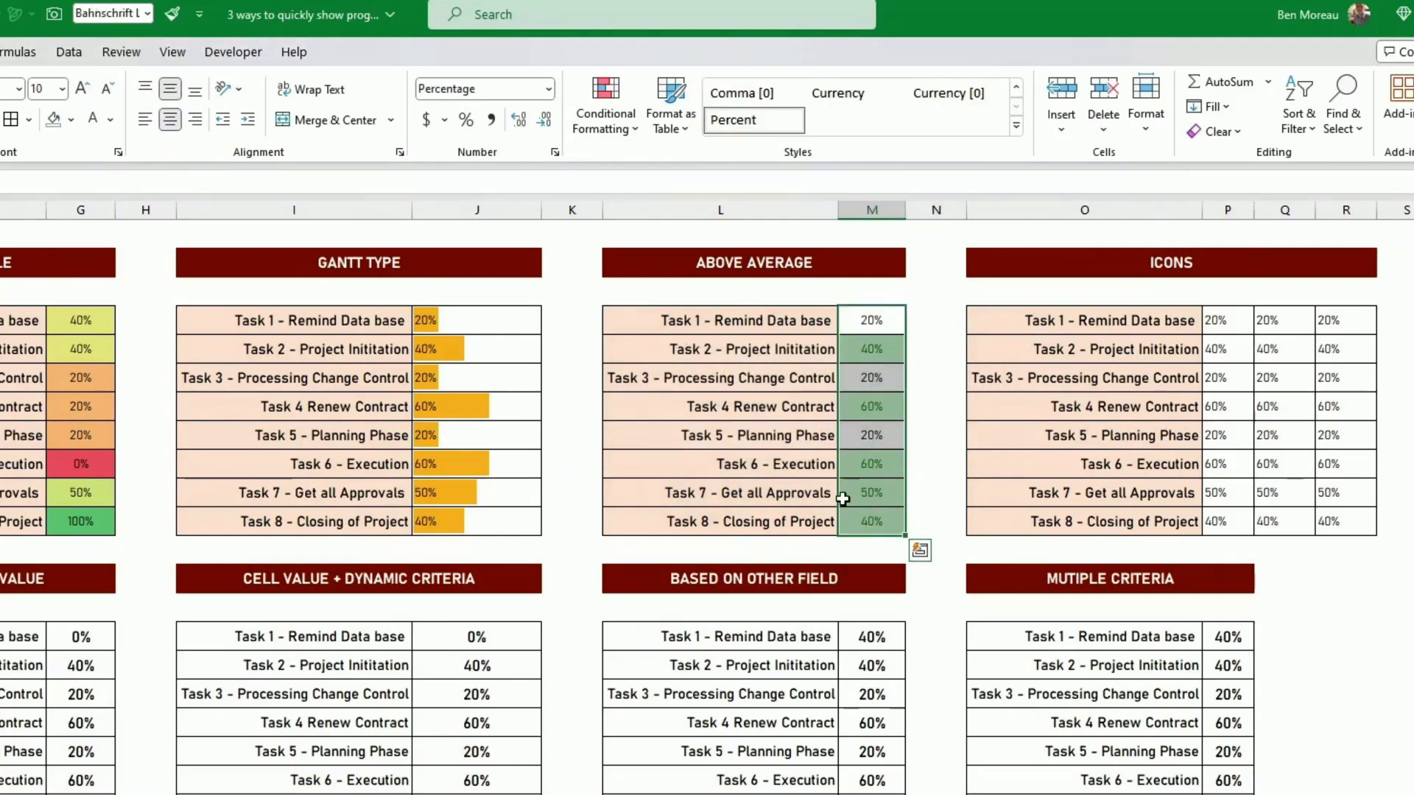
pyautogui.click(72, 131)
pyautogui.click(176, 197)
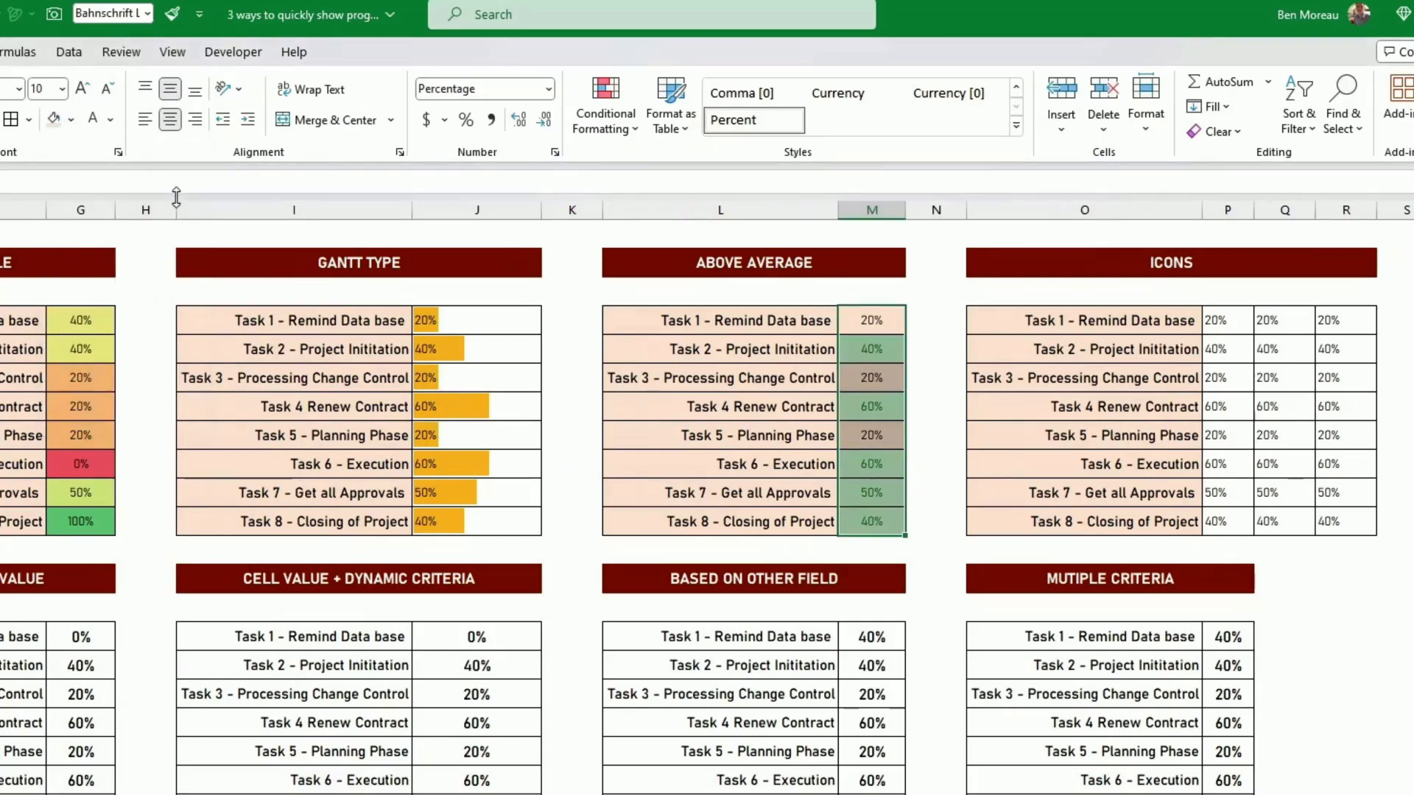
pyautogui.click(633, 410)
pyautogui.click(1067, 491)
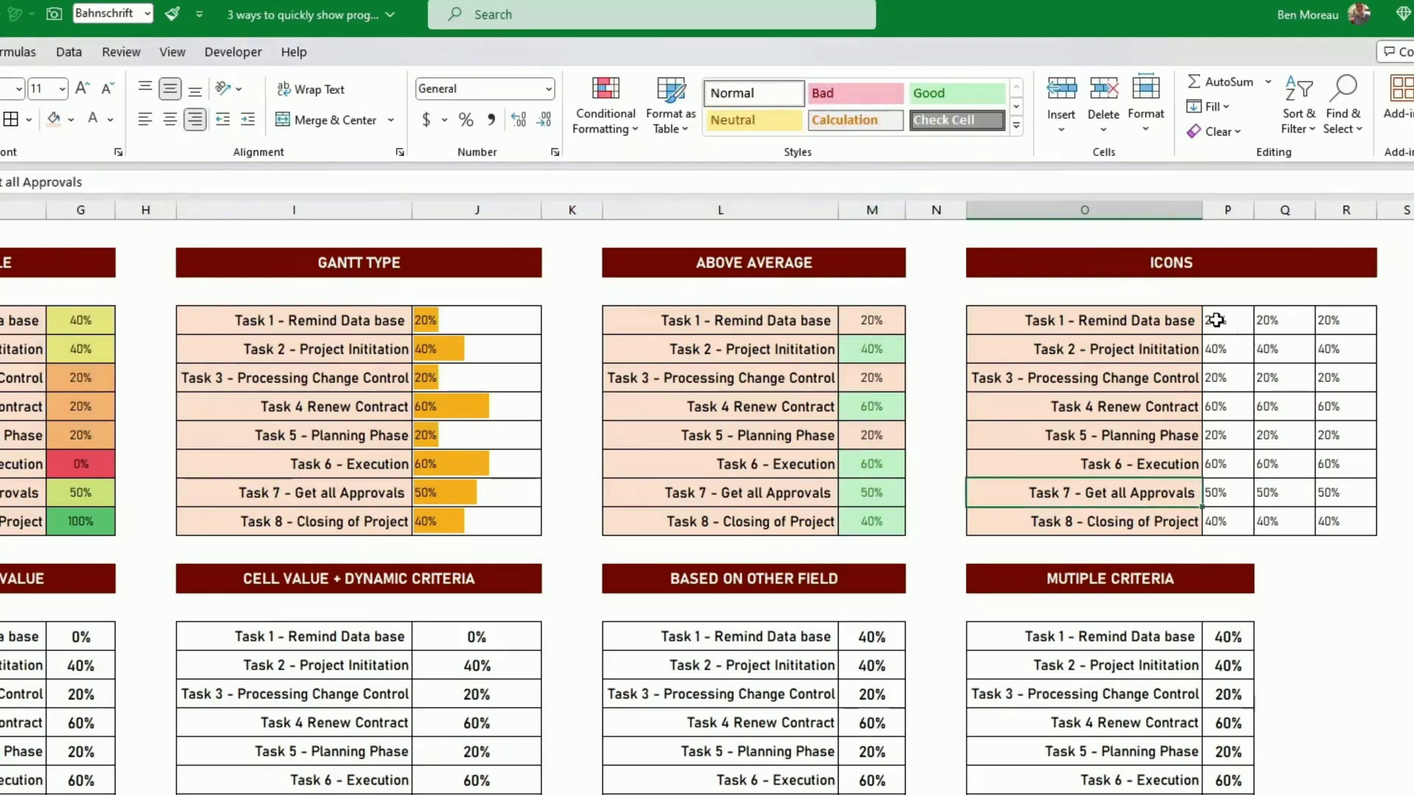
# - Apply the green, yellow and red circle icon set to the first percentage column of the Icons table, P4:P11
pyautogui.moveTo(1222, 322); pyautogui.dragTo(1242, 523)
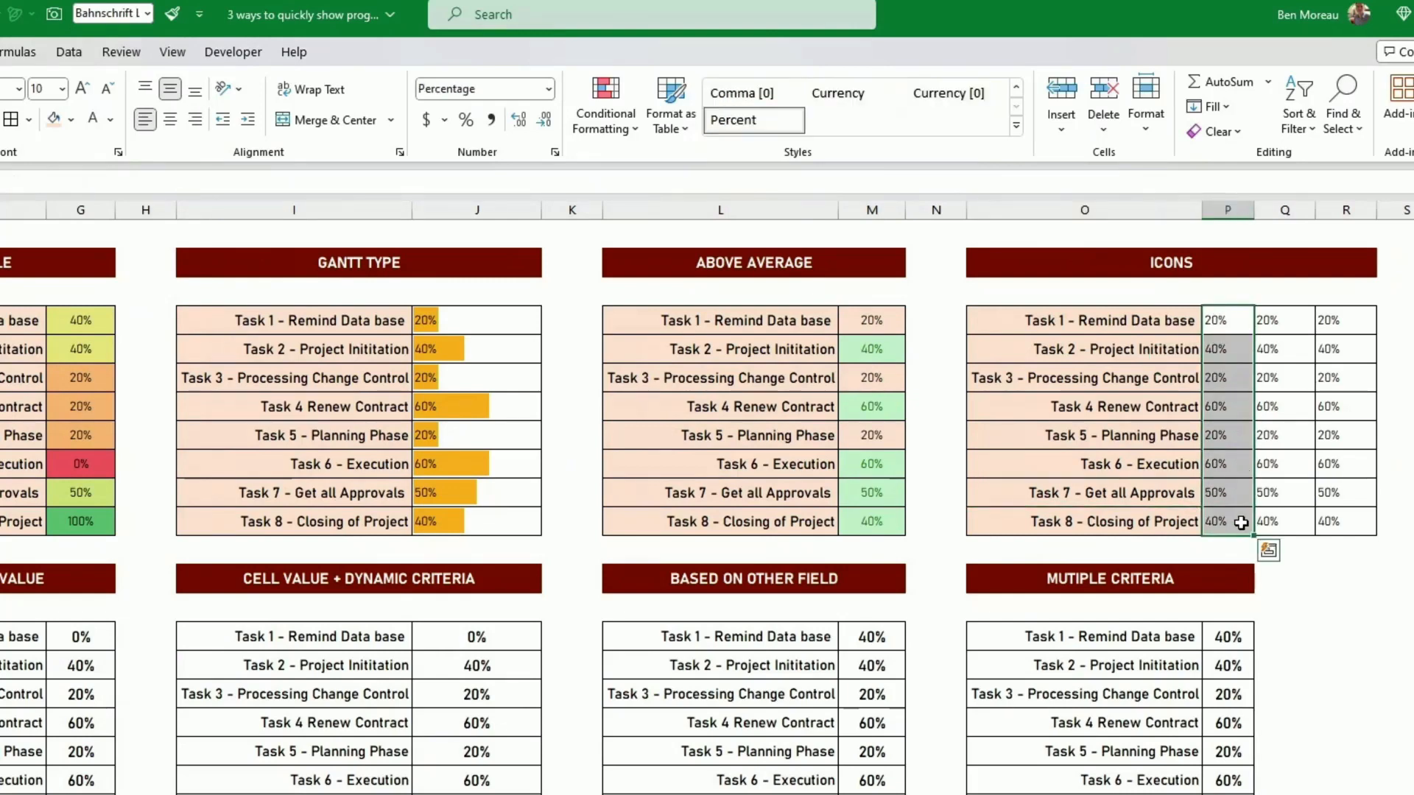
pyautogui.click(624, 137)
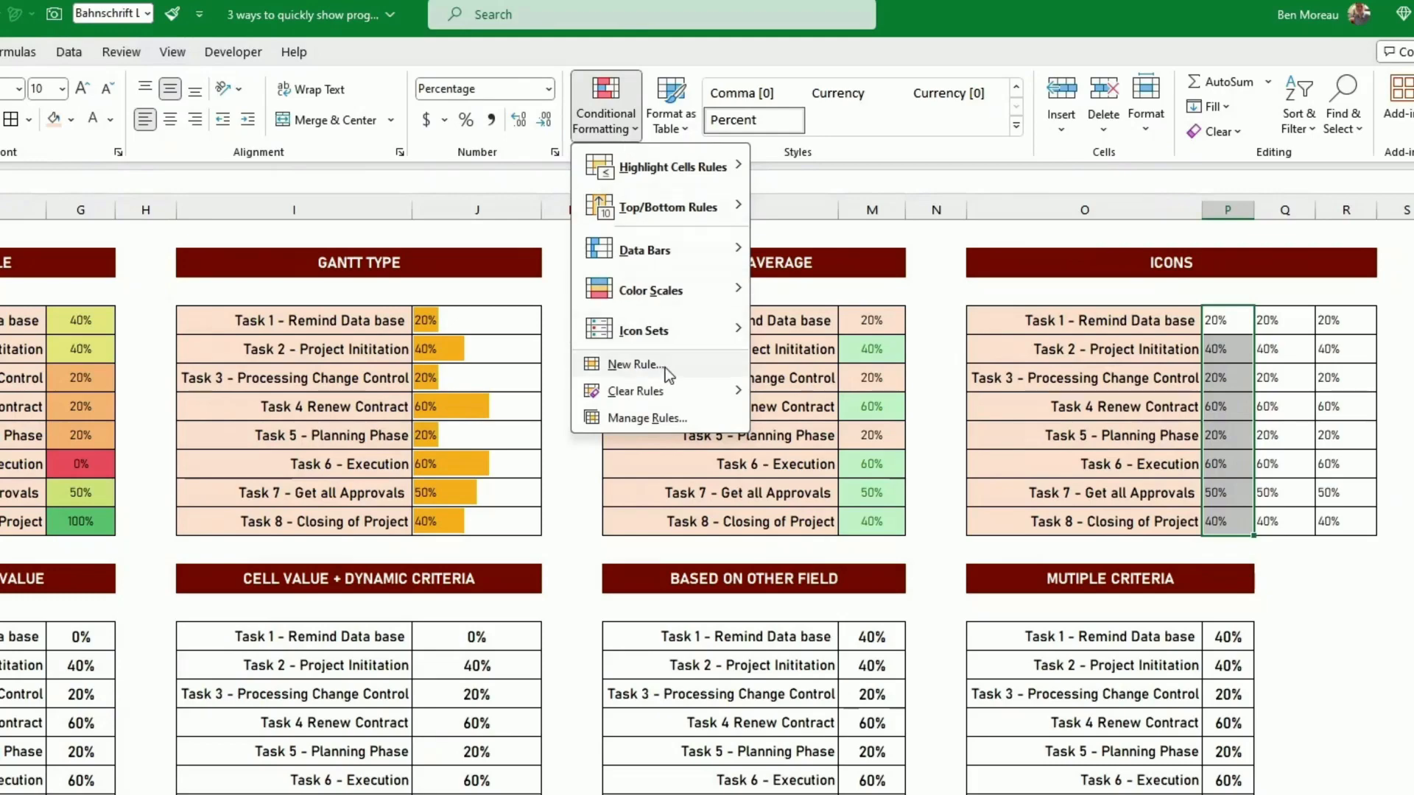
pyautogui.moveTo(648, 331)
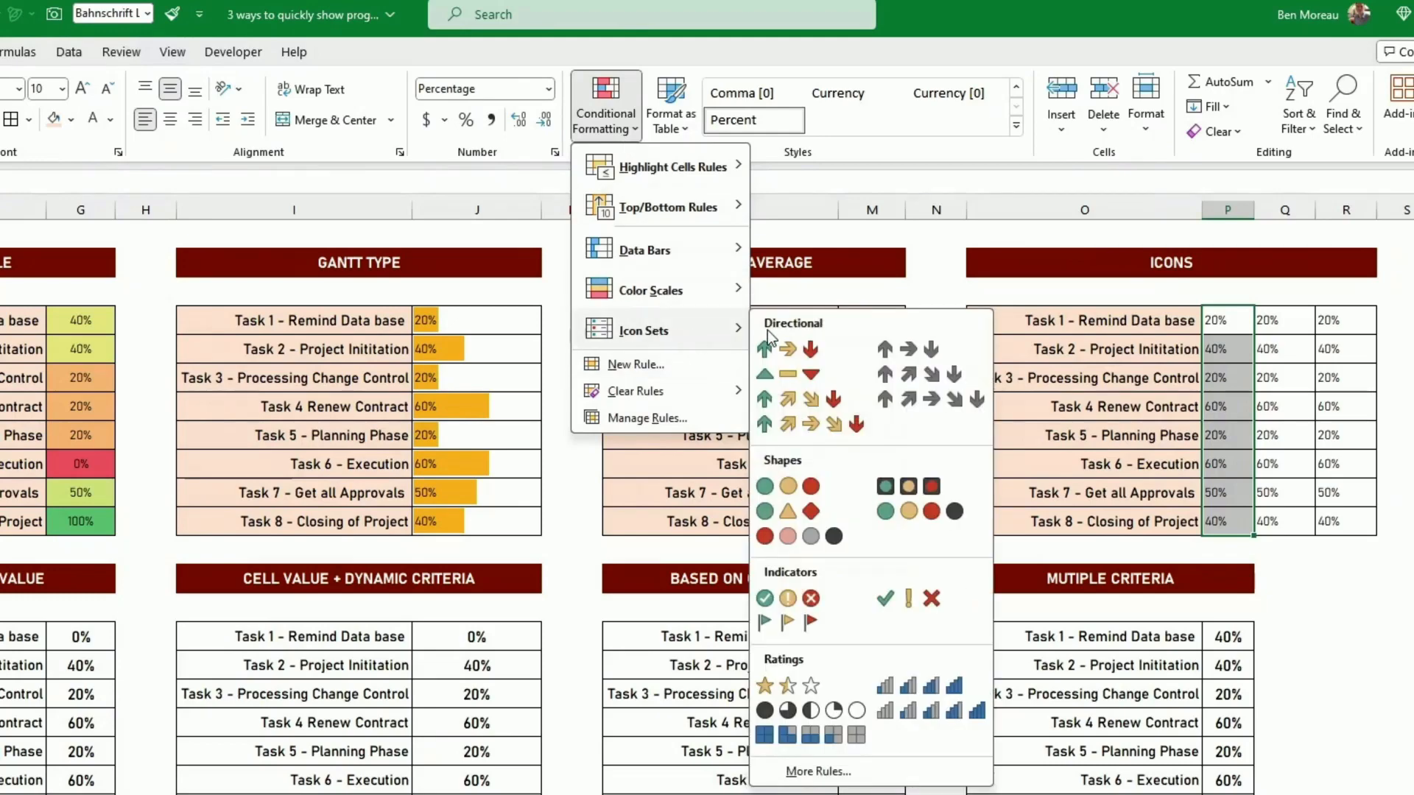
pyautogui.click(789, 488)
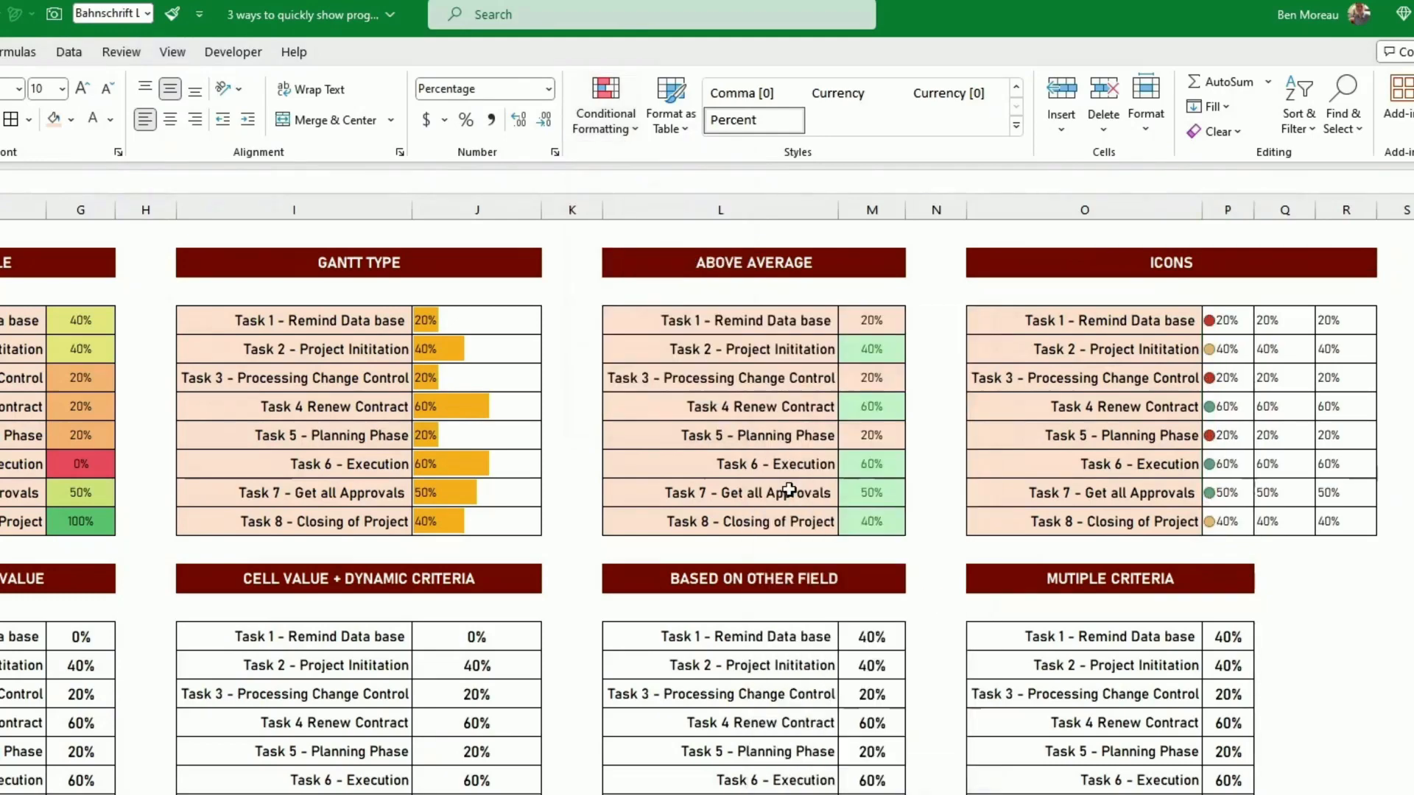
pyautogui.click(1268, 397)
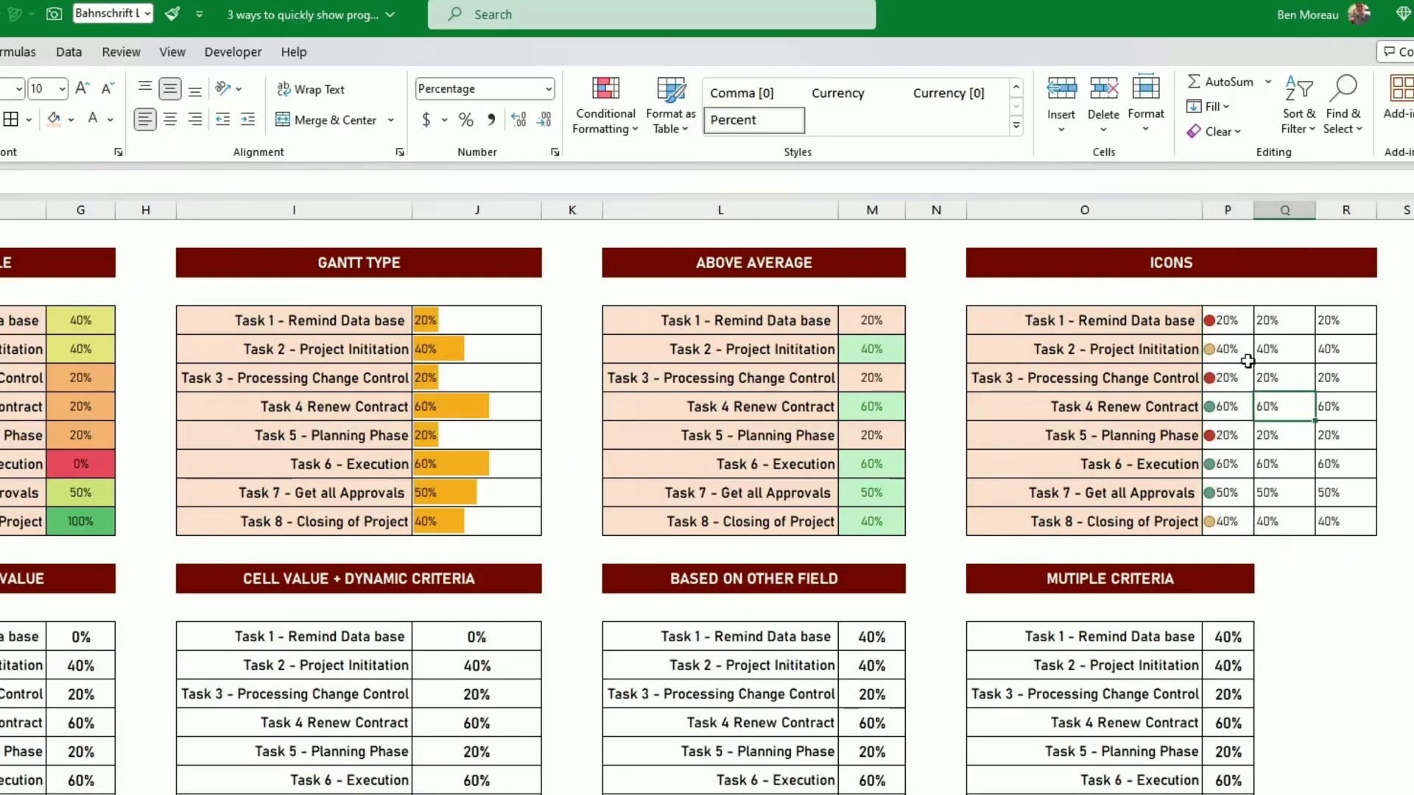
# - Edit the Icon Set rule on P4:P11 to show only the icons without the percentages
pyautogui.moveTo(1225, 320); pyautogui.dragTo(1225, 516)
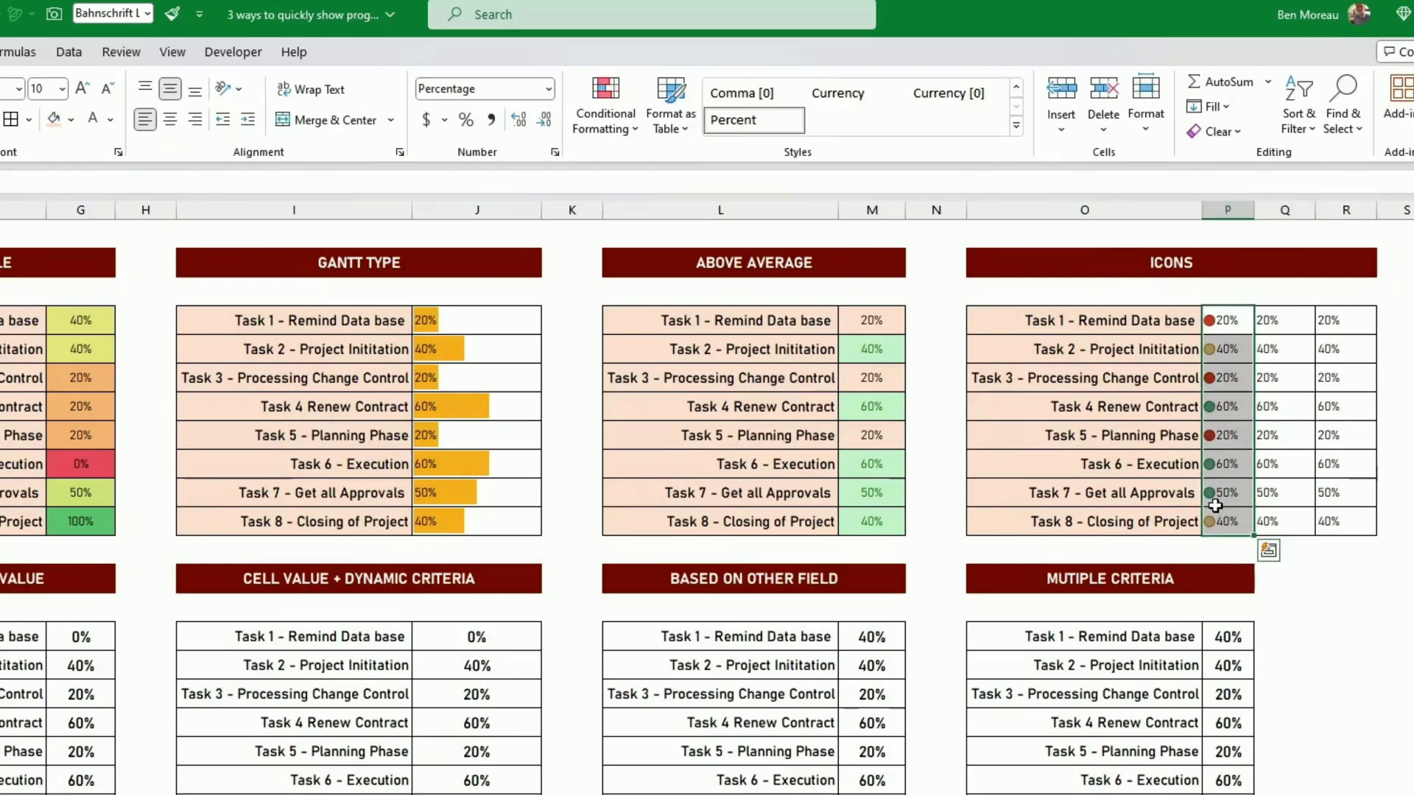
pyautogui.click(601, 130)
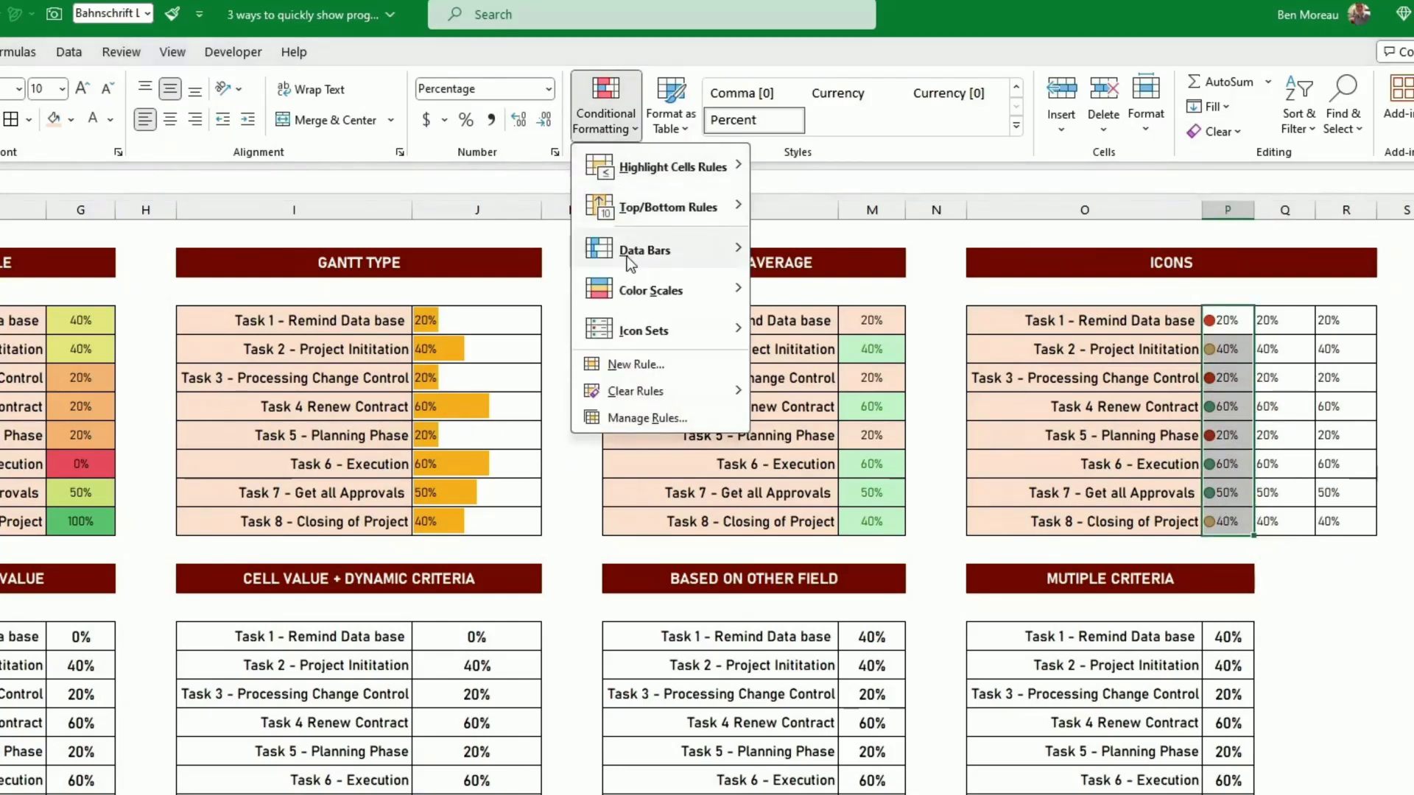
pyautogui.click(639, 416)
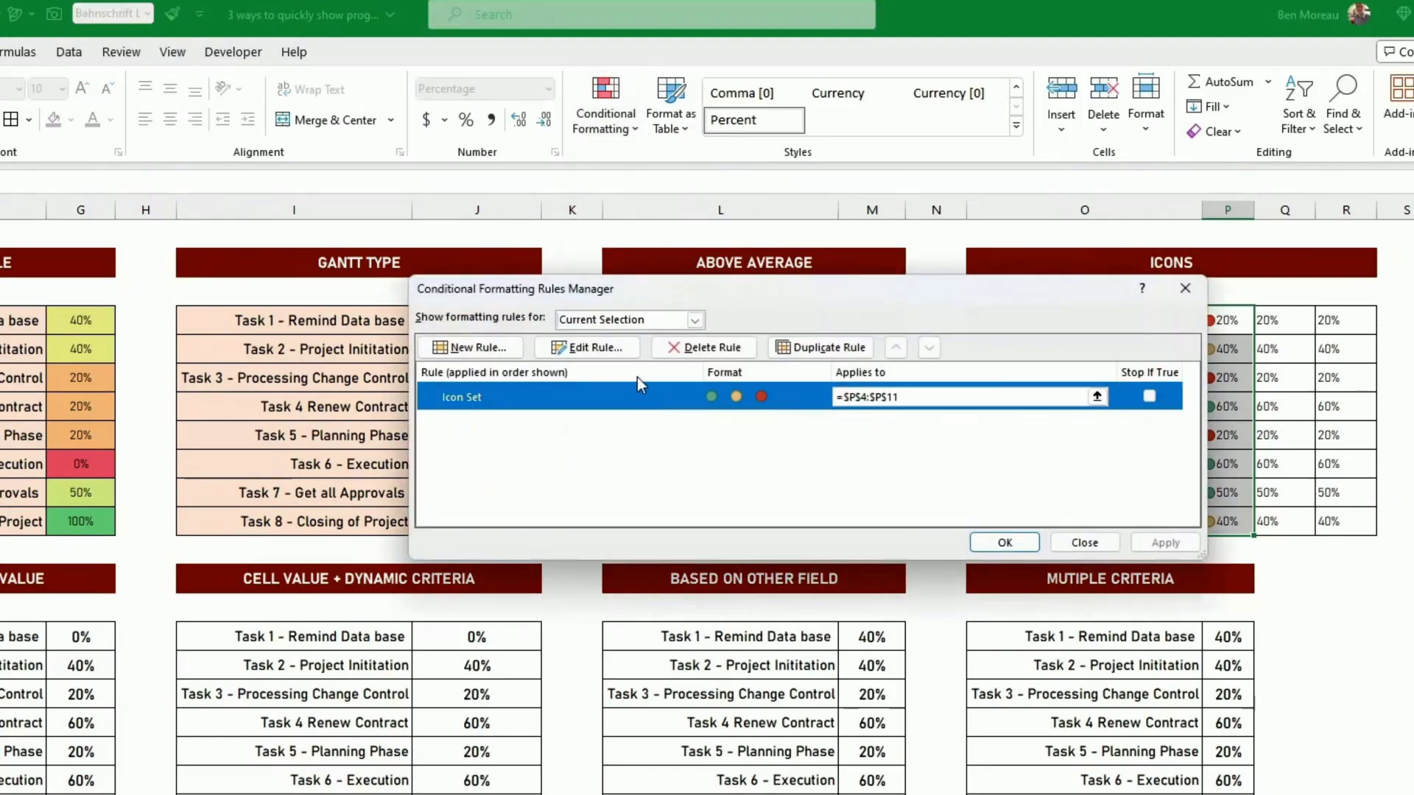
pyautogui.click(604, 349)
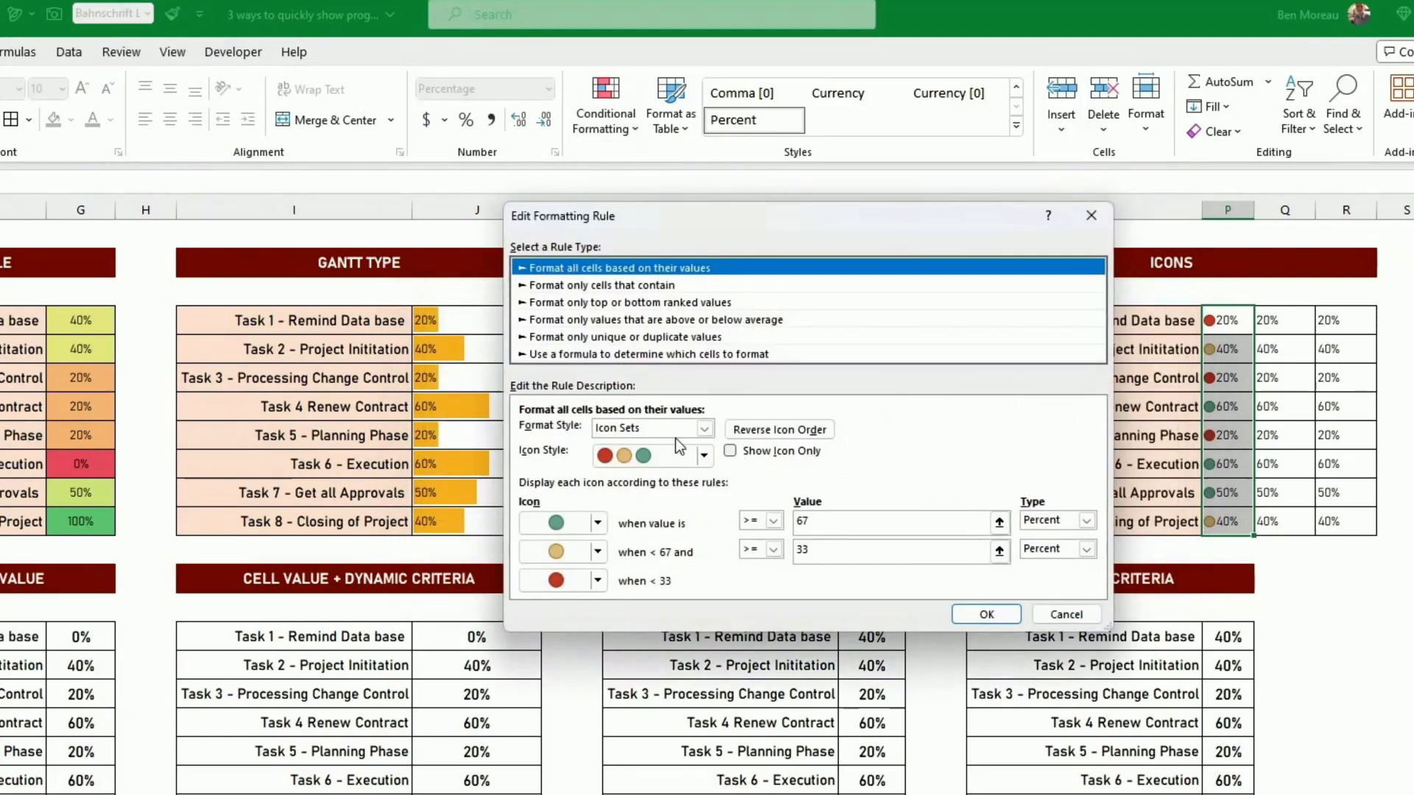
pyautogui.click(731, 450)
pyautogui.click(982, 615)
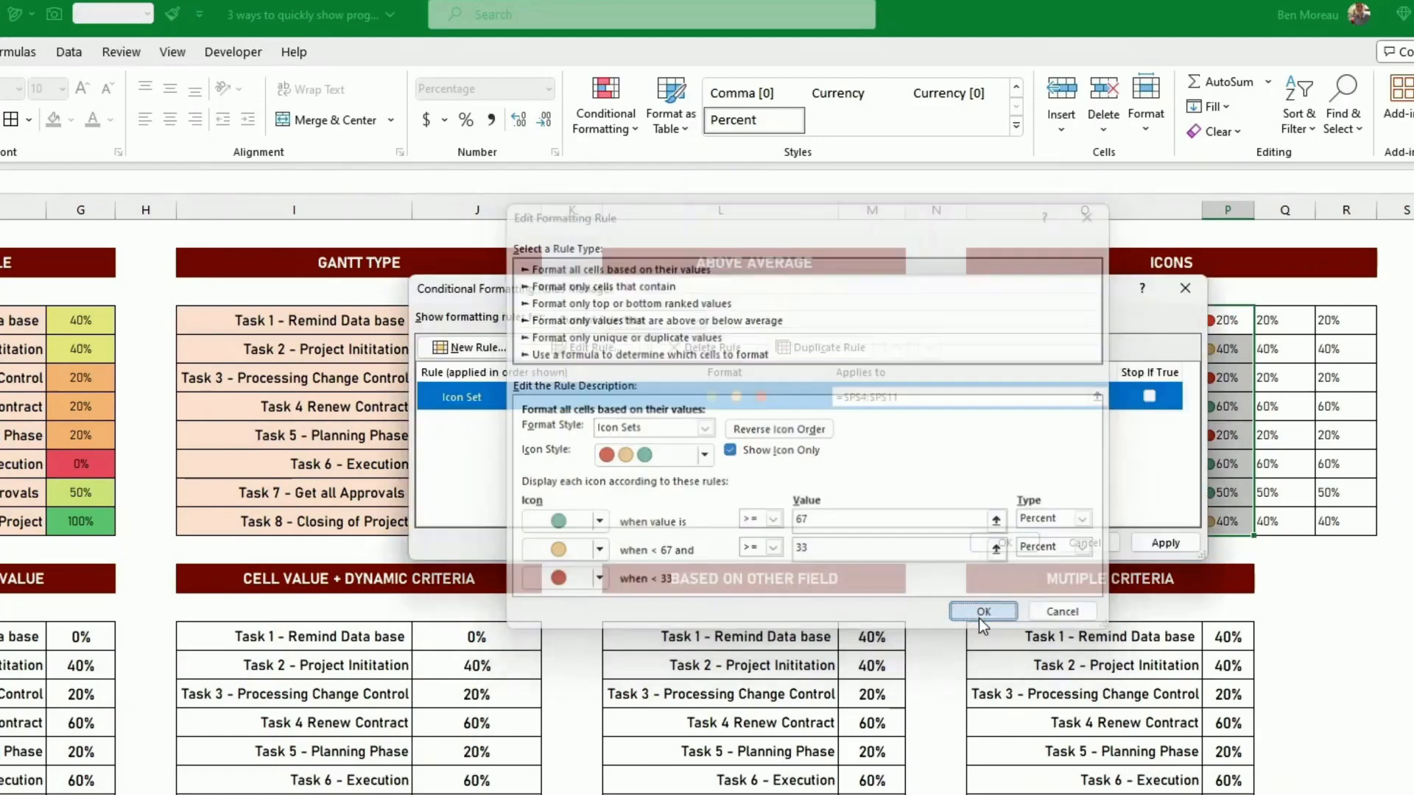
pyautogui.click(1004, 542)
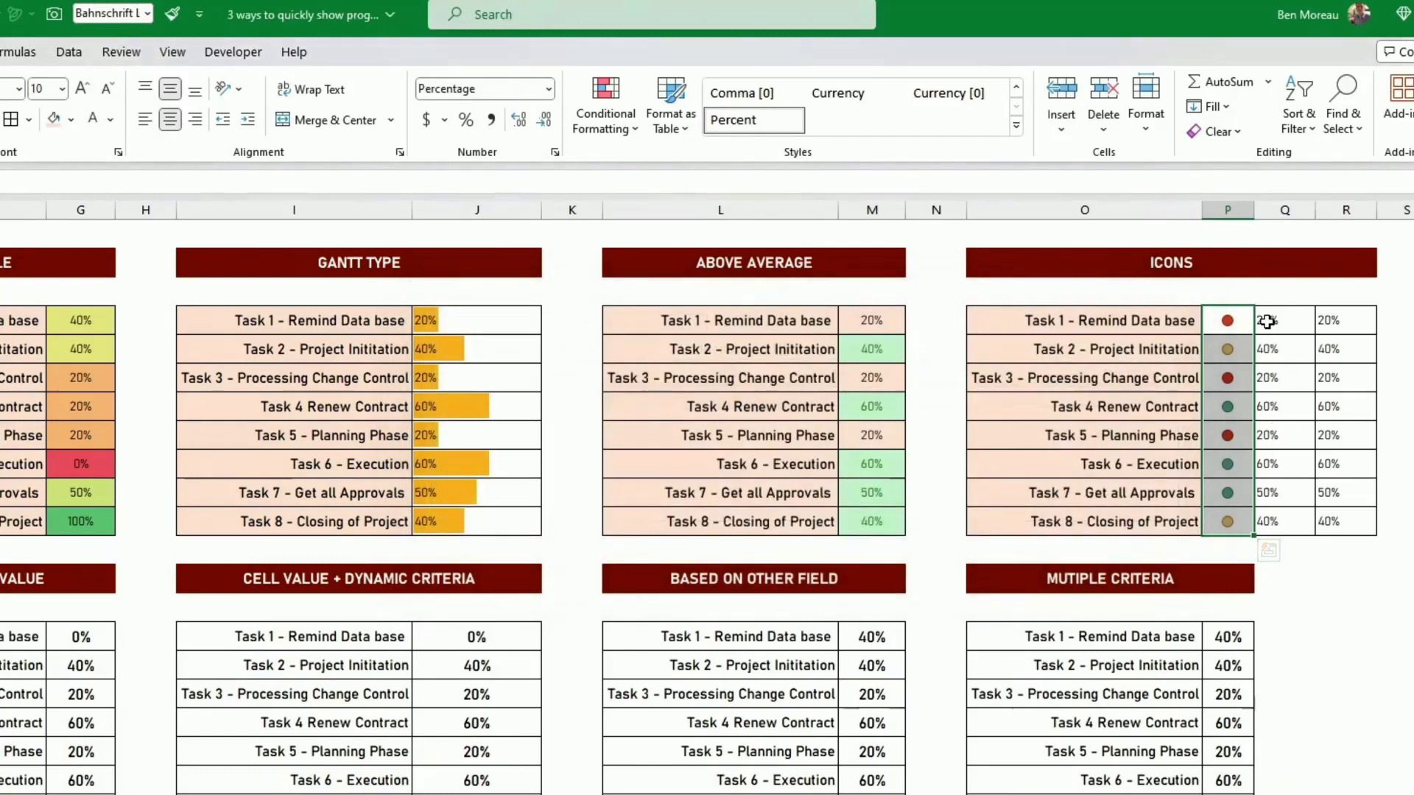
# - Apply a signal-bar rating icon set to the second percentage column of the Icons table, Q4:Q11
pyautogui.moveTo(1269, 321); pyautogui.dragTo(1270, 524)
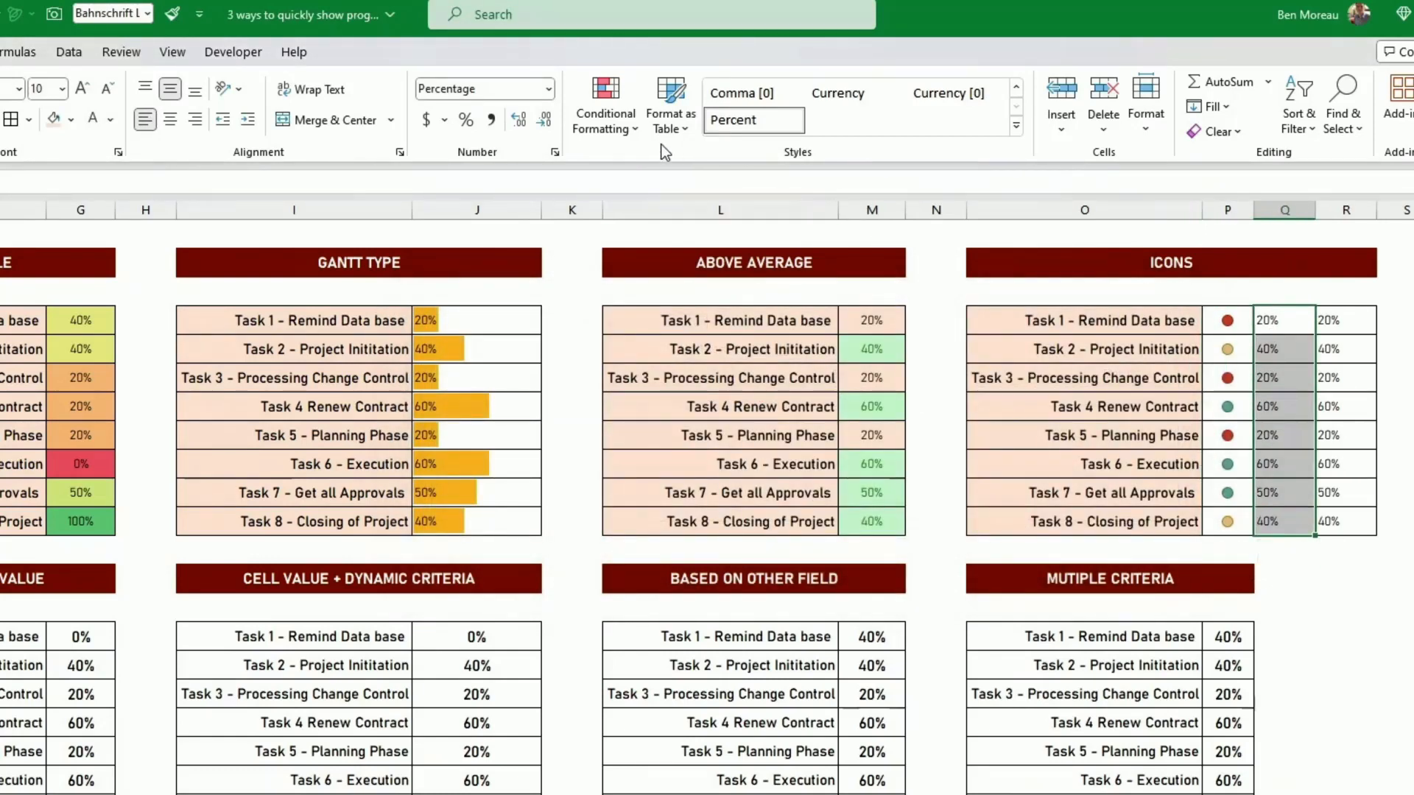
pyautogui.click(612, 126)
pyautogui.moveTo(669, 330)
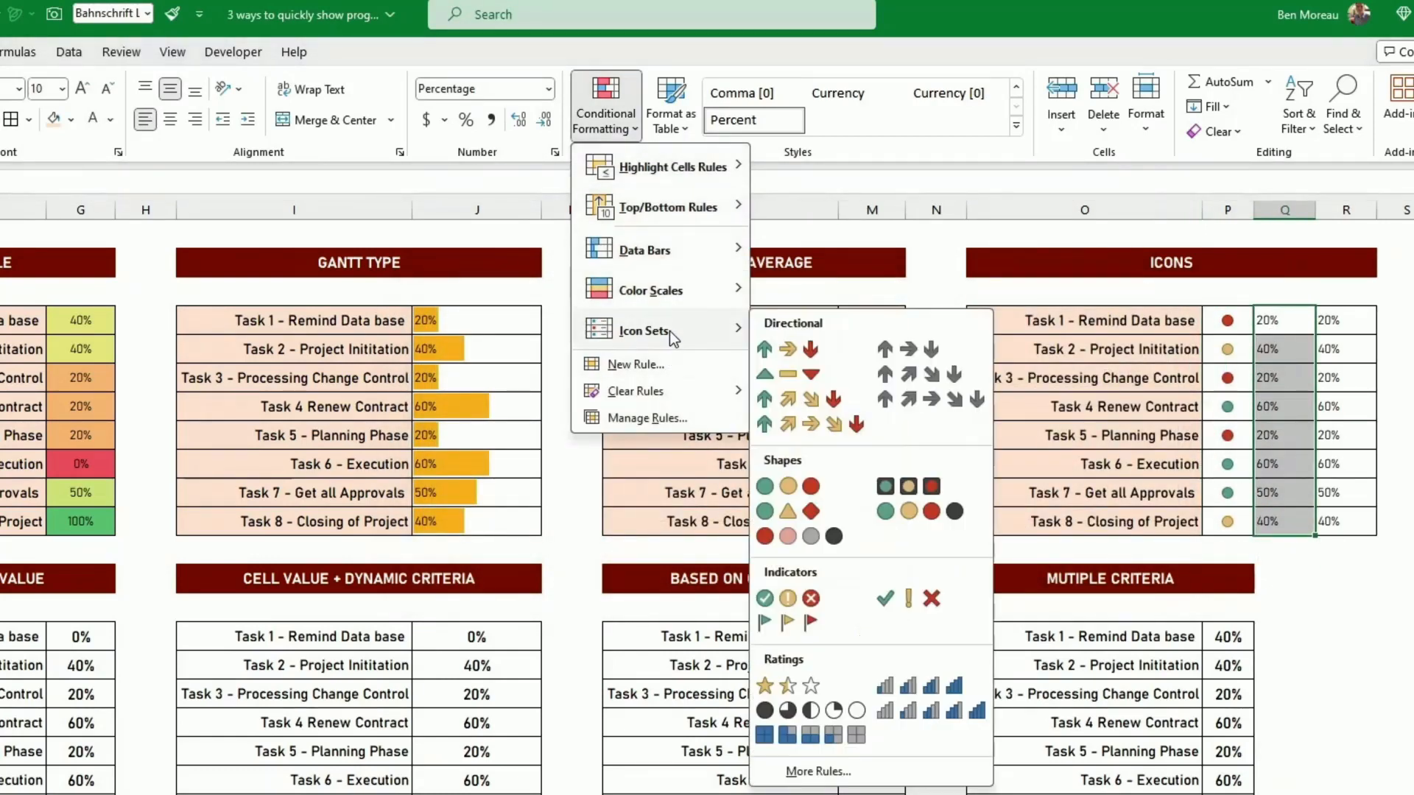
pyautogui.click(913, 696)
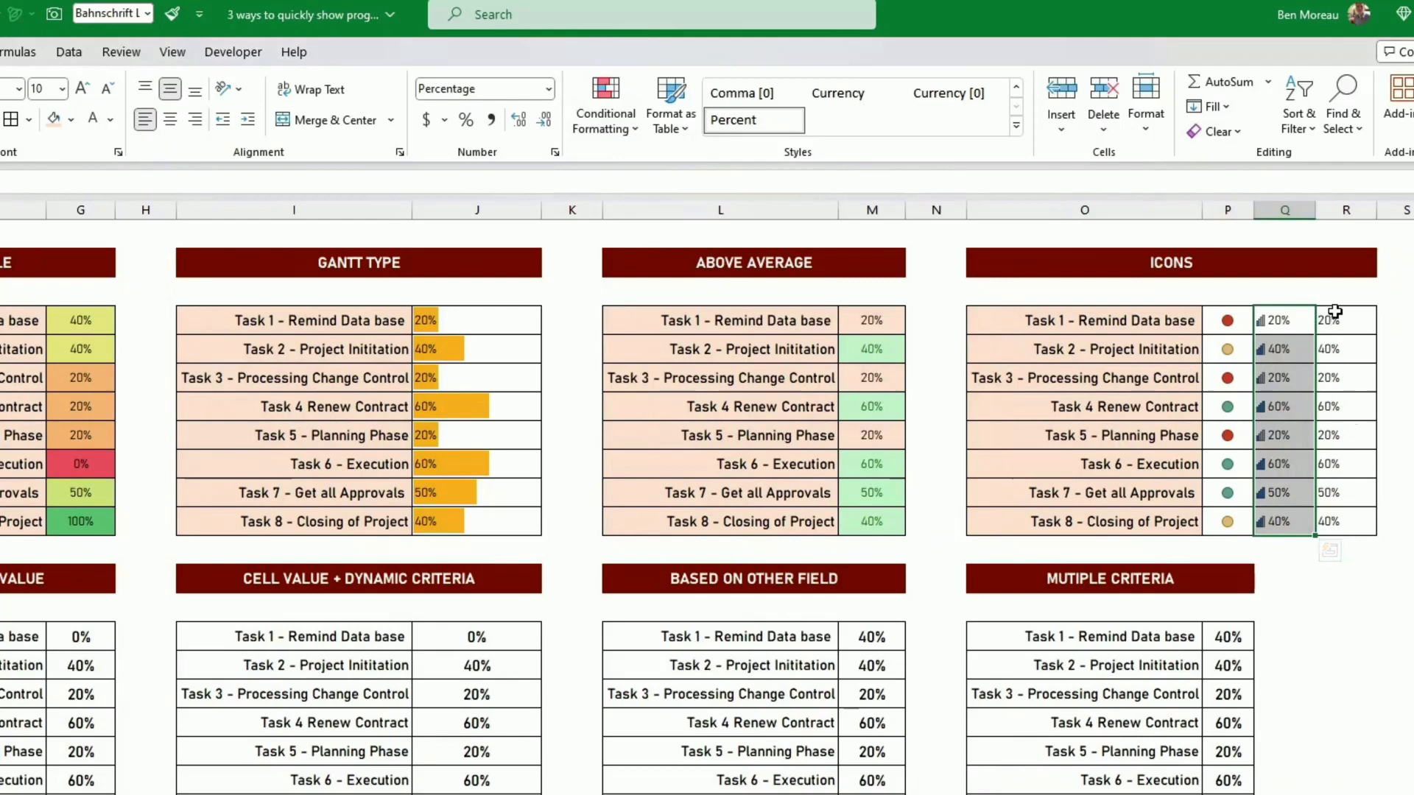
# - Apply the green, yellow and red flag icon set to R4:R11 and hide its percentages with a white font color
pyautogui.moveTo(1335, 320); pyautogui.dragTo(1345, 528)
pyautogui.click(605, 118)
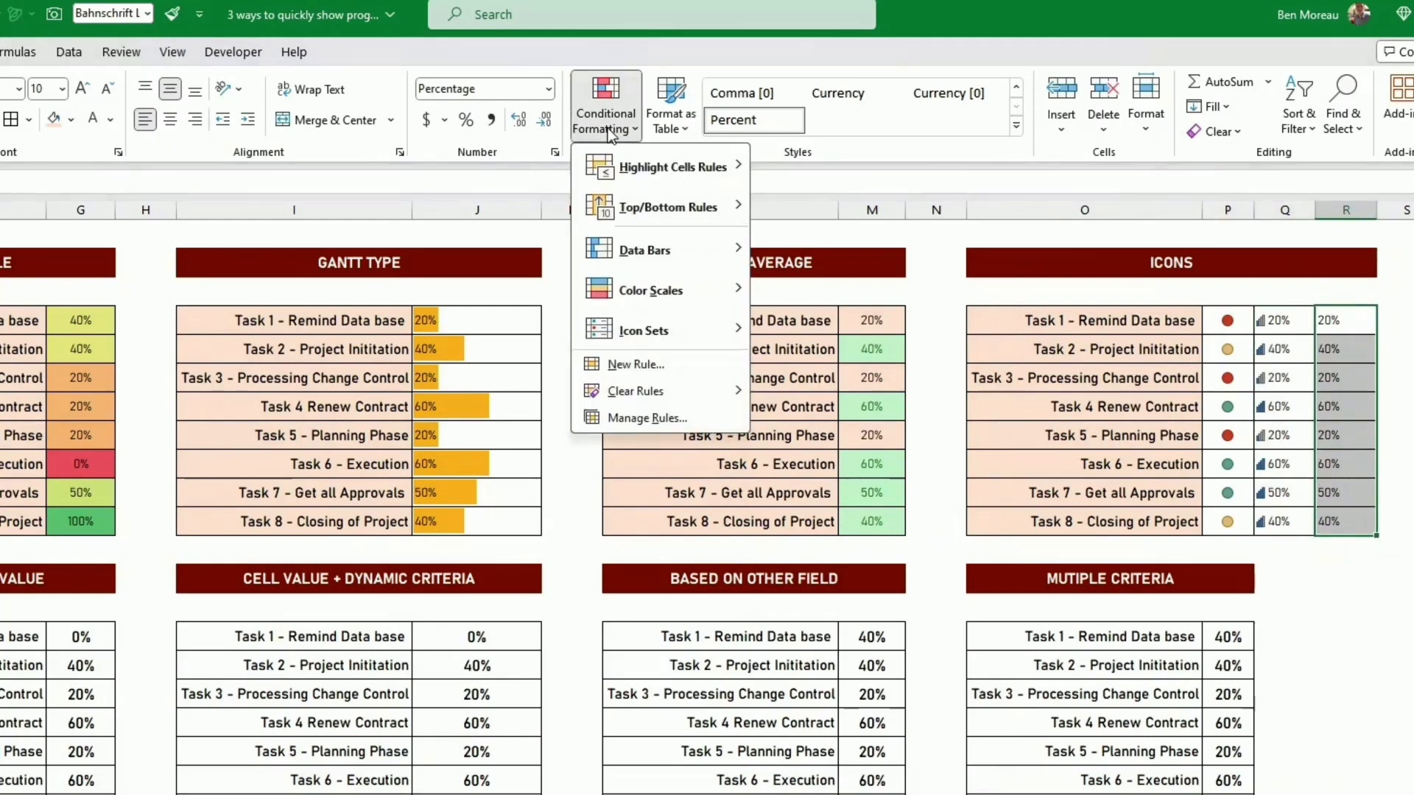
pyautogui.moveTo(642, 331)
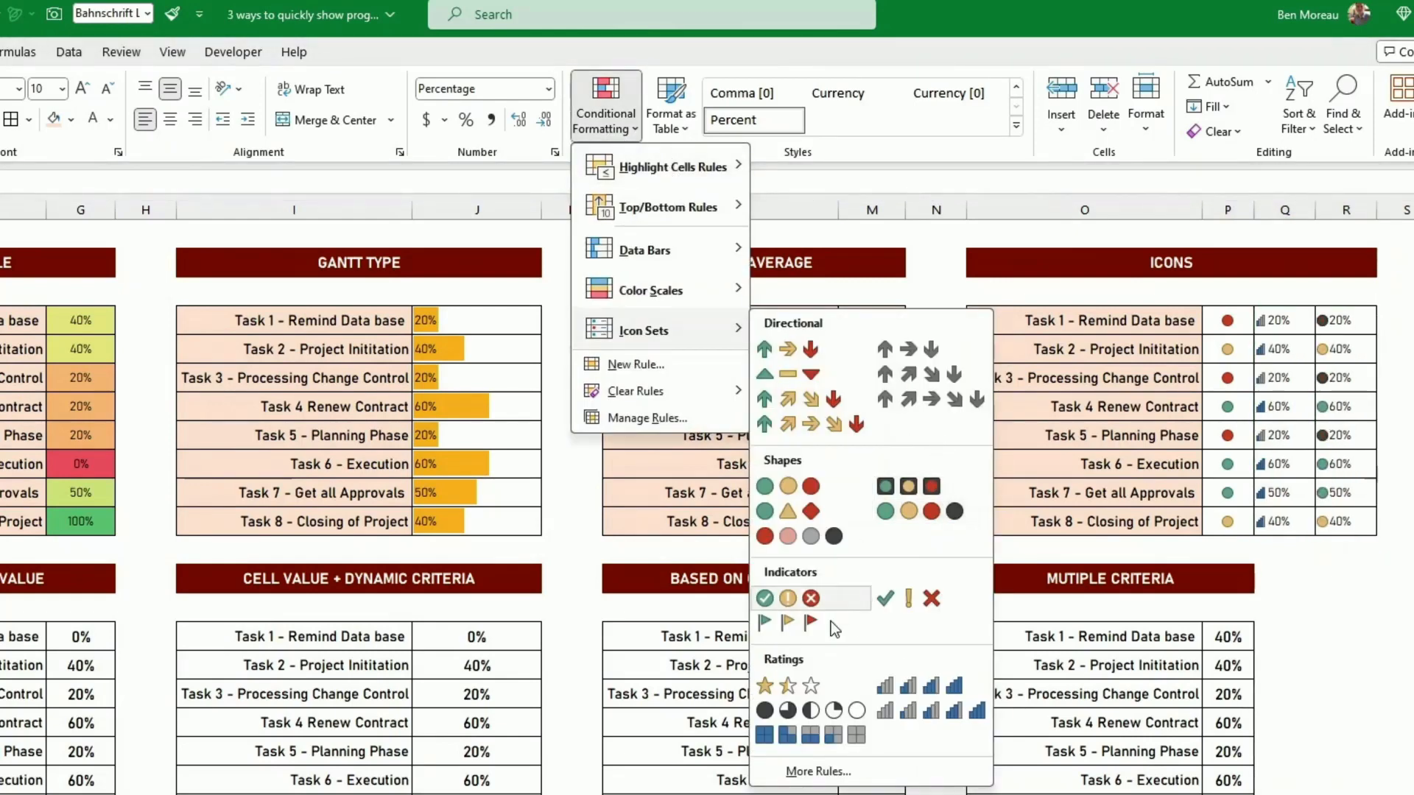
pyautogui.click(787, 622)
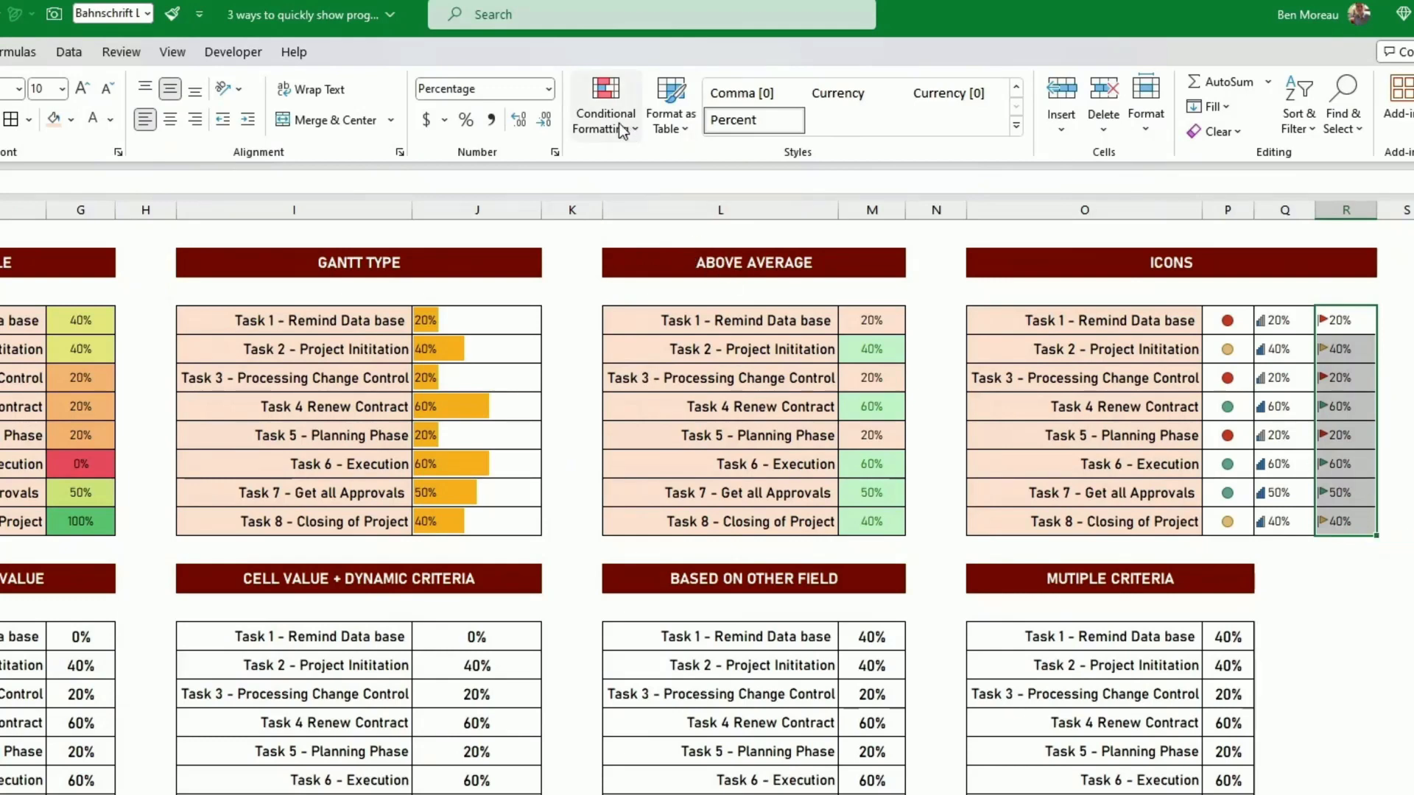
pyautogui.click(93, 119)
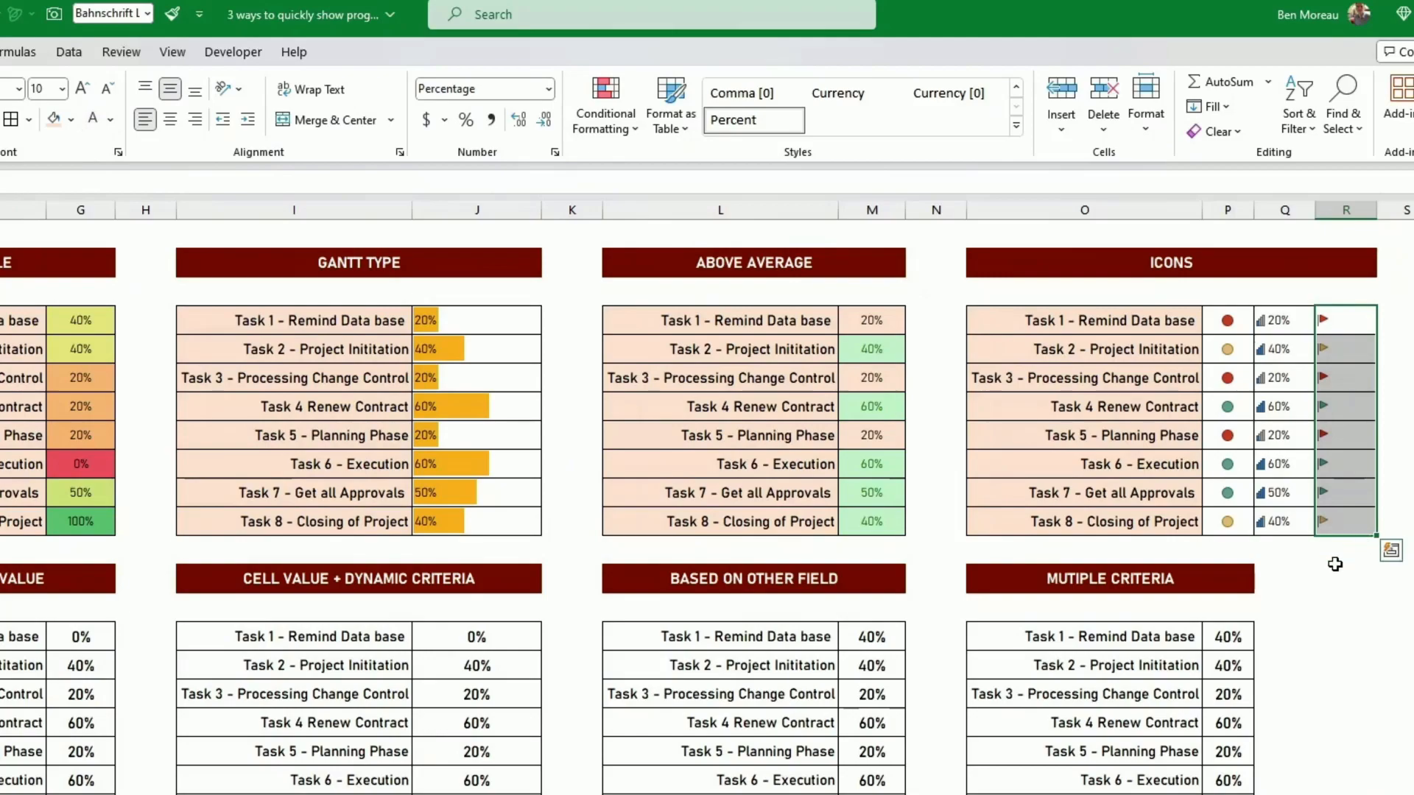
# - Create a cell-value rule for G15:G22 in the Based on Cell Value table that targets values greater than 0.5
pyautogui.click(1334, 565)
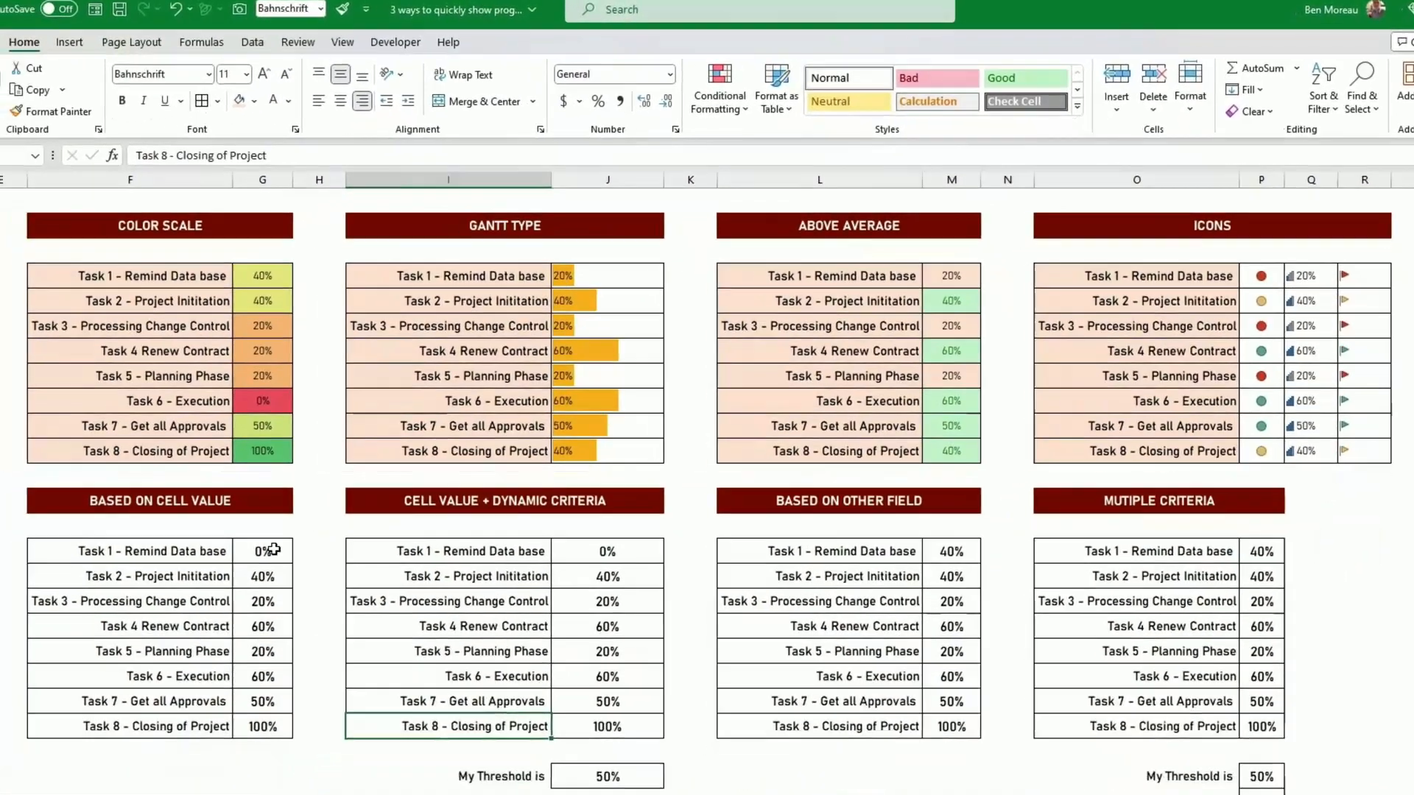
pyautogui.click(95, 634)
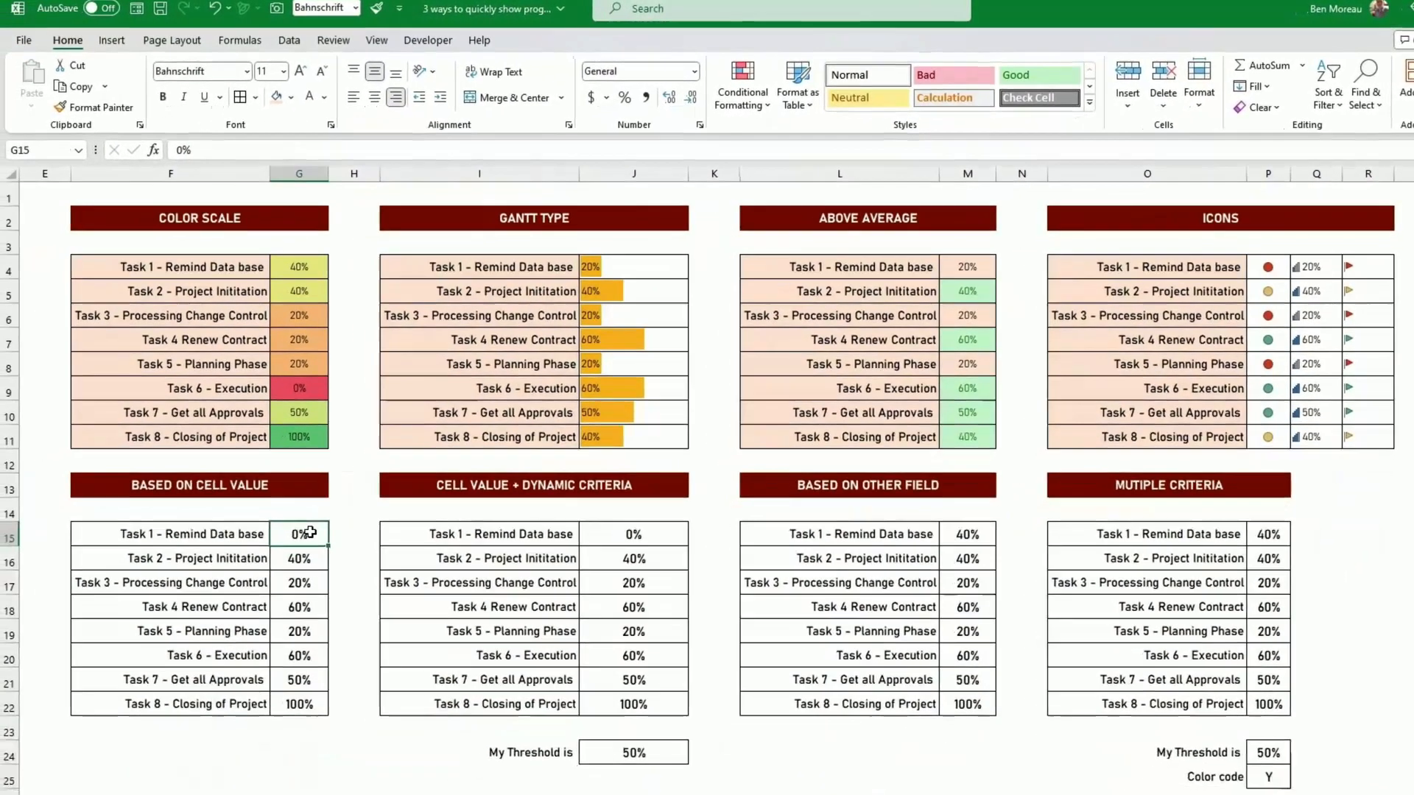
pyautogui.moveTo(311, 532); pyautogui.dragTo(299, 701)
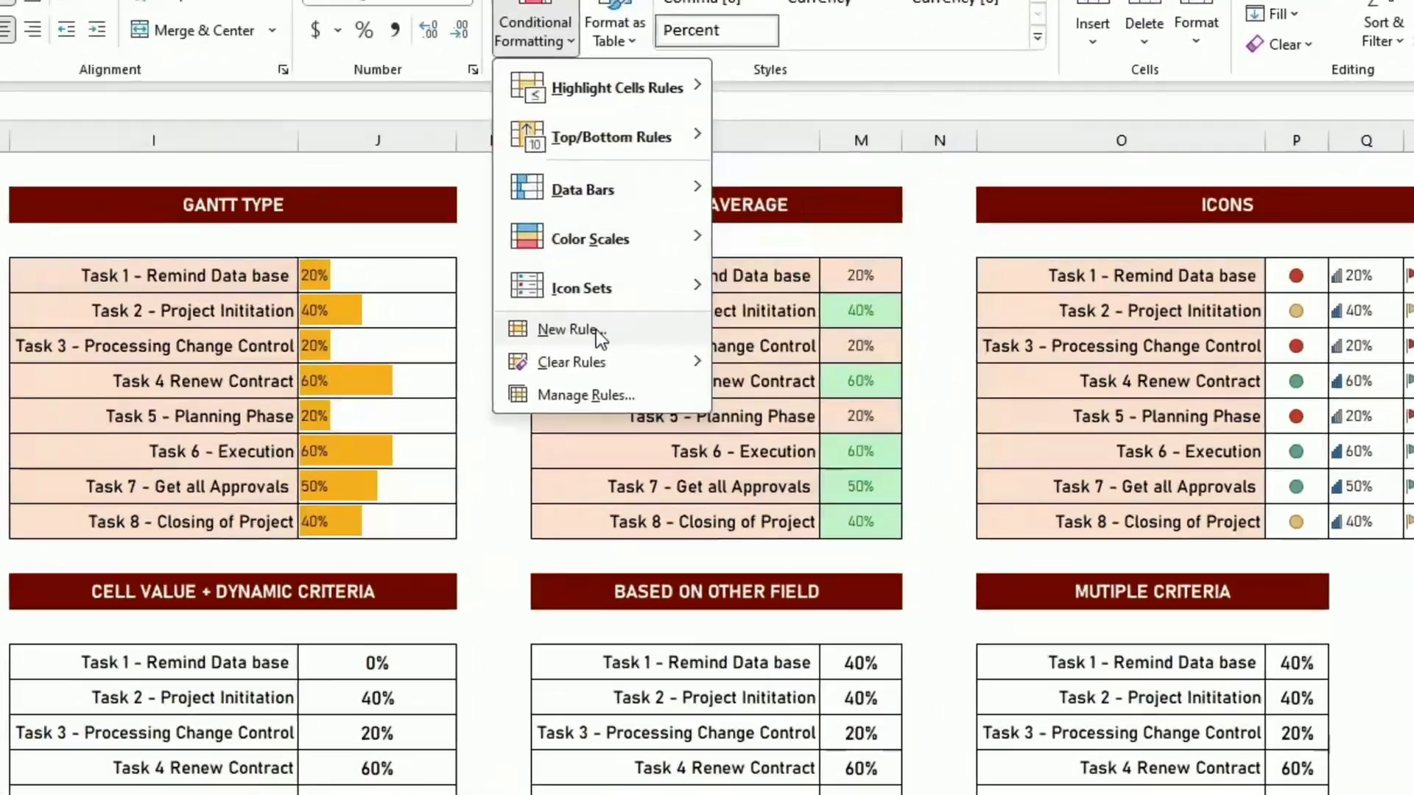
pyautogui.click(767, 303)
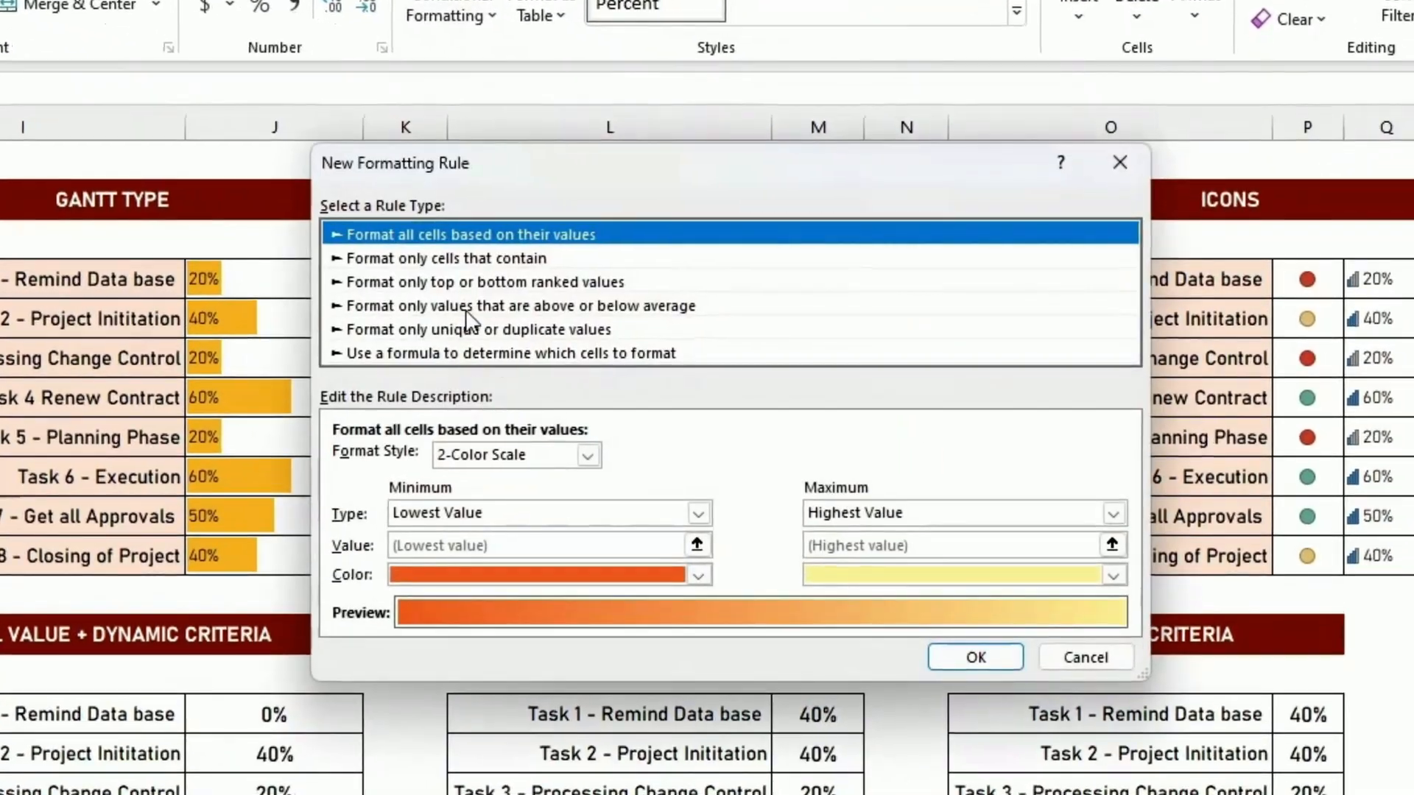
pyautogui.click(441, 260)
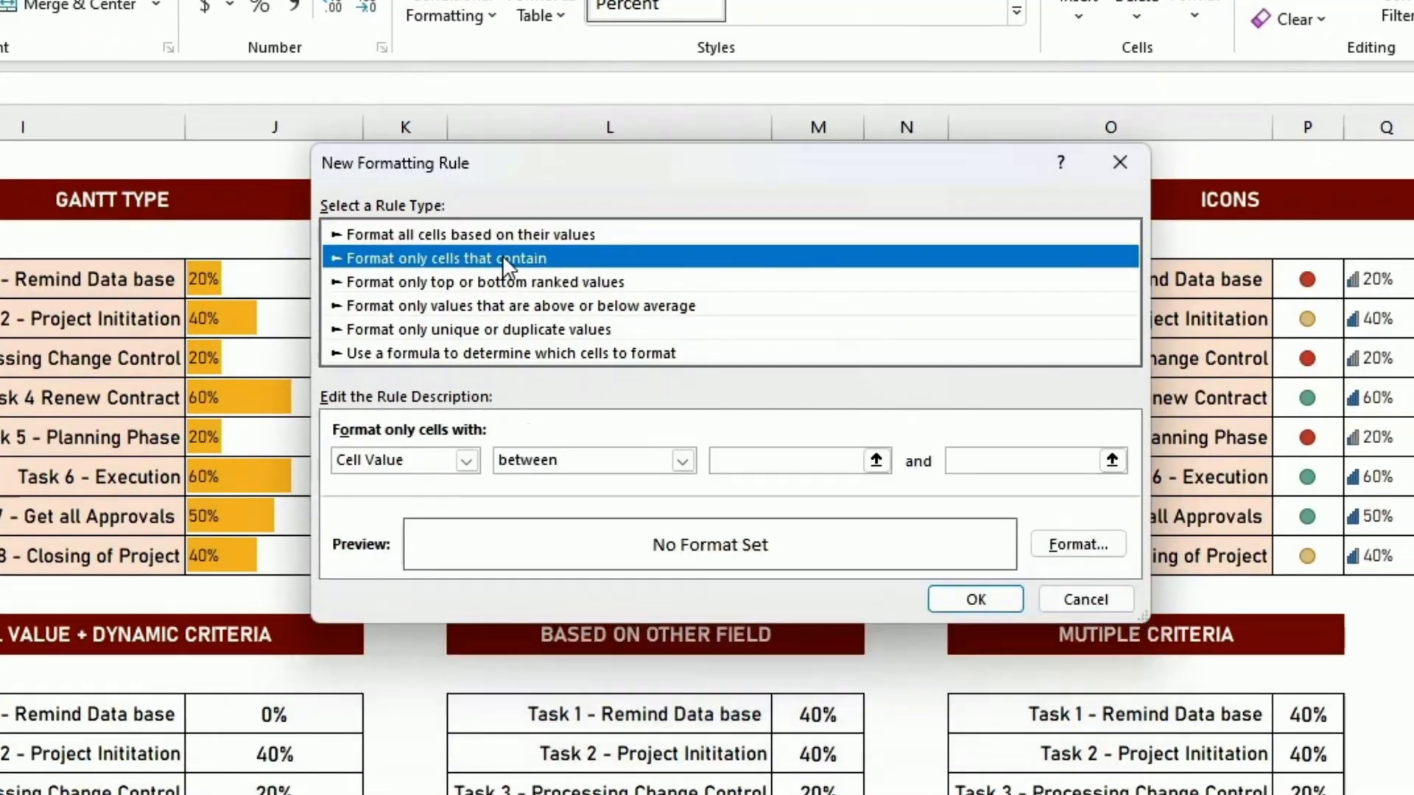
pyautogui.click(556, 463)
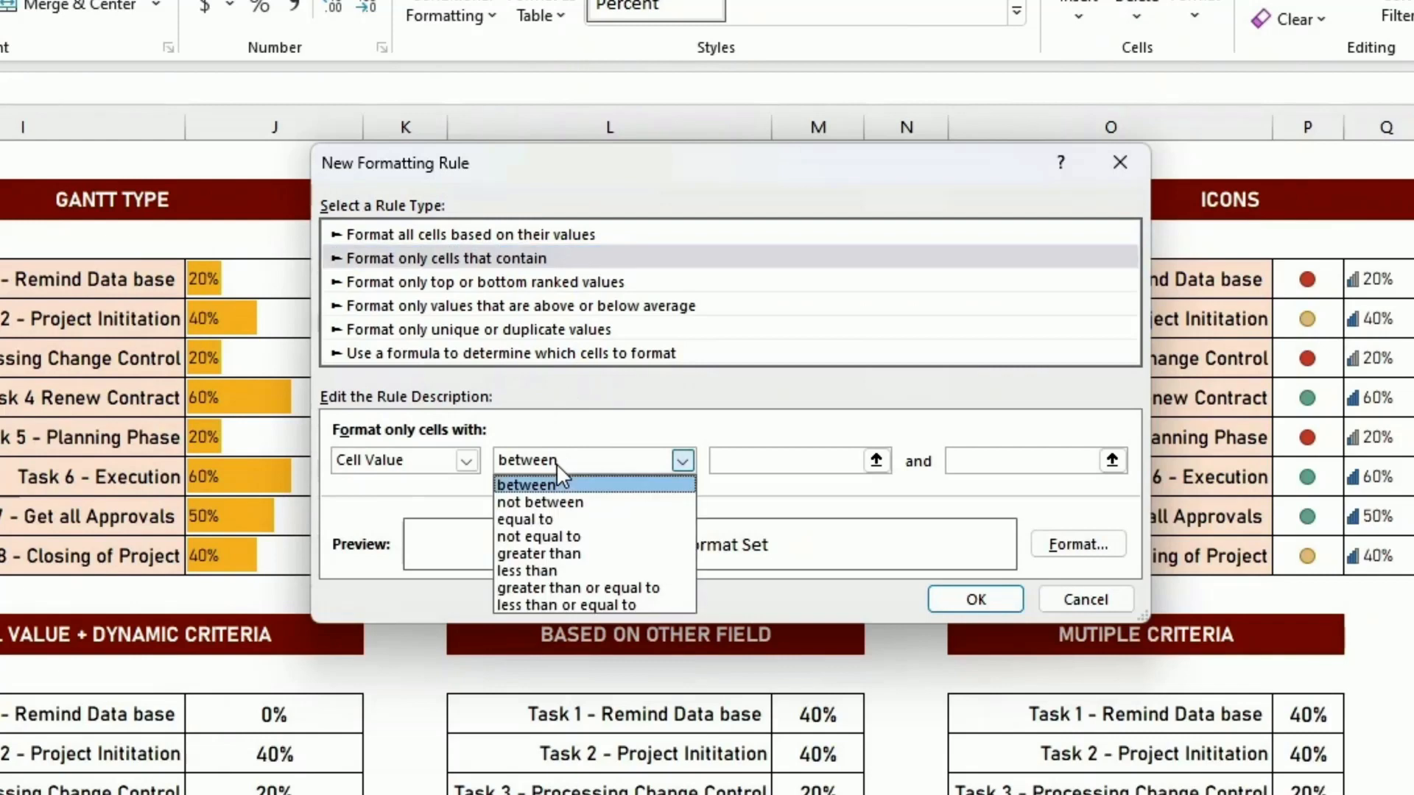
pyautogui.click(577, 553)
pyautogui.click(754, 461)
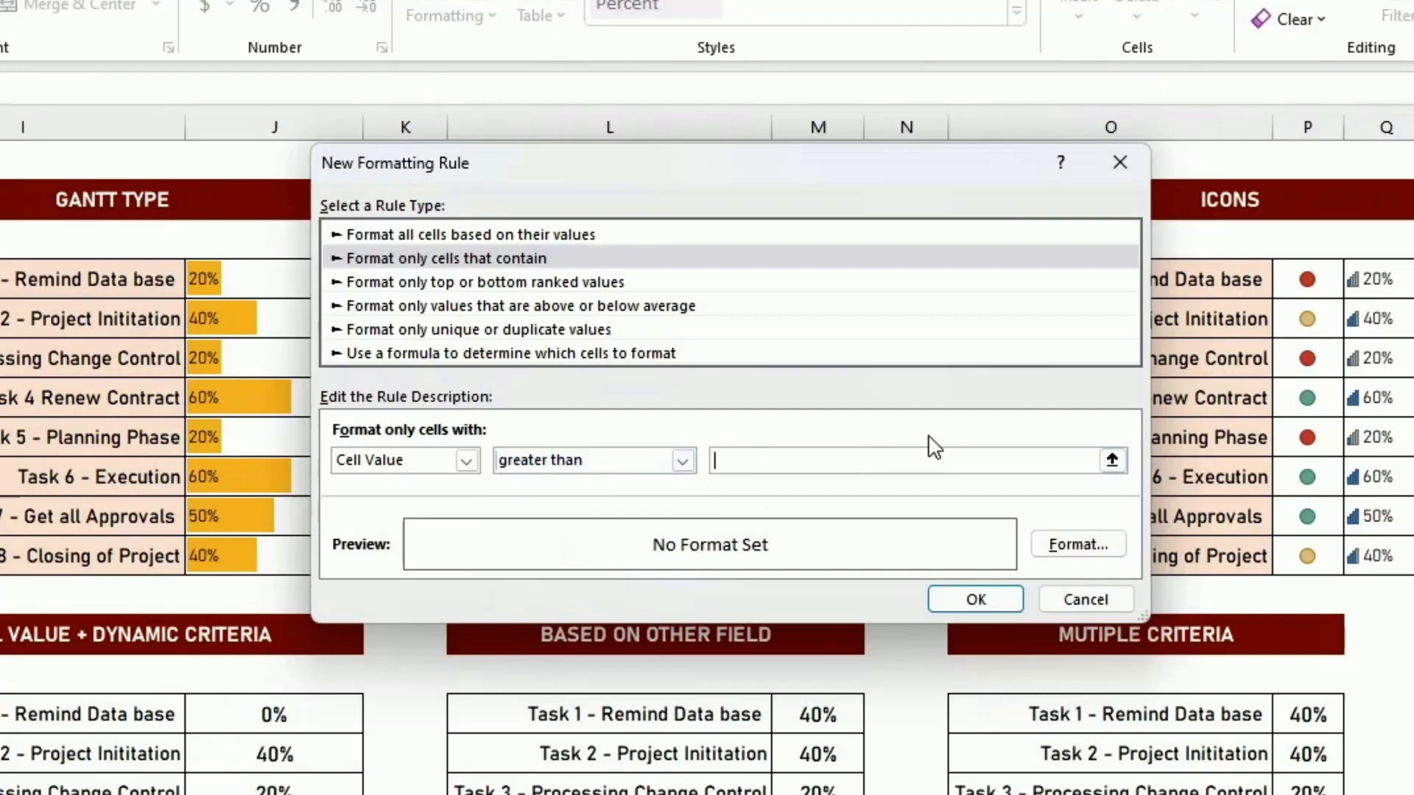
pyautogui.write('0.5')
# - Give the rule a light green fill and apply it to G15:G22
pyautogui.click(1108, 544)
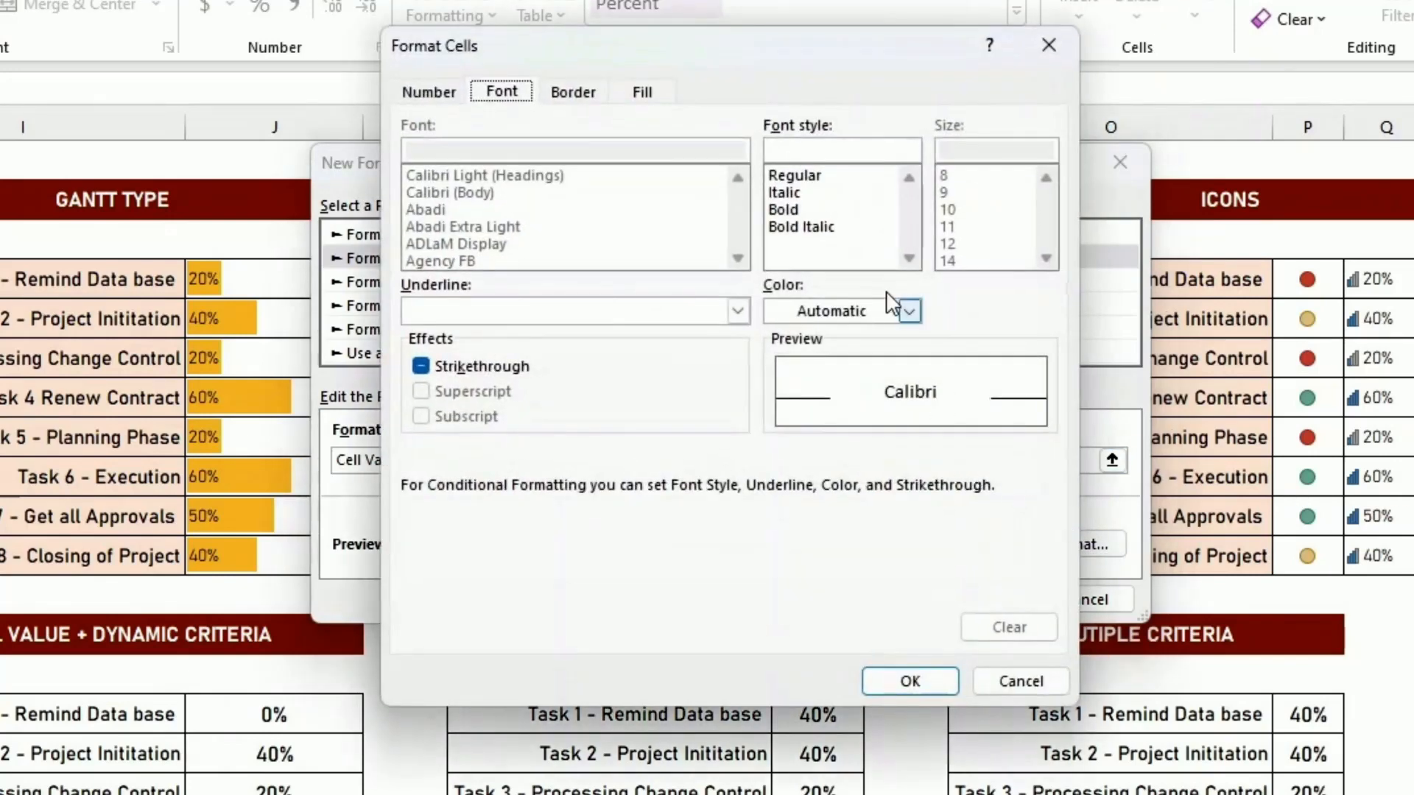
pyautogui.click(644, 93)
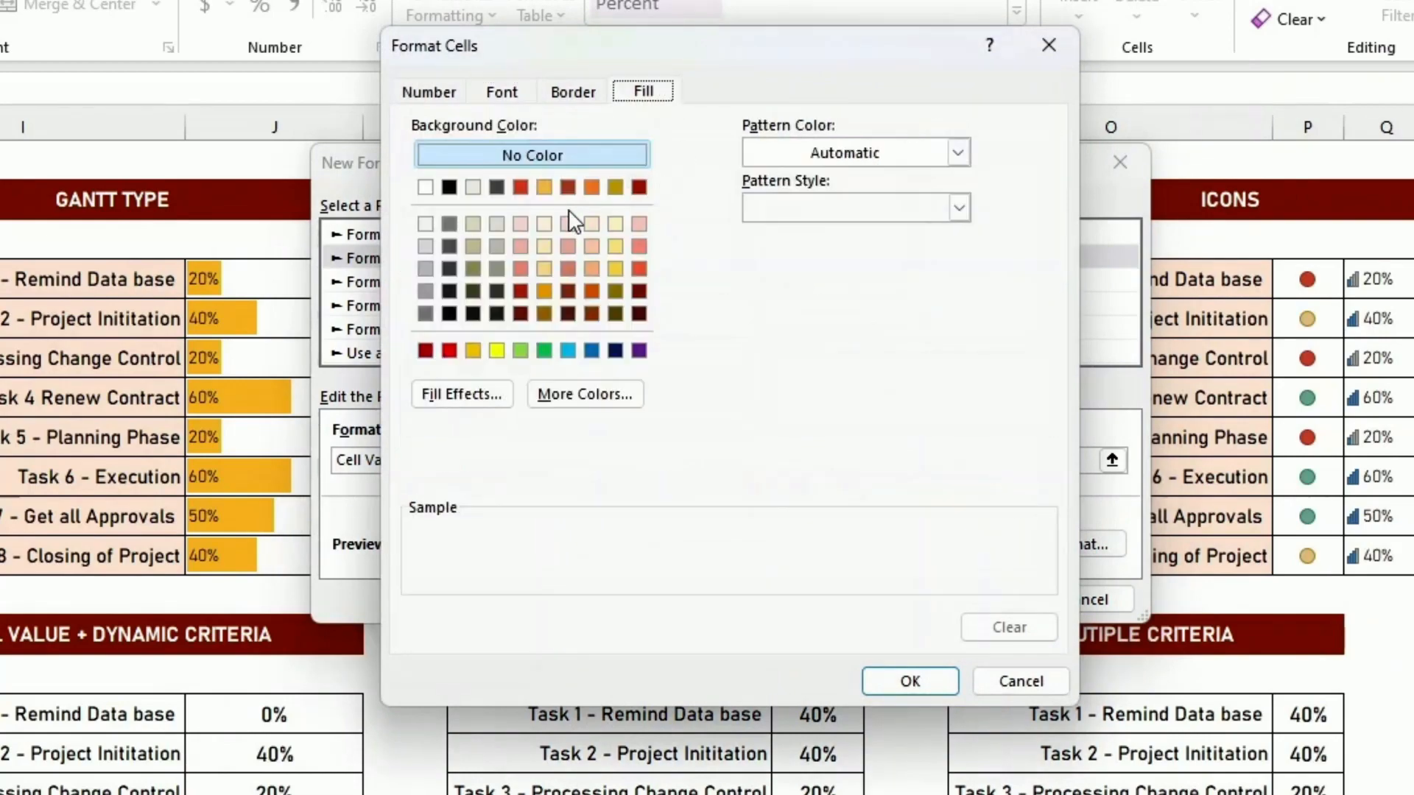
pyautogui.click(520, 351)
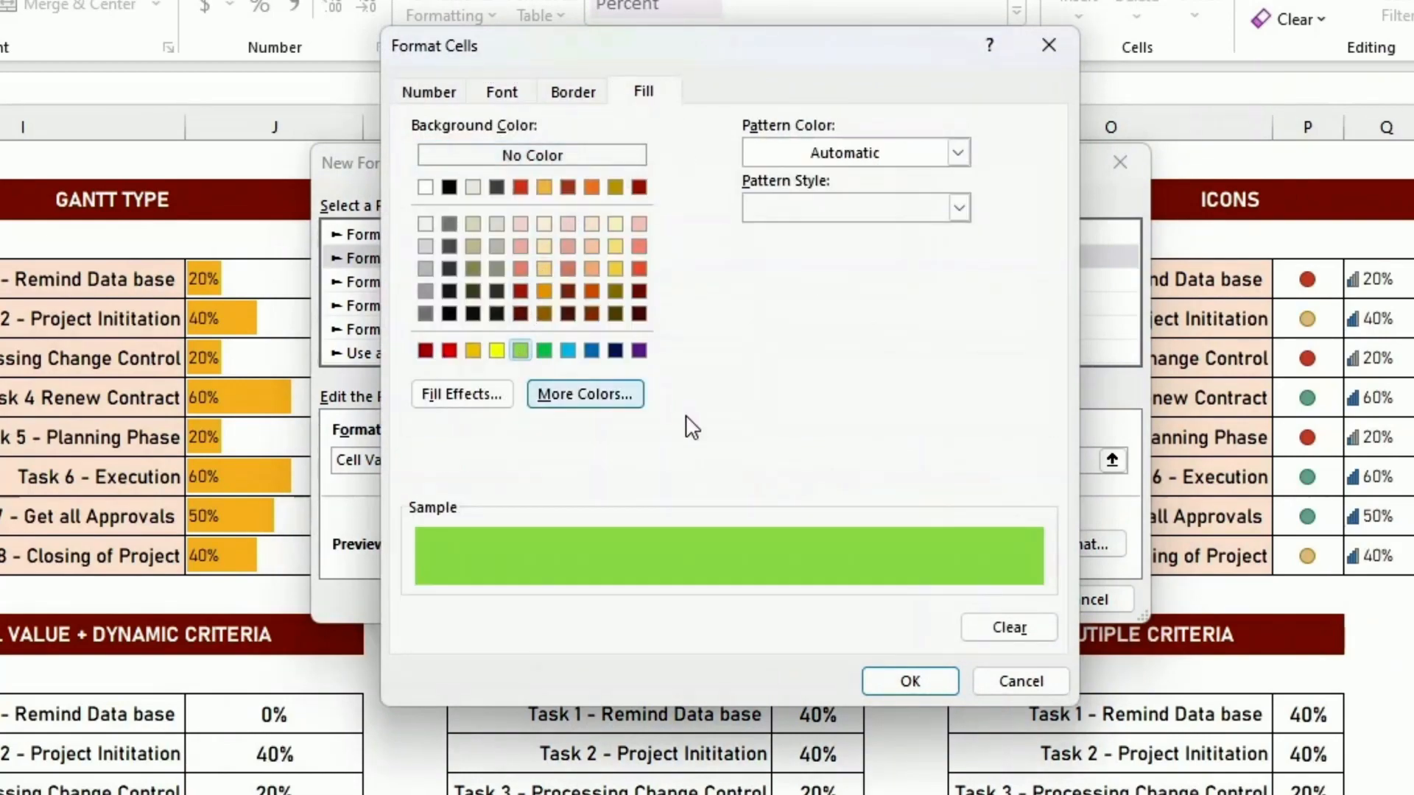
pyautogui.click(892, 681)
pyautogui.click(979, 597)
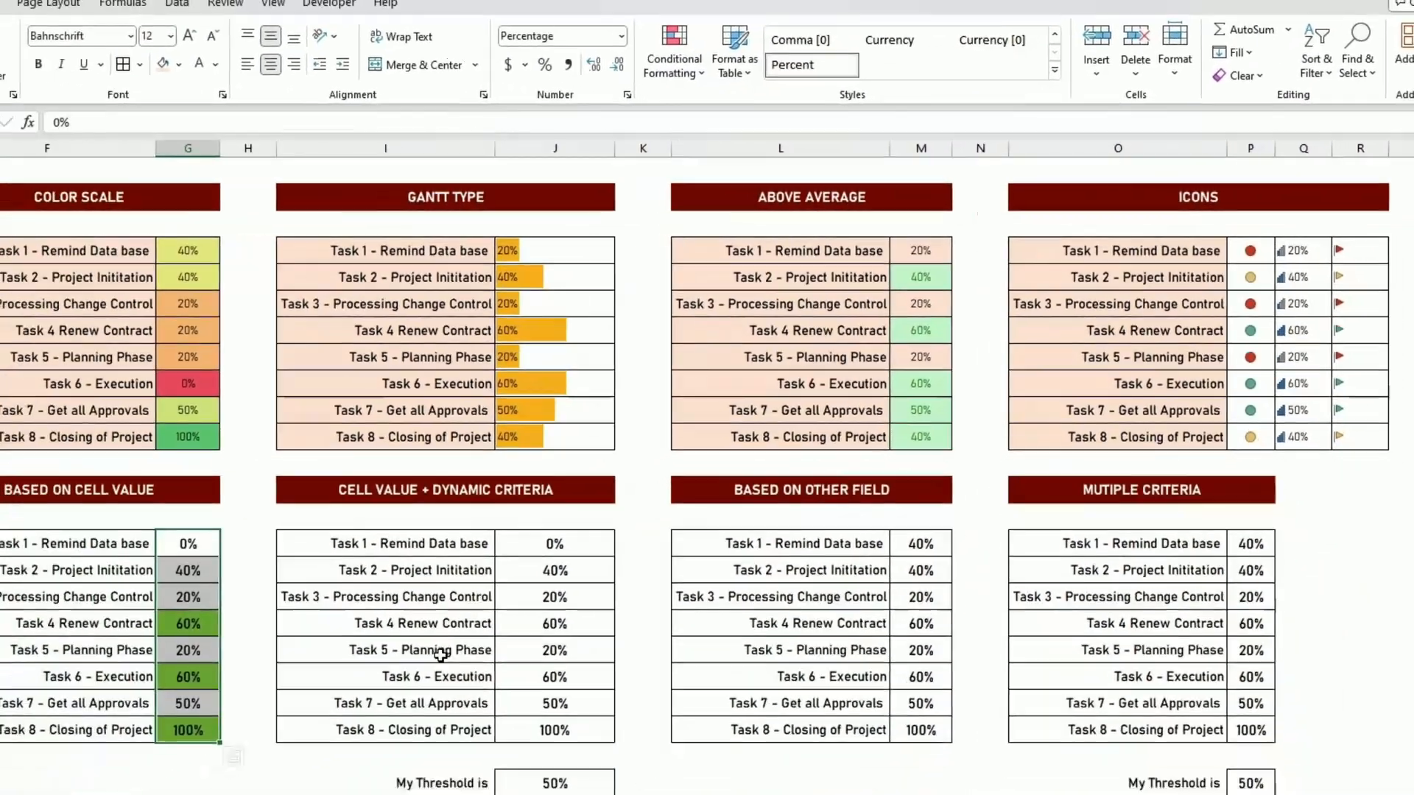
pyautogui.click(440, 655)
pyautogui.moveTo(187, 542); pyautogui.dragTo(188, 730)
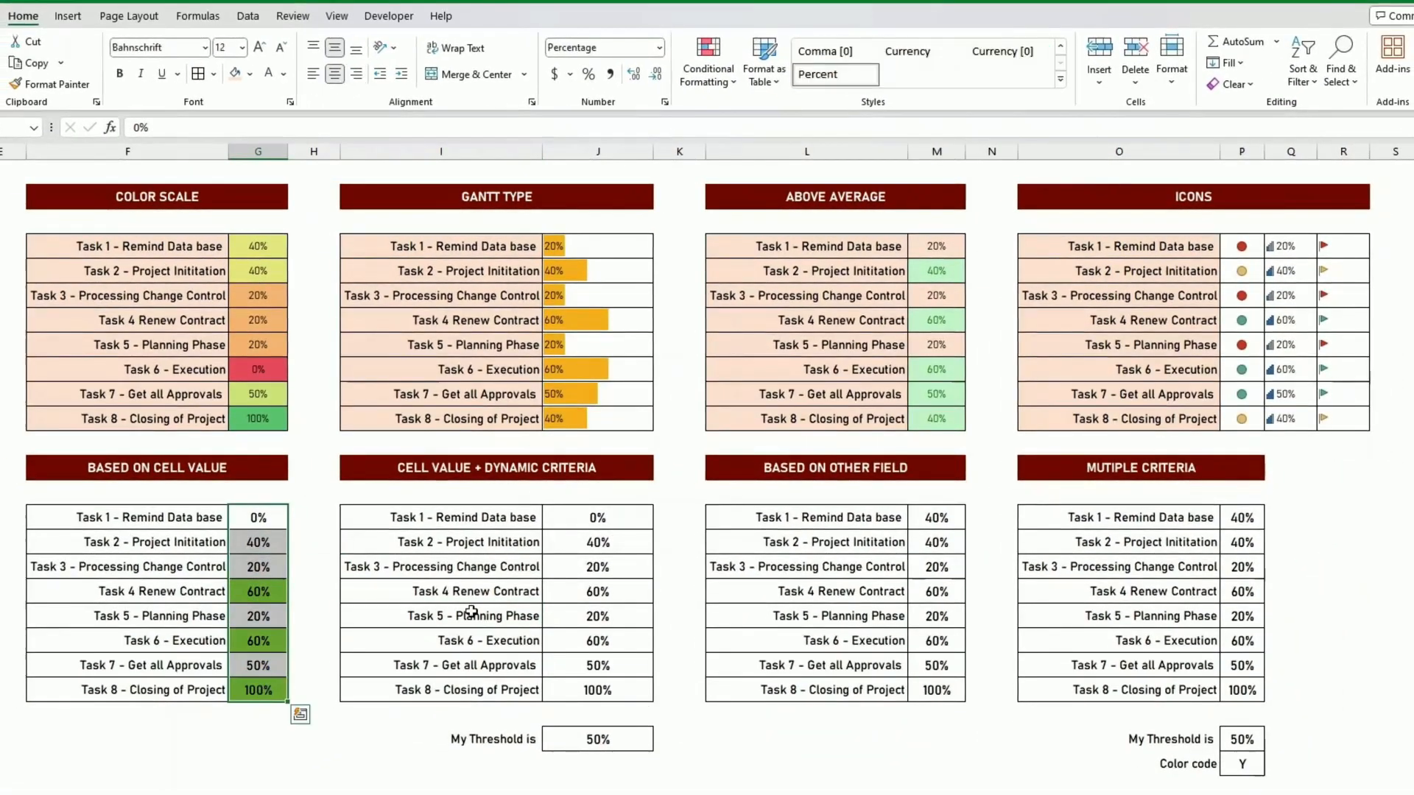
pyautogui.click(991, 517)
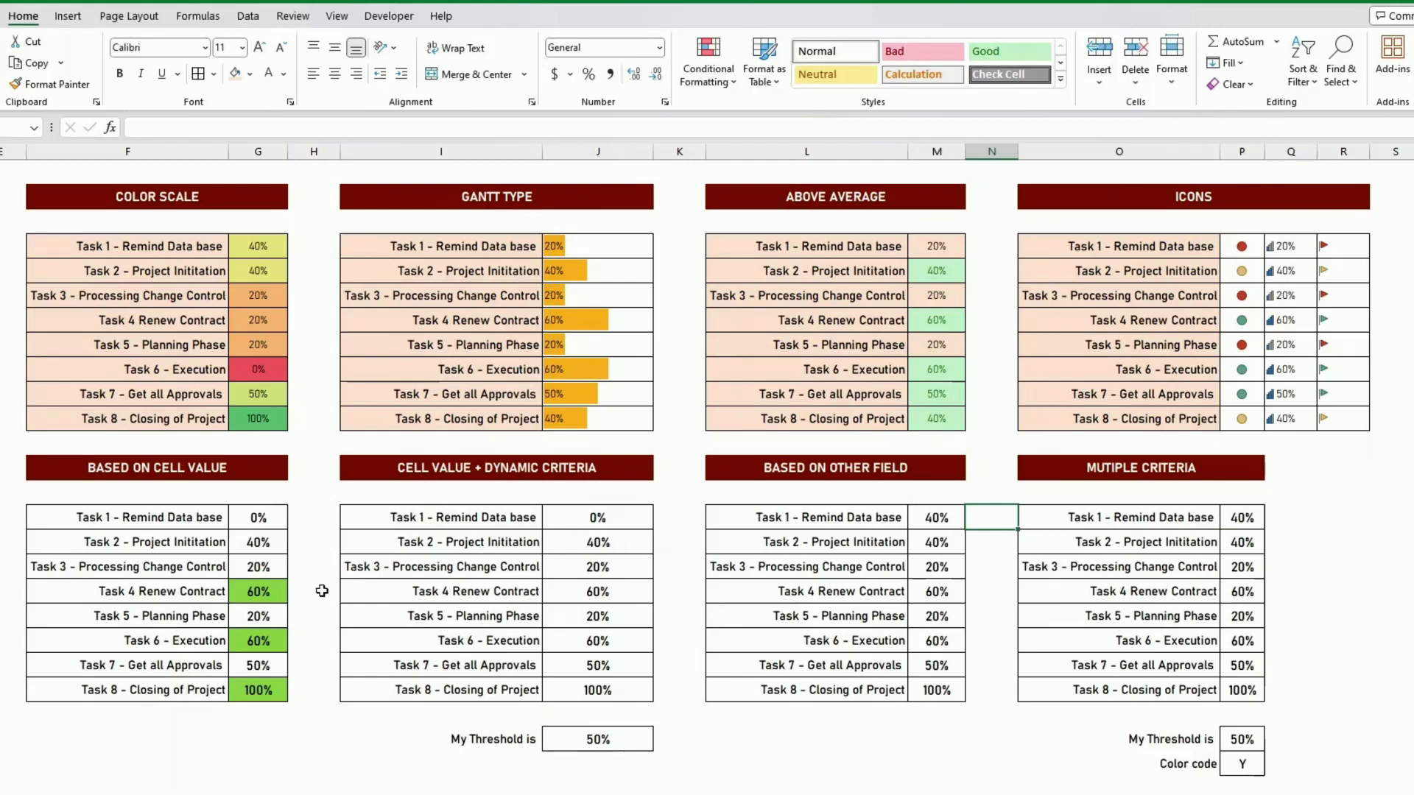
pyautogui.moveTo(256, 518); pyautogui.dragTo(265, 662)
pyautogui.click(602, 743)
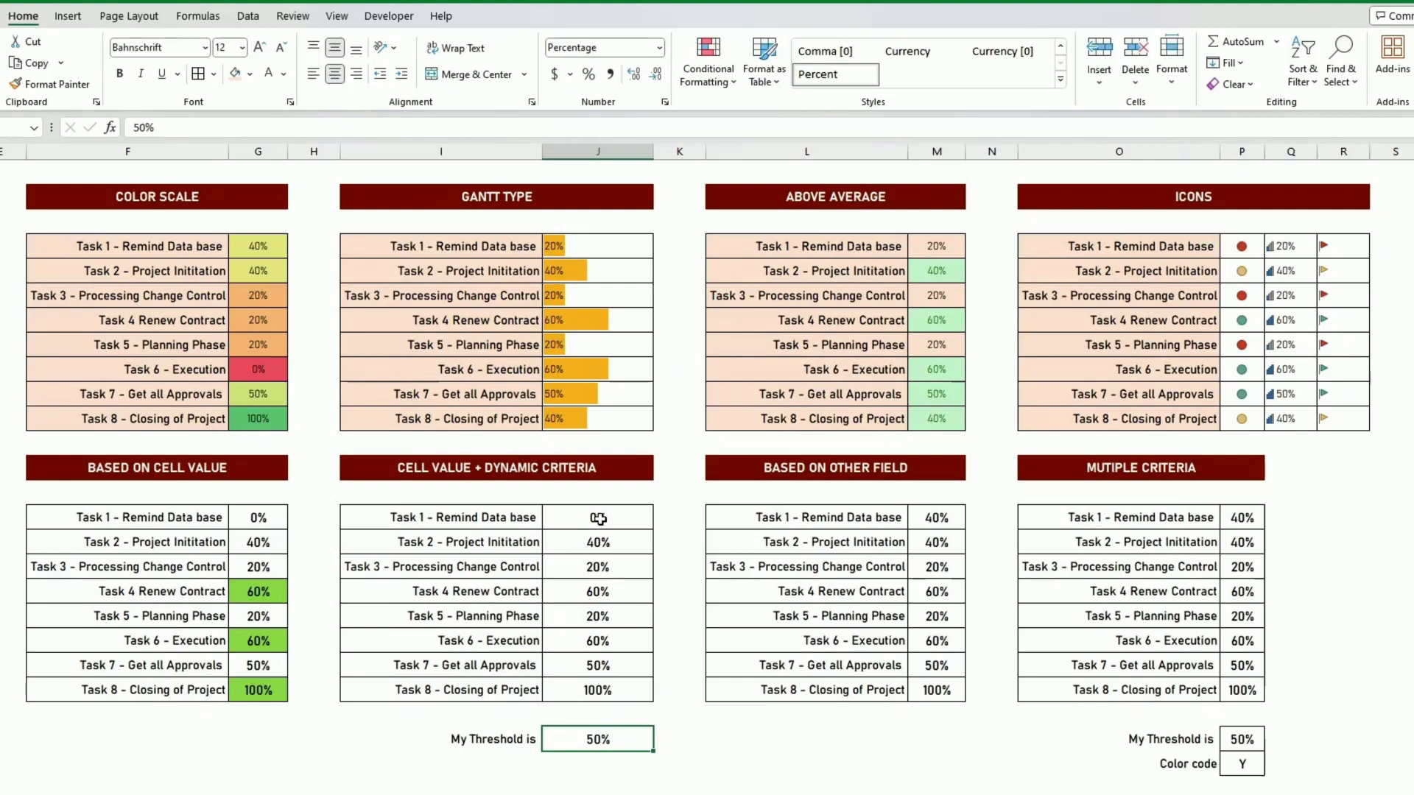
# - Create a cell-value rule for J15:J22 that targets values greater than the threshold cell, =$J$24
pyautogui.moveTo(597, 519); pyautogui.dragTo(610, 686)
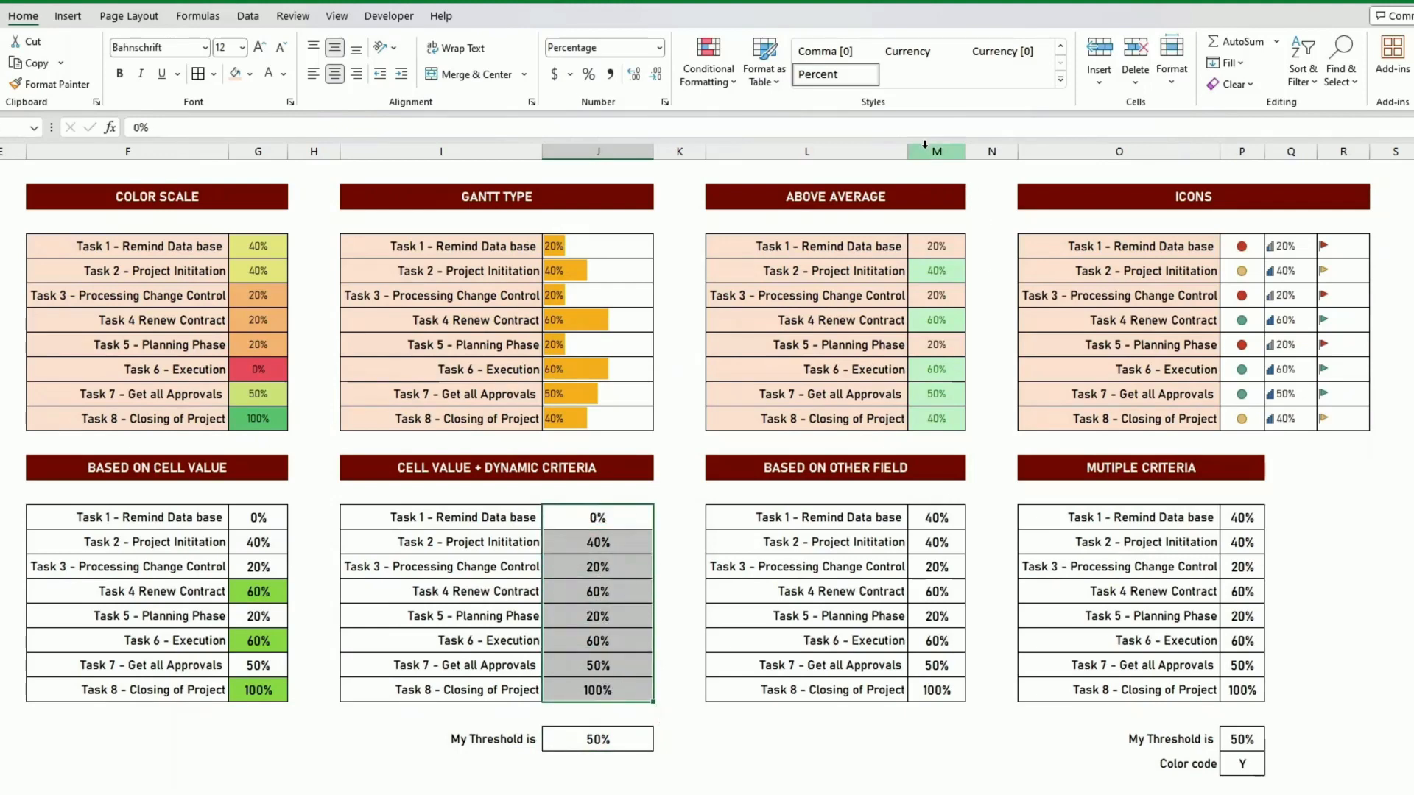
pyautogui.click(708, 60)
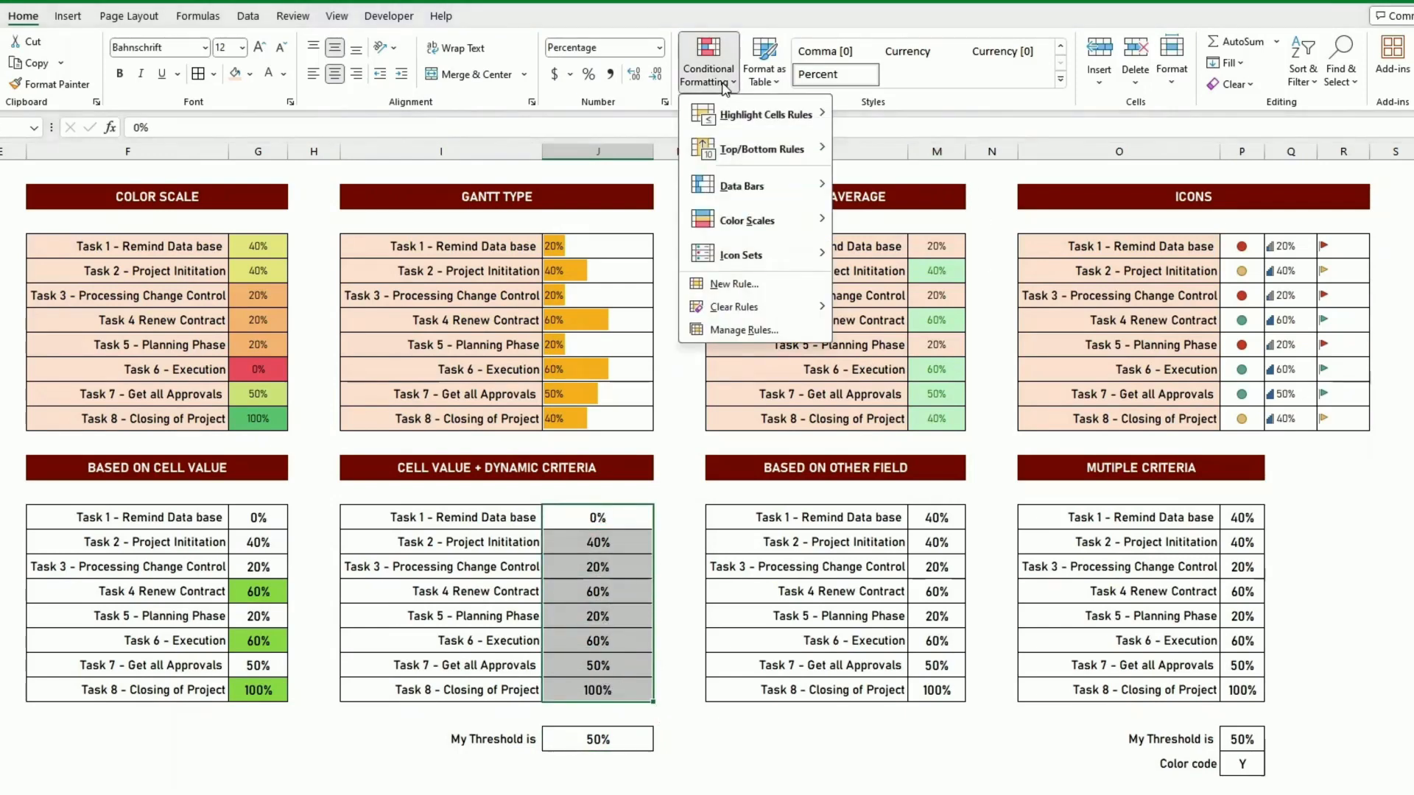
pyautogui.click(734, 283)
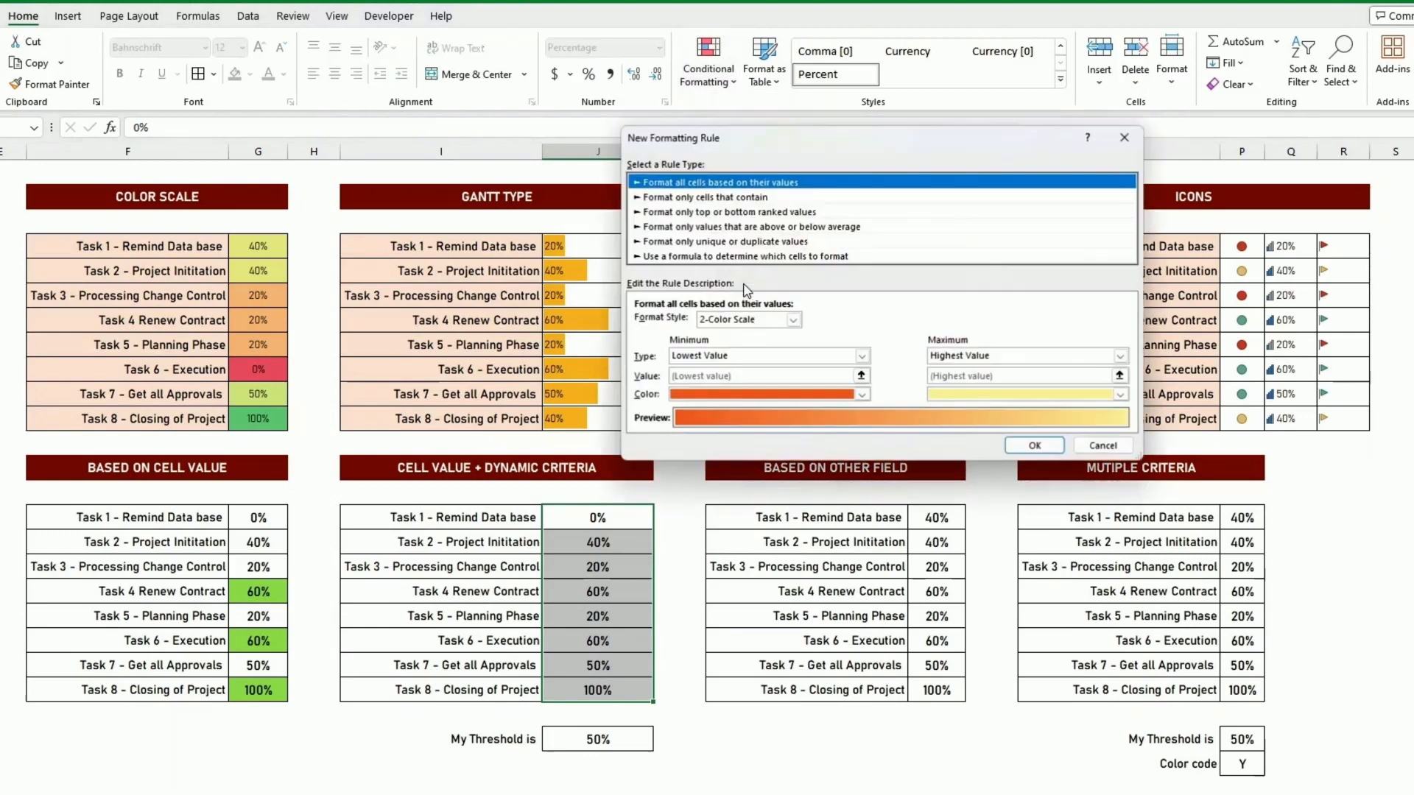
pyautogui.click(705, 199)
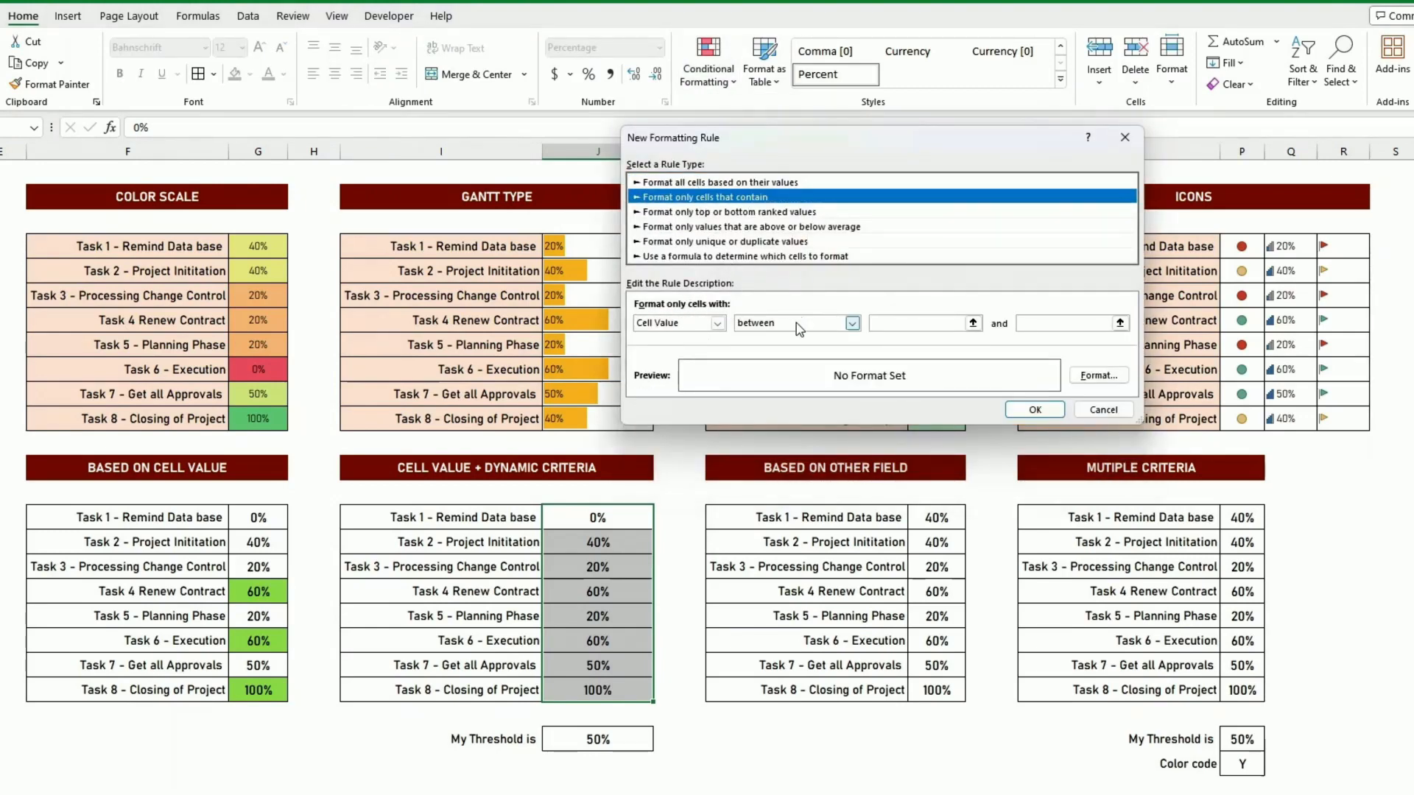
pyautogui.click(852, 323)
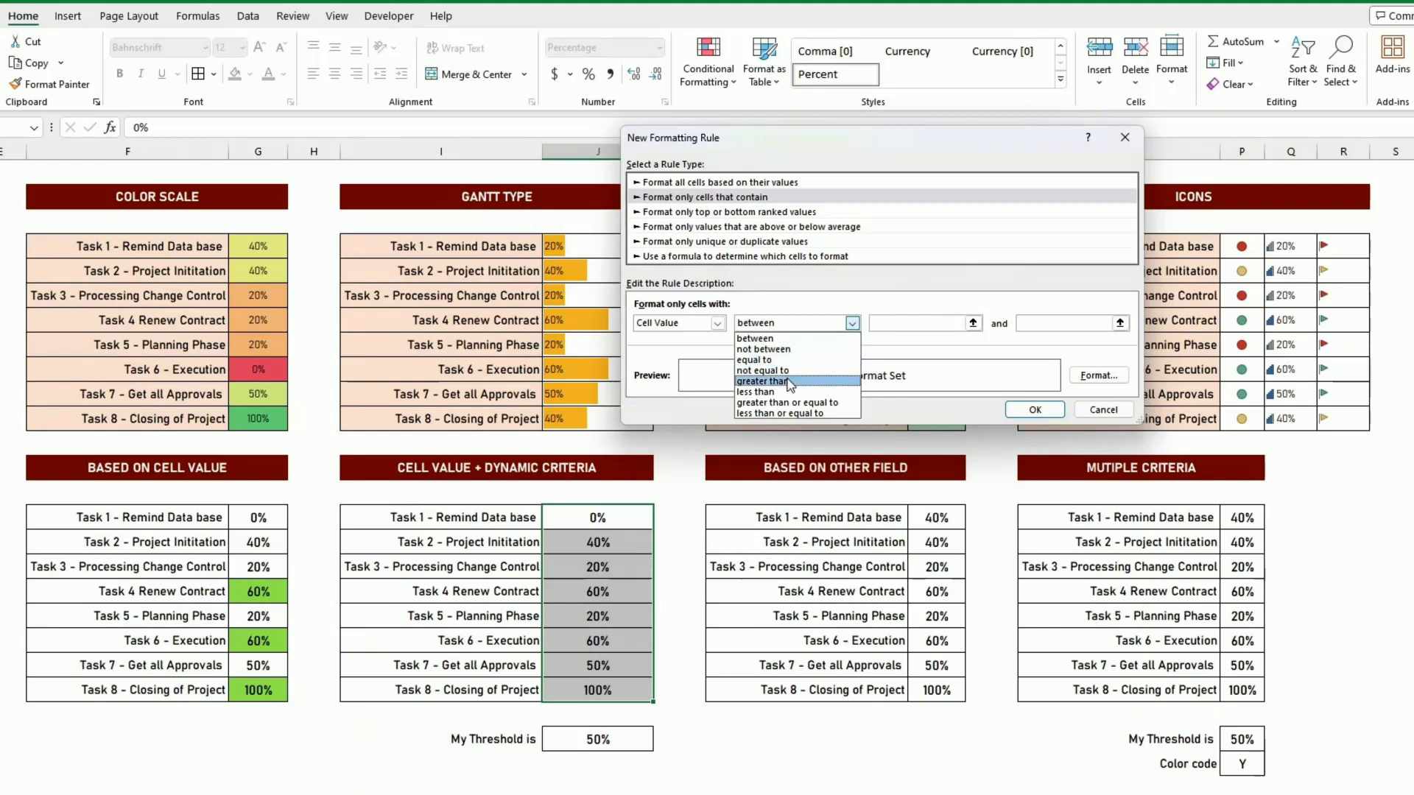
pyautogui.click(762, 381)
pyautogui.click(901, 321)
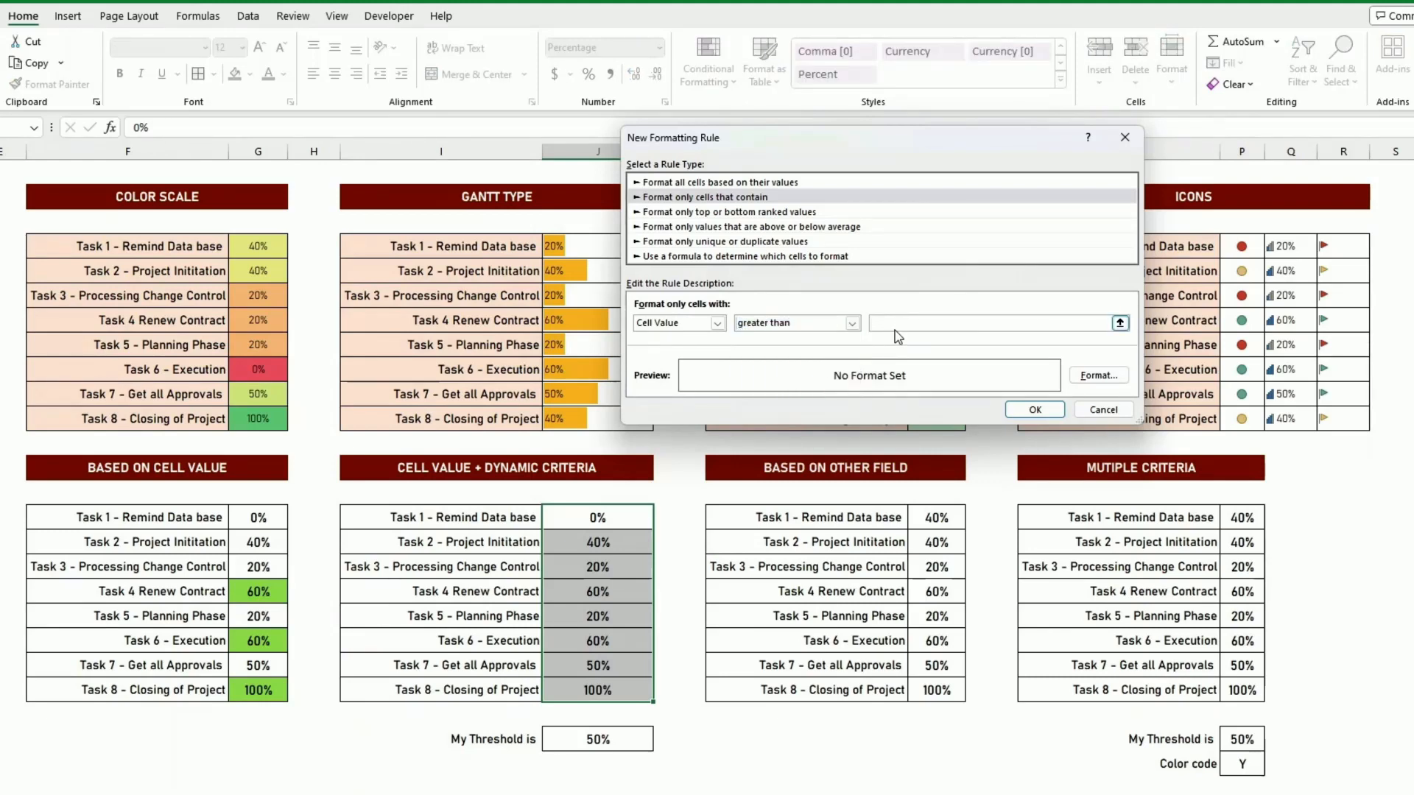
pyautogui.click(604, 739)
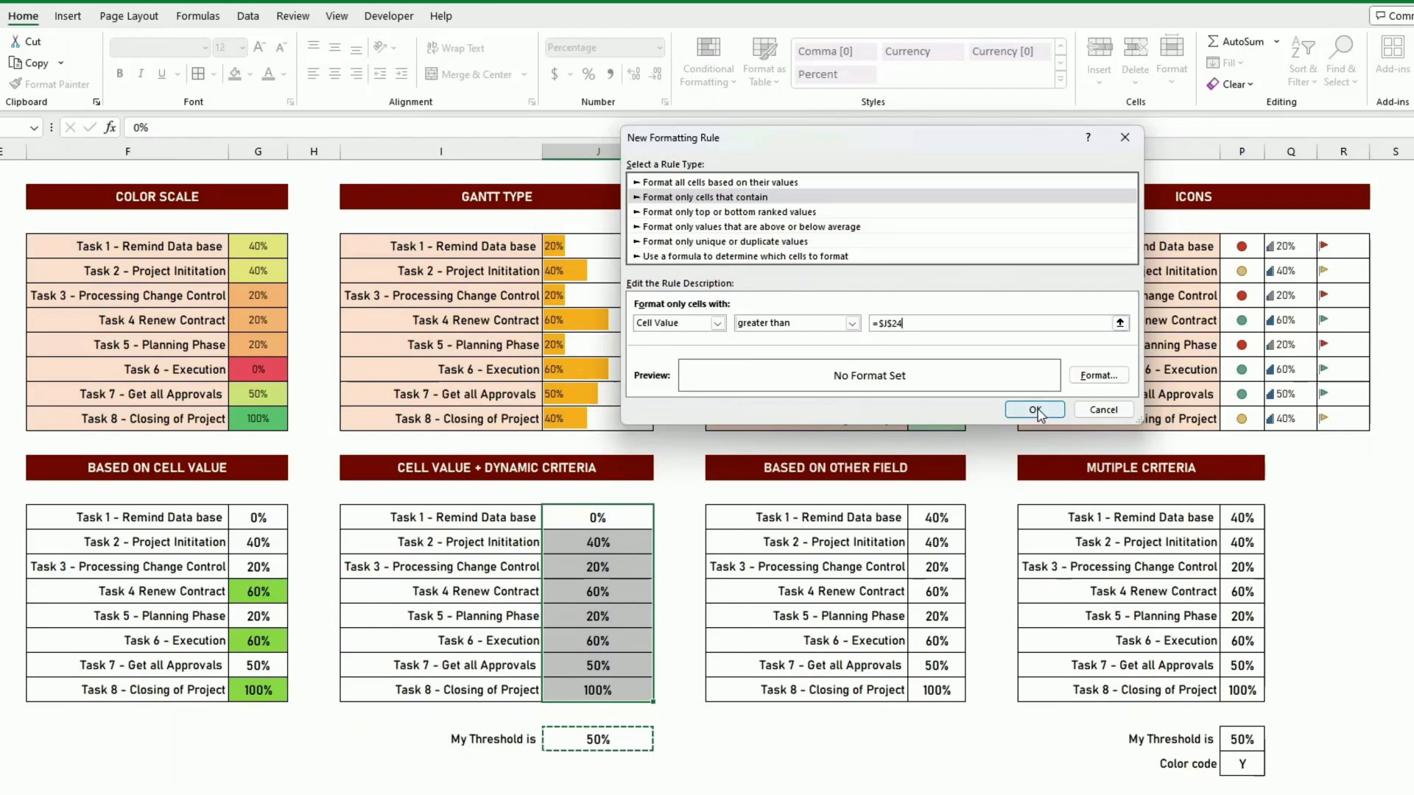
# - Give the threshold rule a light green fill and apply it to J15:J22
pyautogui.click(1097, 376)
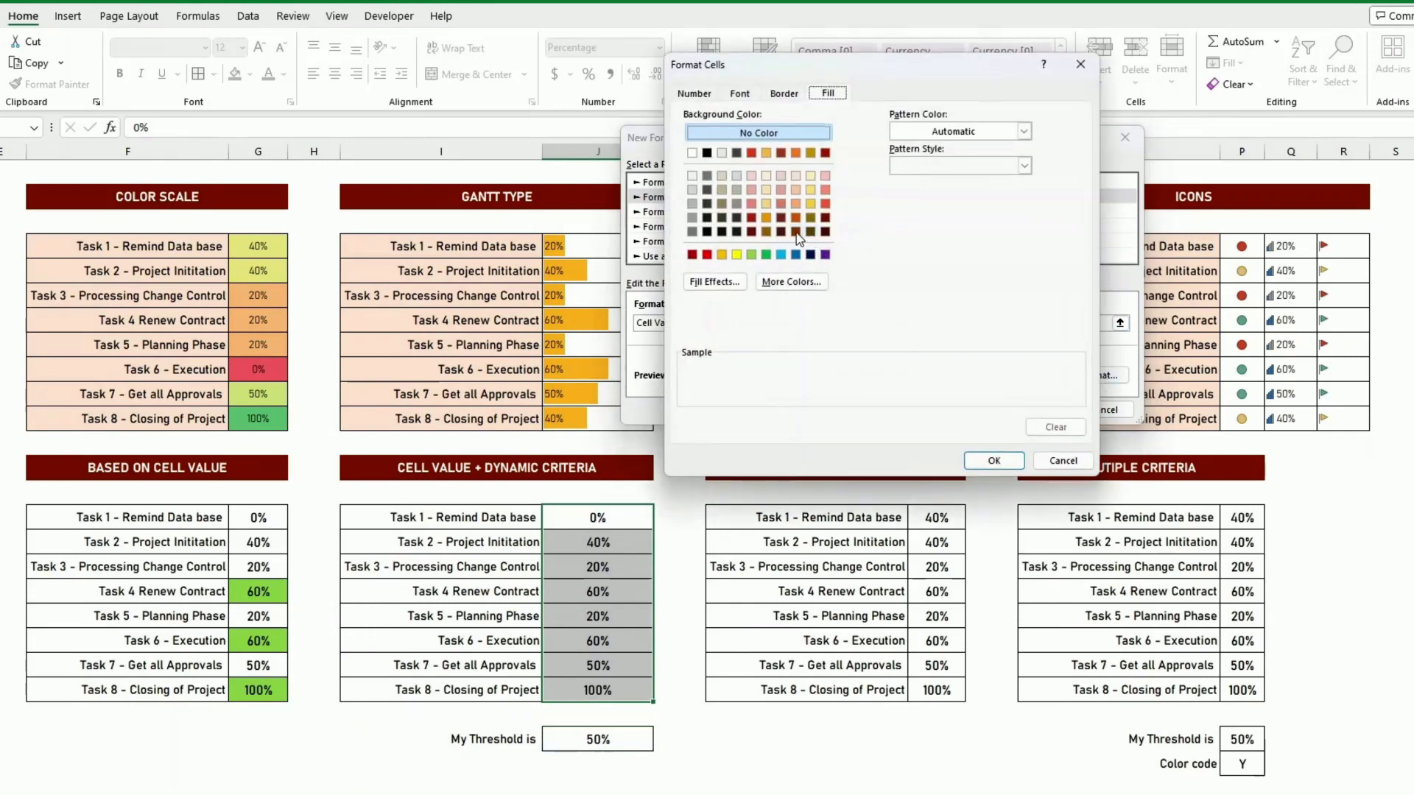
pyautogui.click(752, 255)
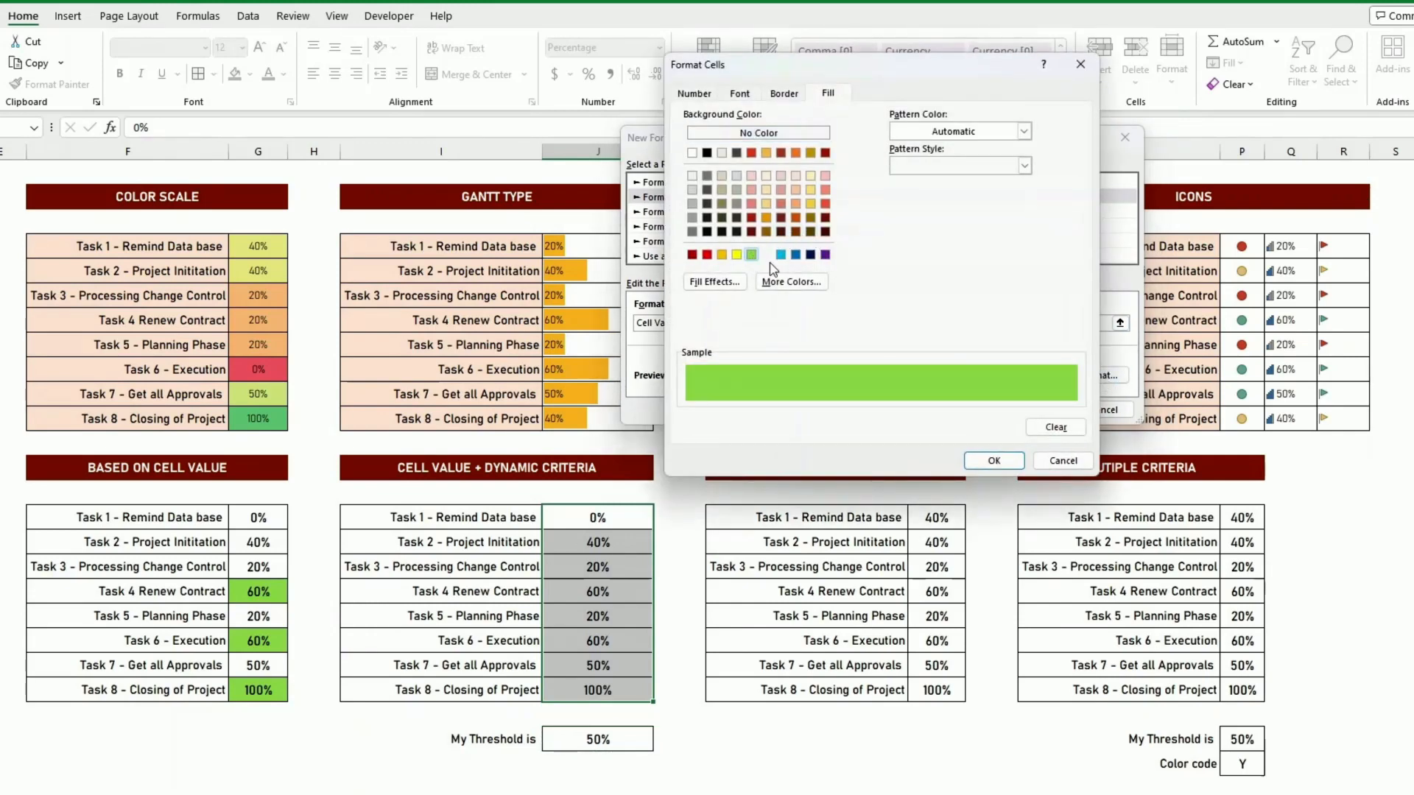
pyautogui.click(991, 461)
pyautogui.click(1034, 409)
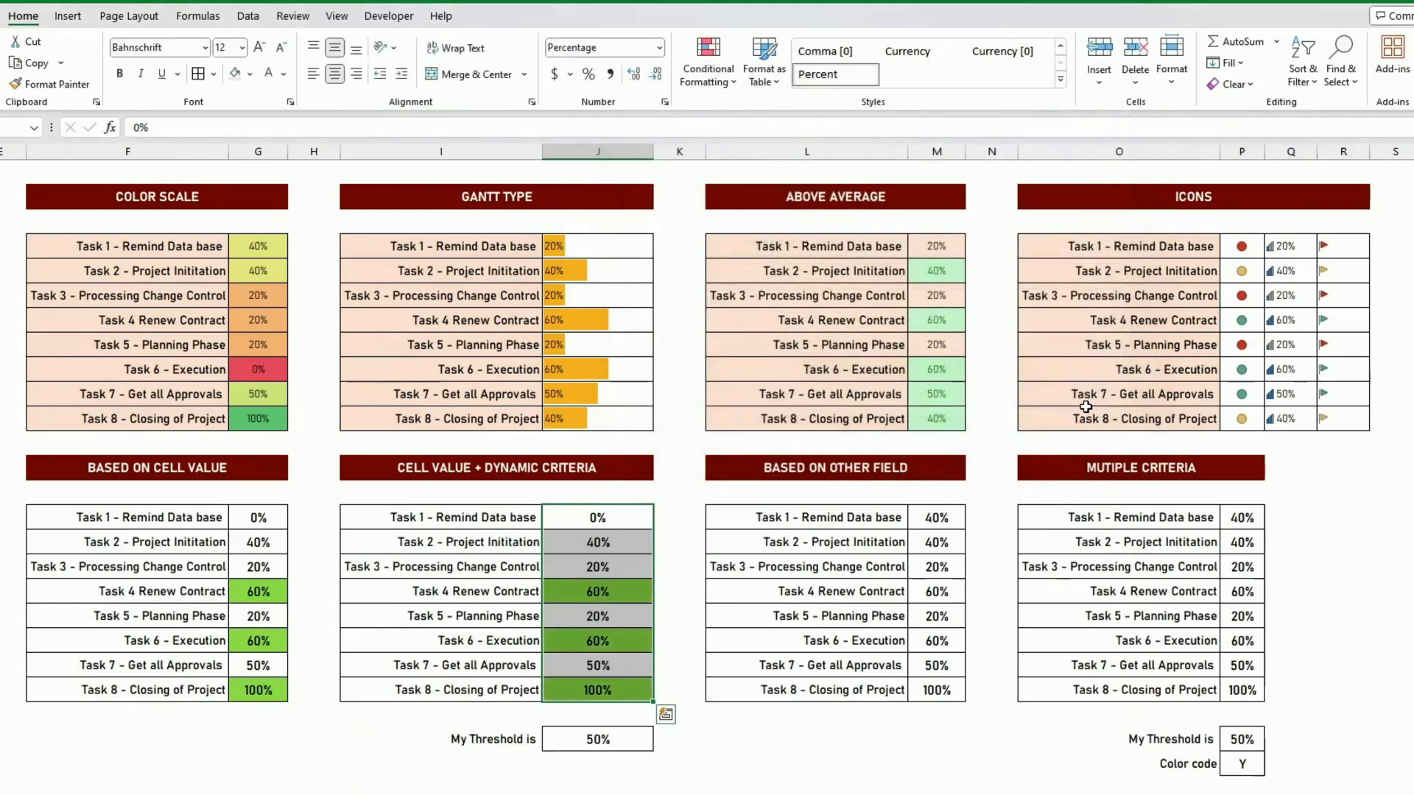
pyautogui.click(915, 542)
# - Test the dynamic rule by setting the threshold in J24 to 80% and 10%
pyautogui.click(604, 741)
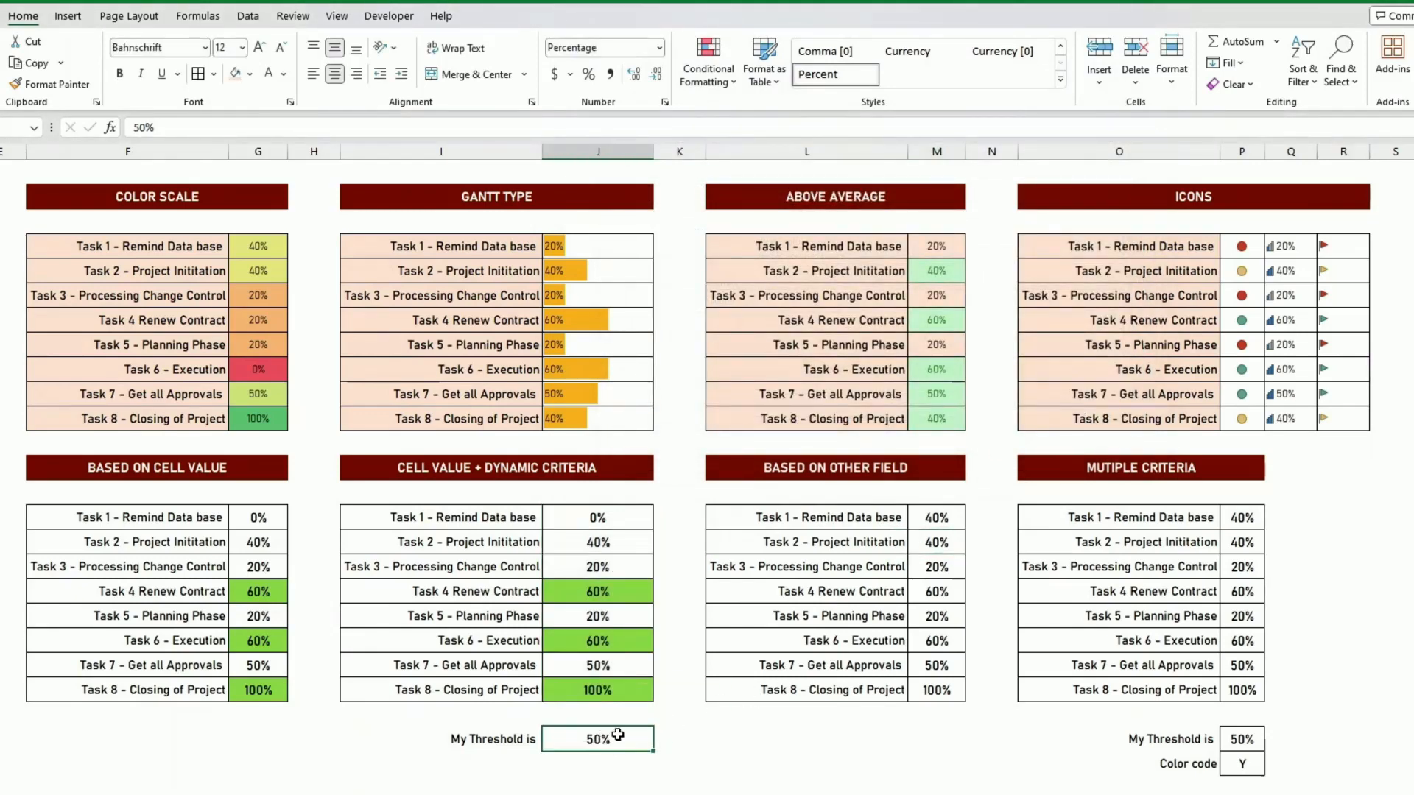
pyautogui.write('80')
pyautogui.press('Return')
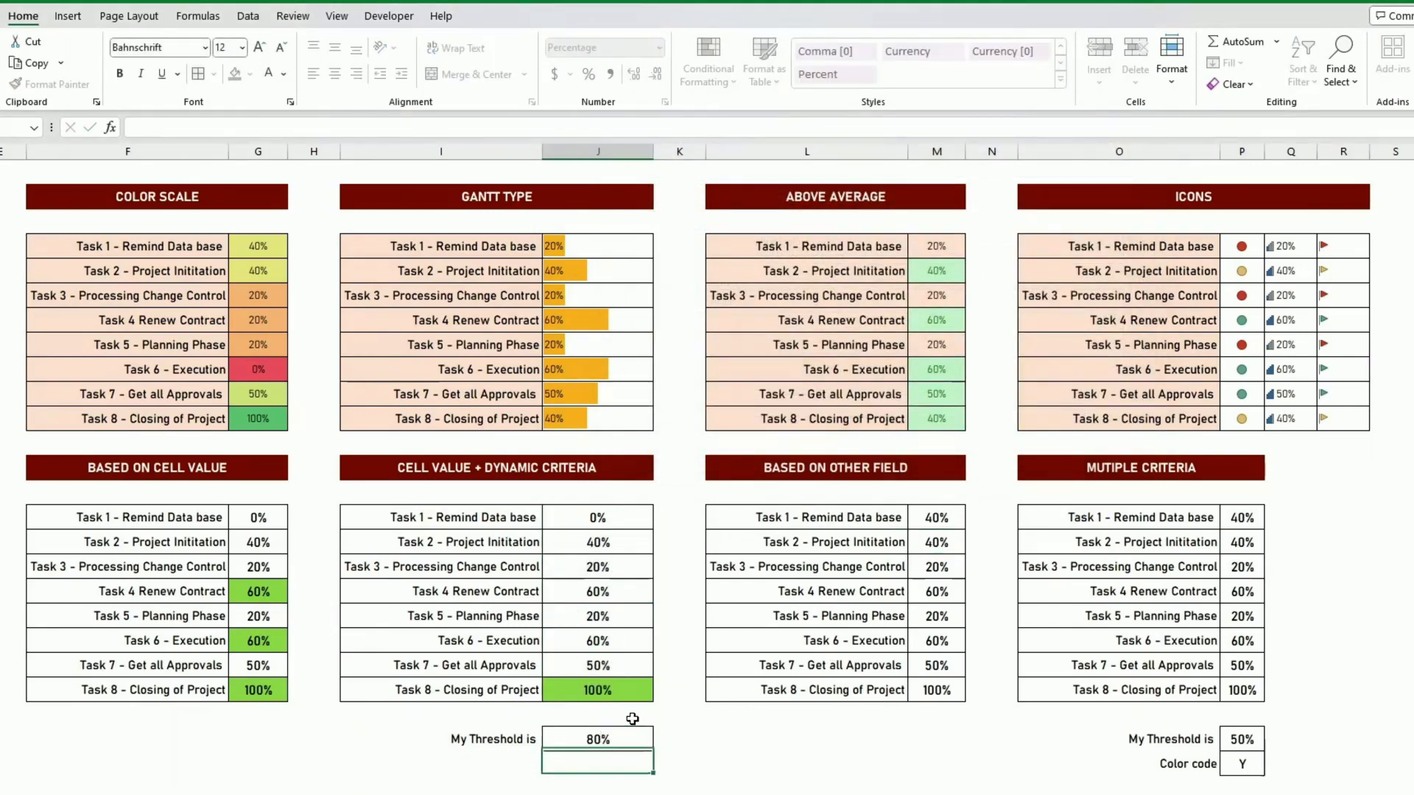
pyautogui.click(622, 733)
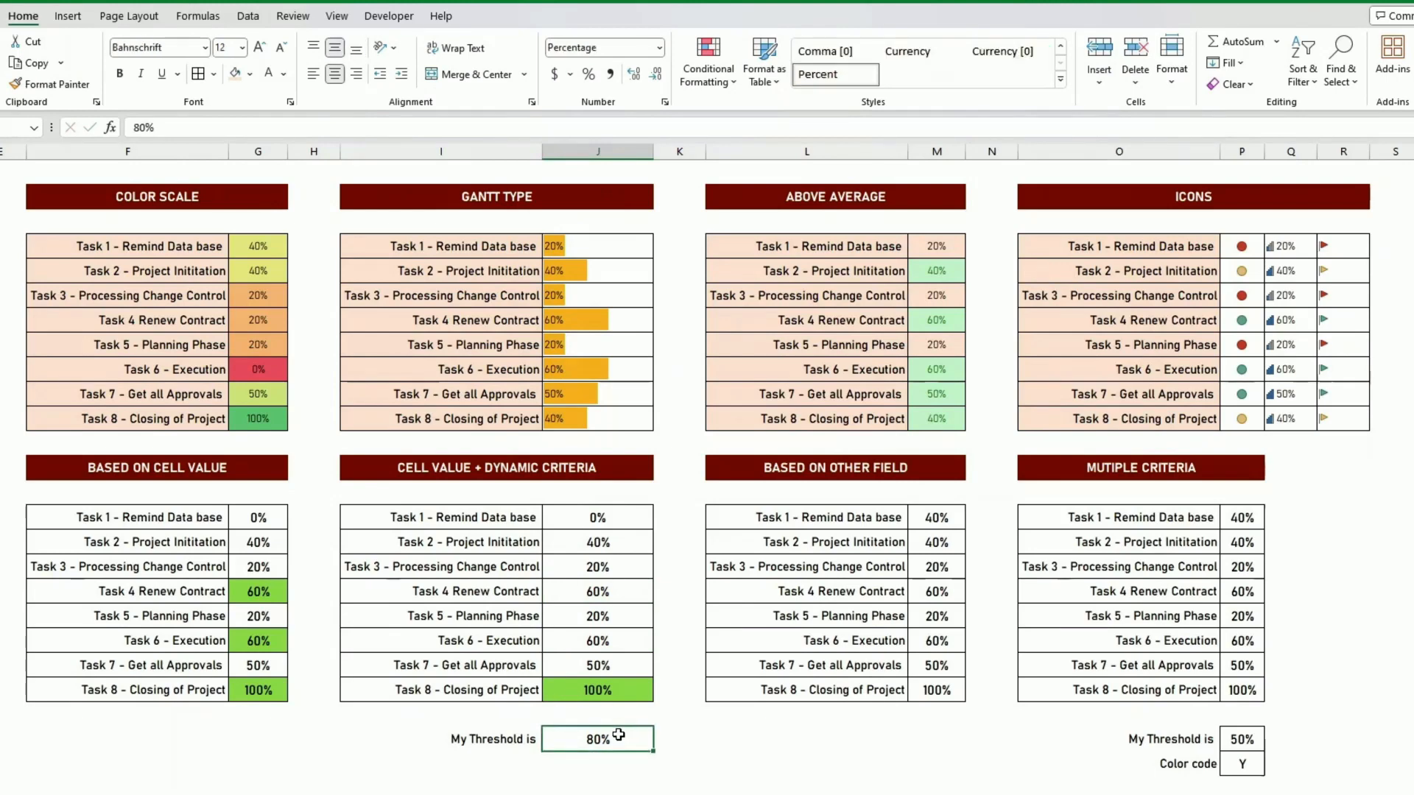
pyautogui.write('10')
pyautogui.hotkey('ctrl', 'Return')
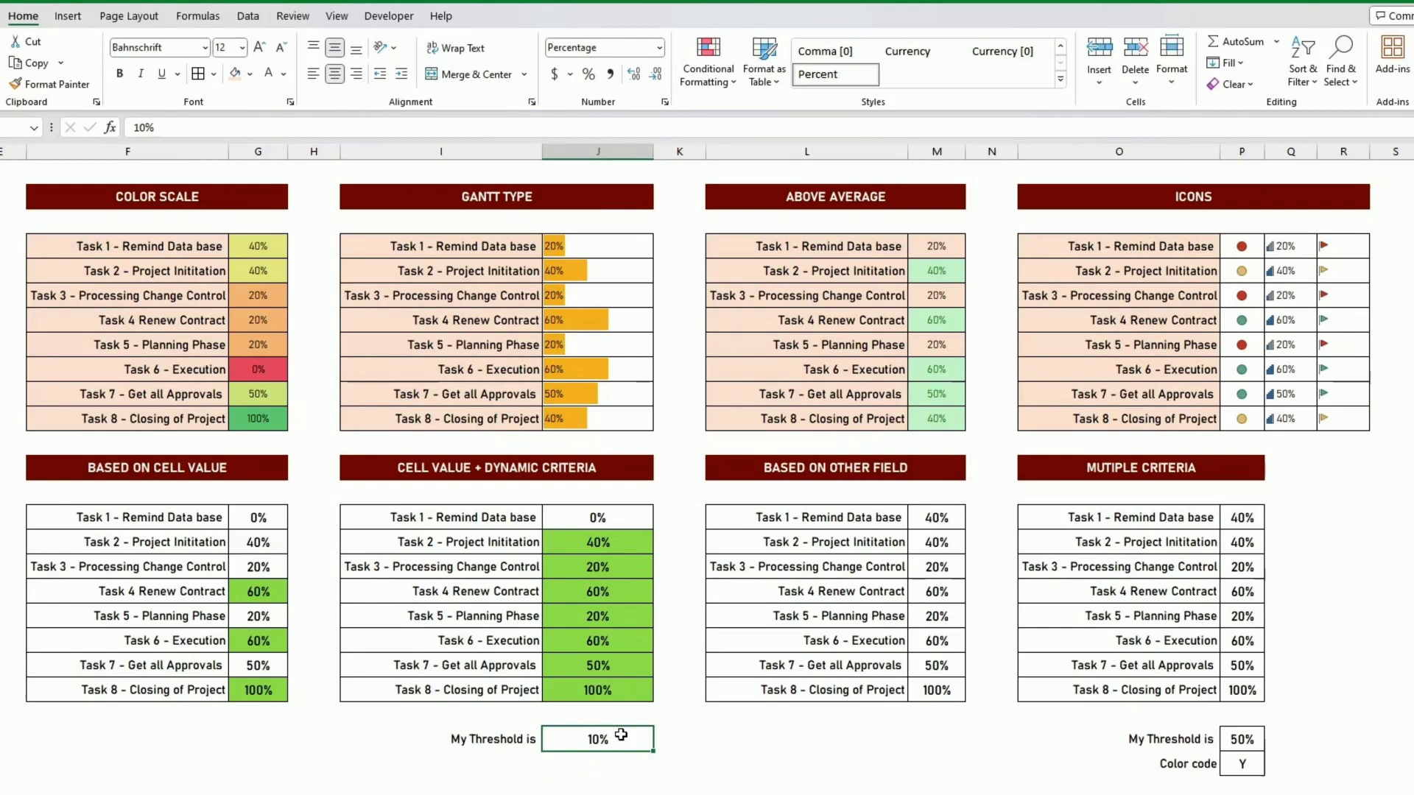
# - Set the threshold of the Cell Value + Dynamic Criteria table to 30%
pyautogui.write('30')
pyautogui.hotkey('ctrl', 'Return')
pyautogui.click(806, 615)
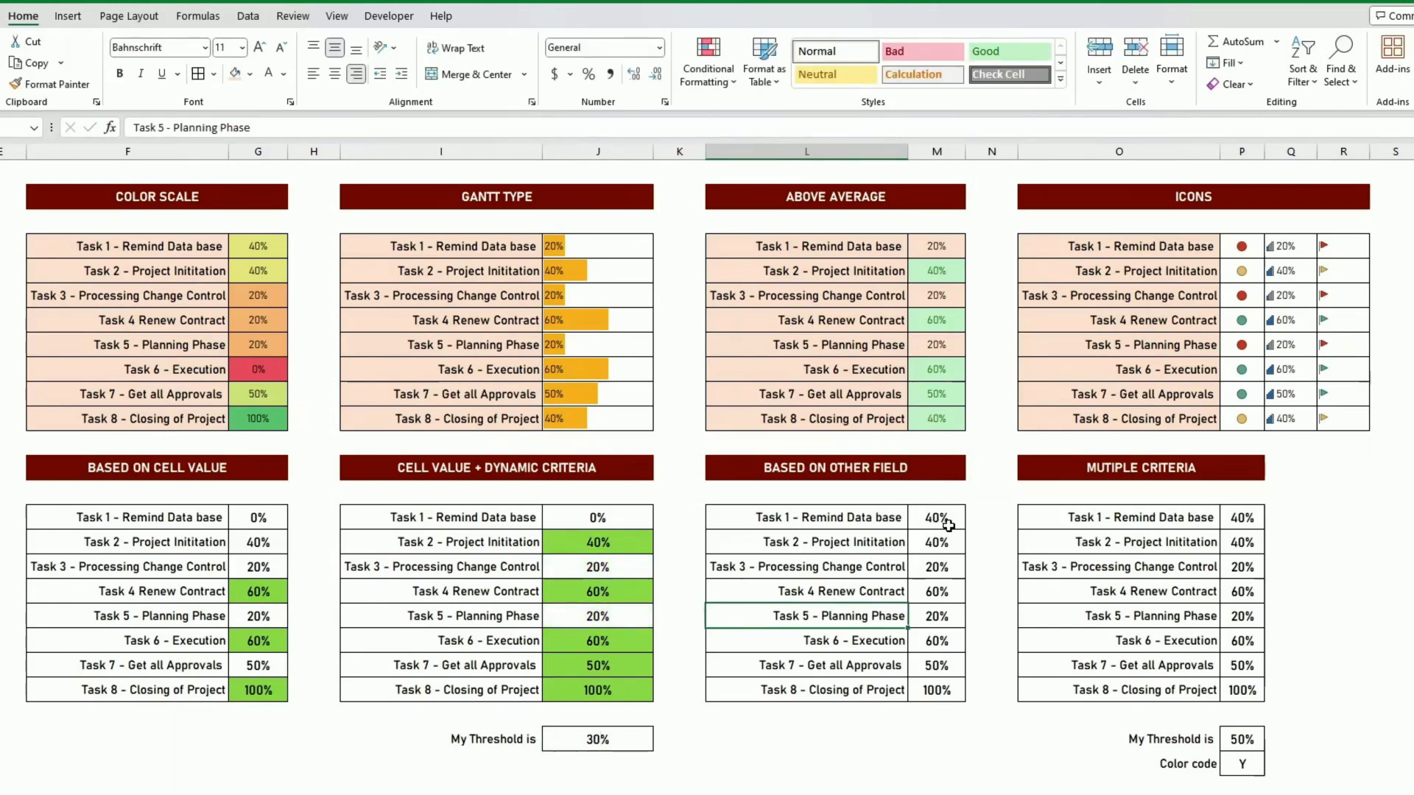
pyautogui.moveTo(934, 519); pyautogui.dragTo(935, 690)
pyautogui.moveTo(845, 519); pyautogui.dragTo(852, 689)
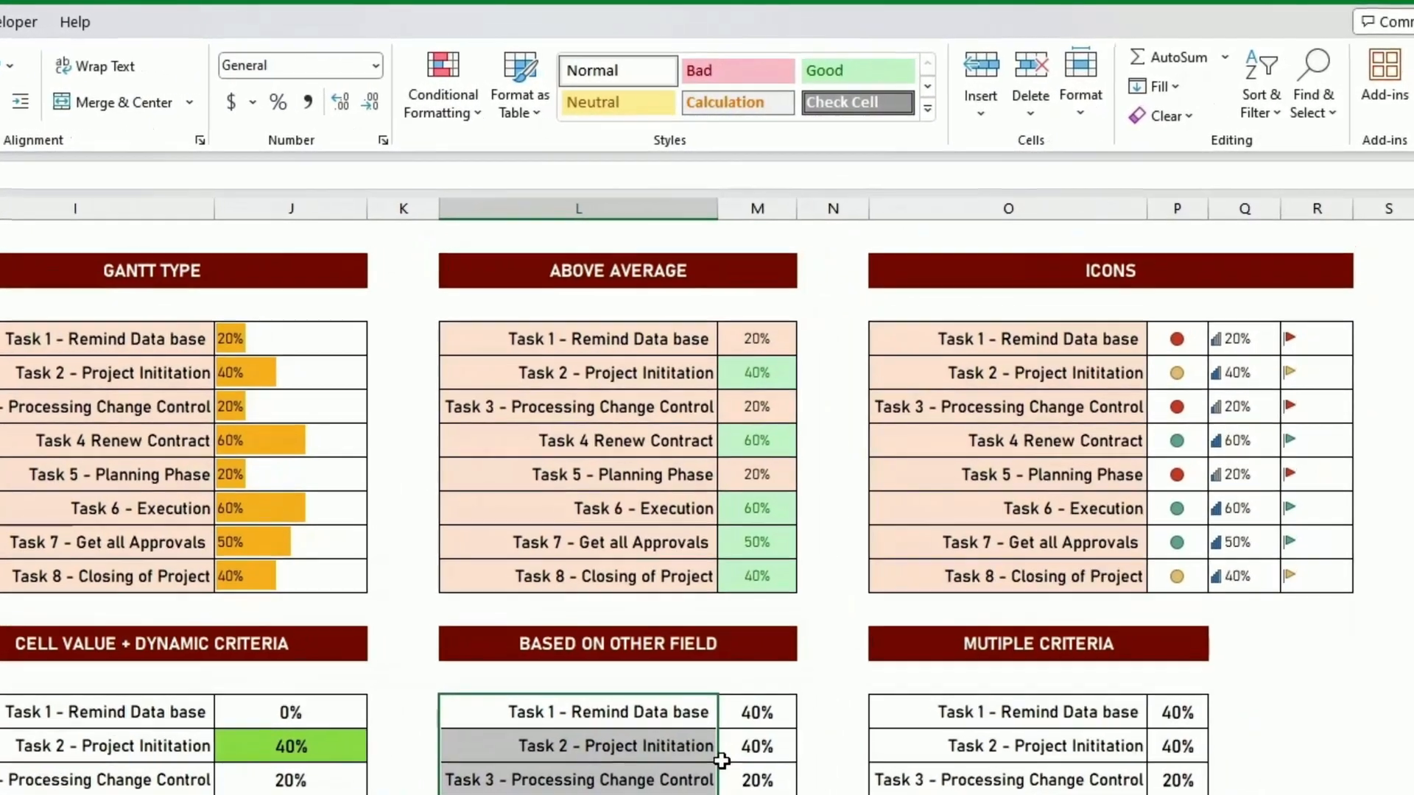
pyautogui.click(756, 746)
# - Start a formula-based formatting rule on the first task name in the Based on Other Field table, L15, with =$M$15>0.5
pyautogui.click(617, 715)
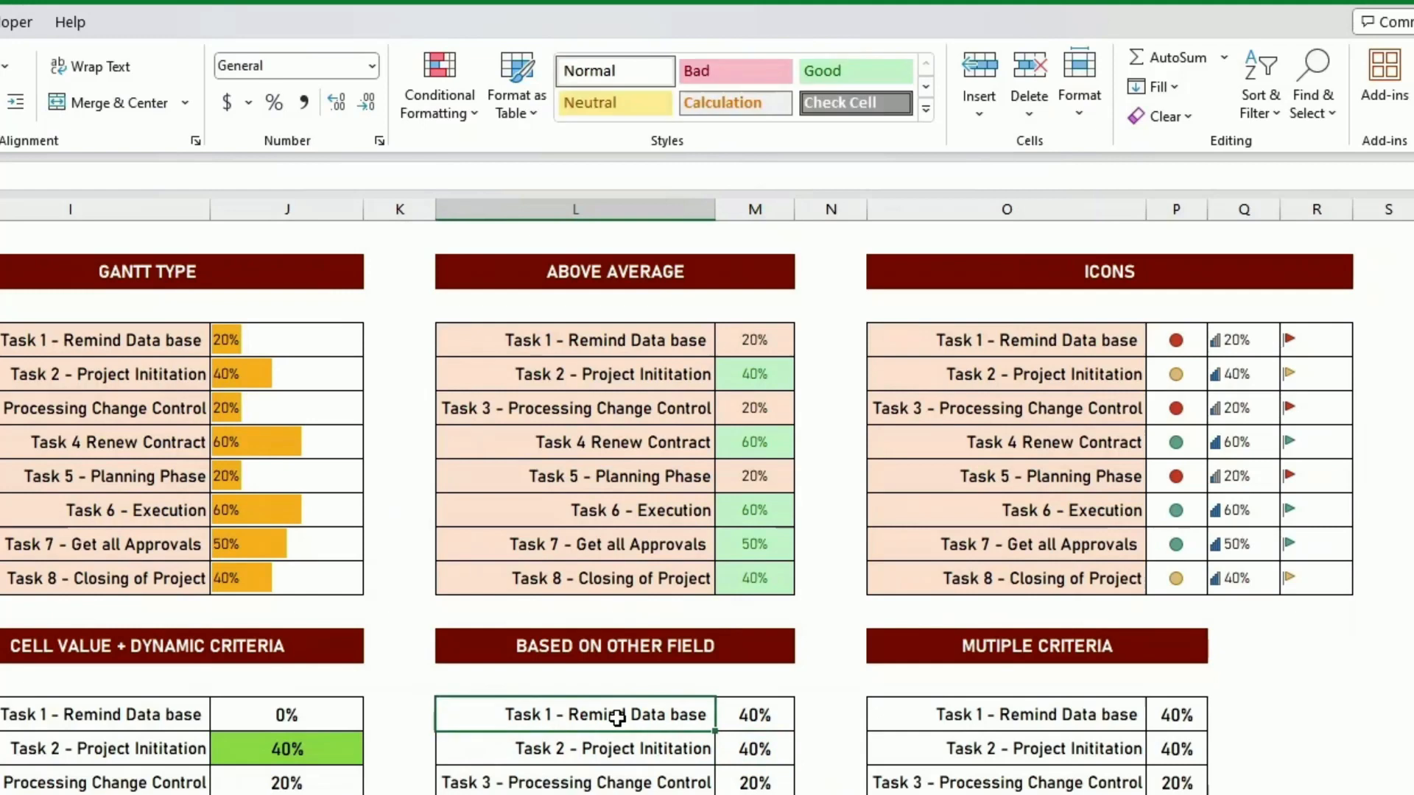
pyautogui.click(440, 103)
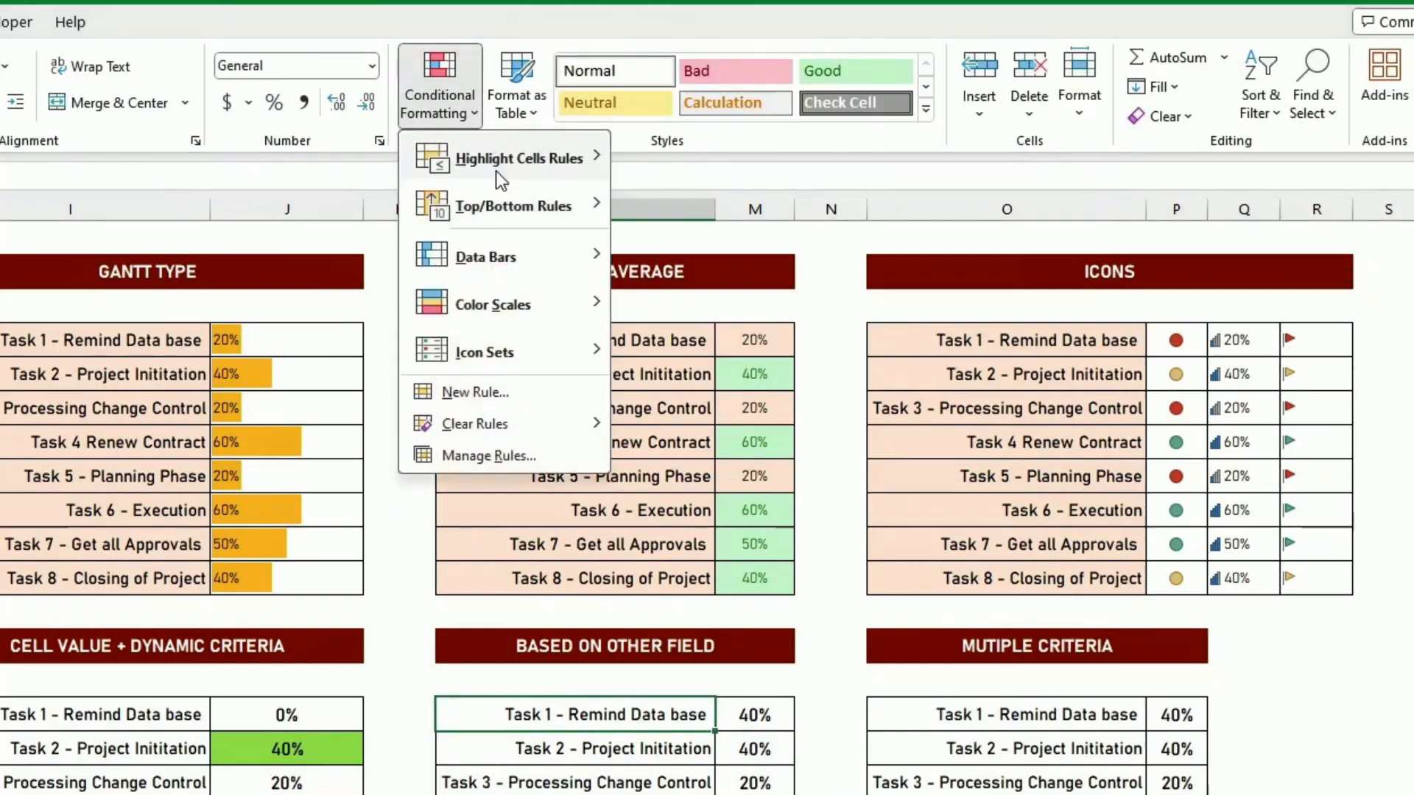
pyautogui.click(471, 390)
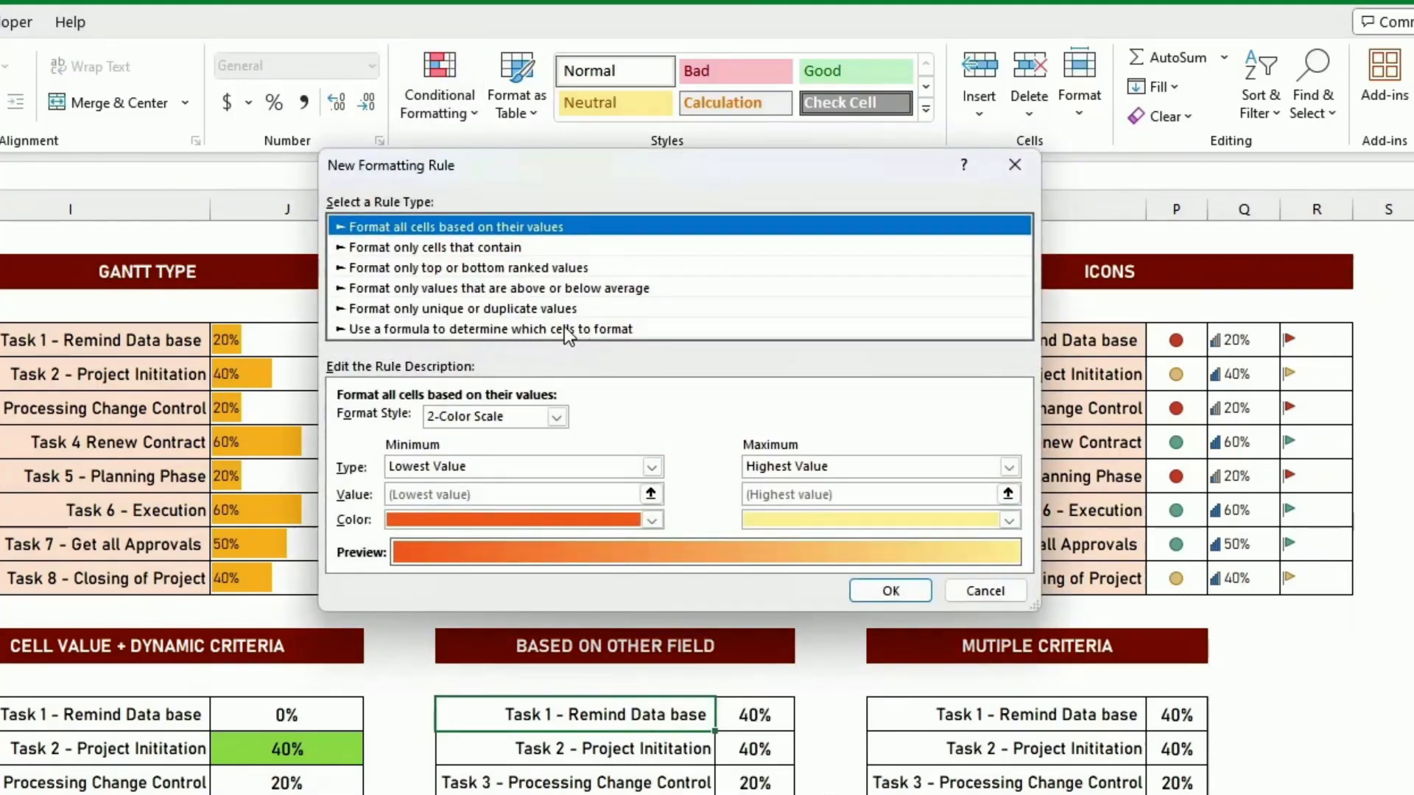
pyautogui.click(562, 329)
pyautogui.click(410, 420)
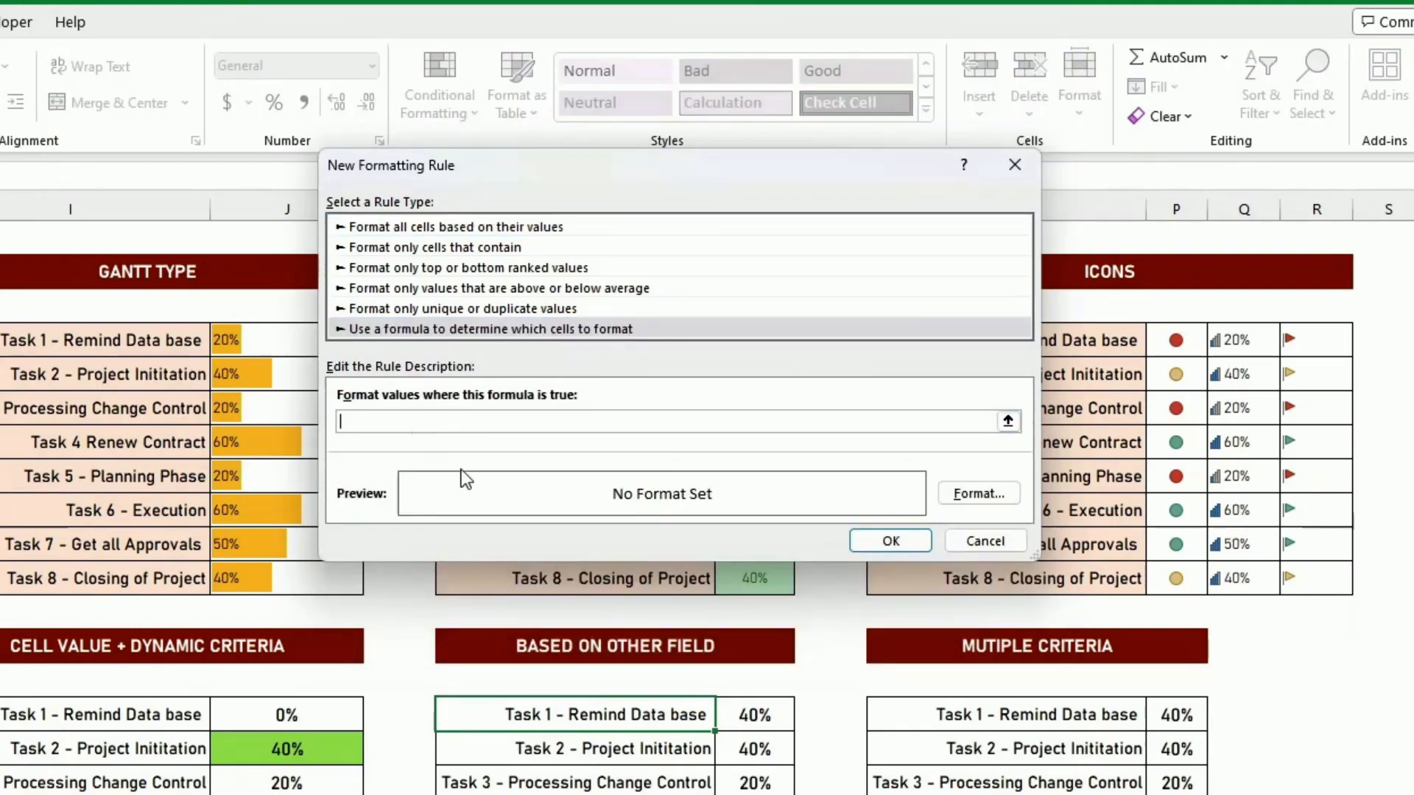
pyautogui.click(750, 712)
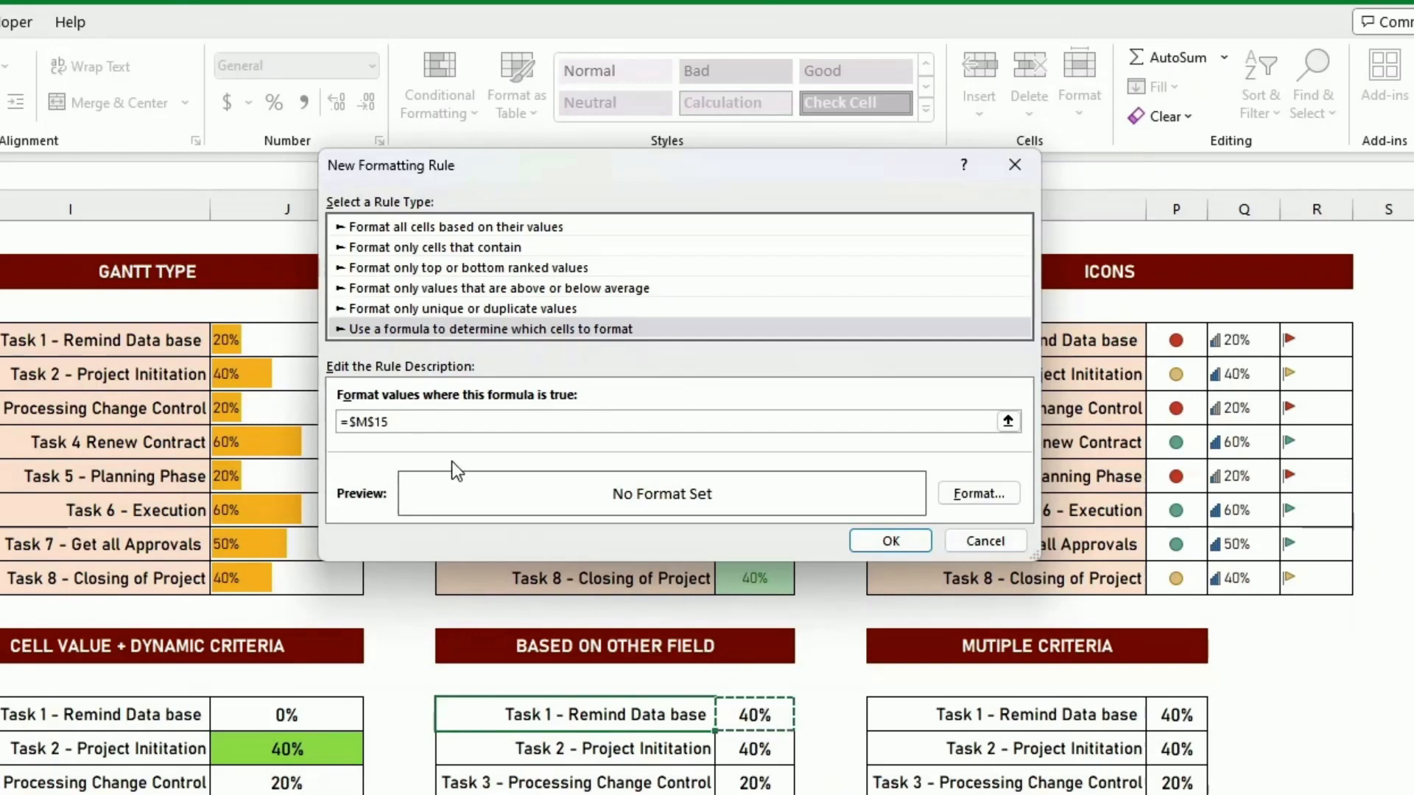
pyautogui.write('>0.')
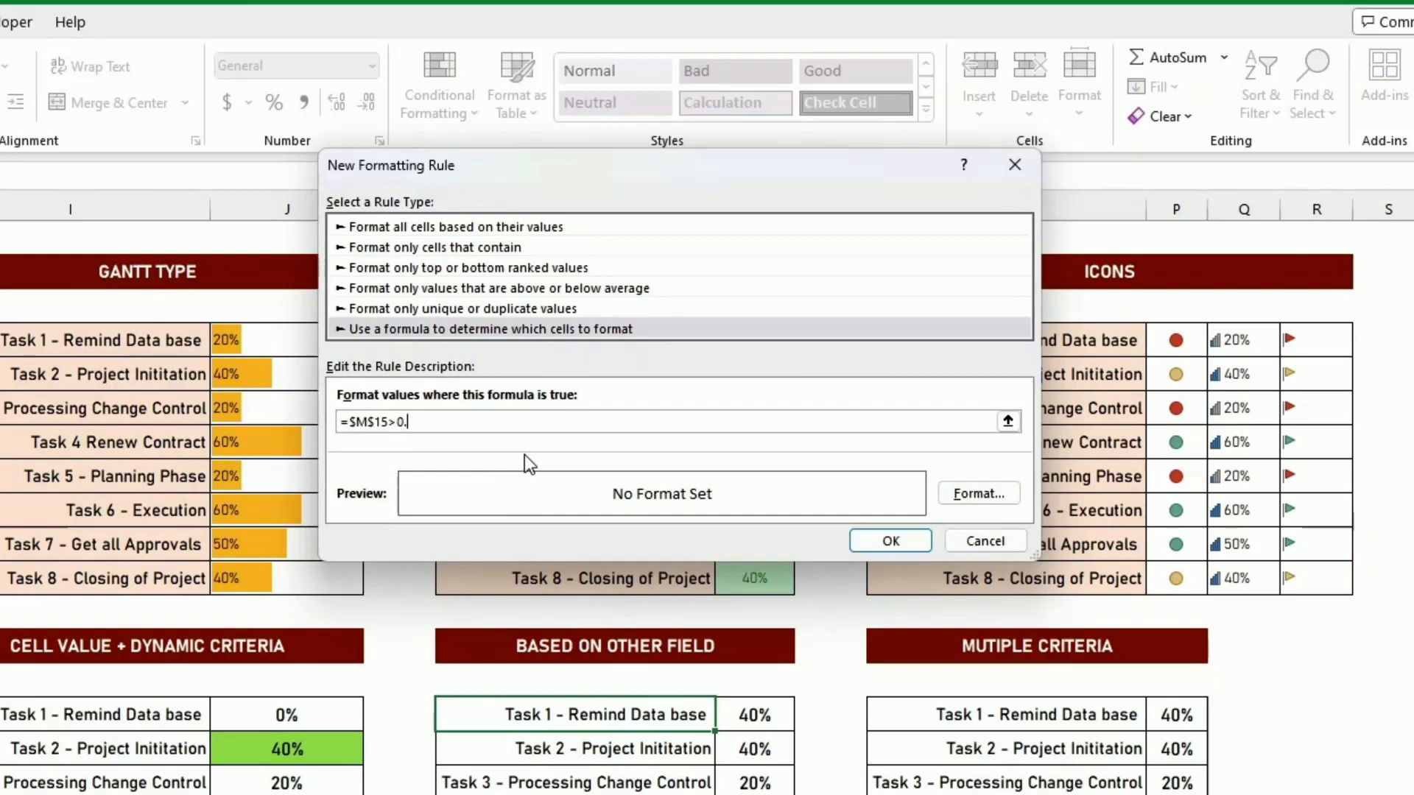
pyautogui.write('5')
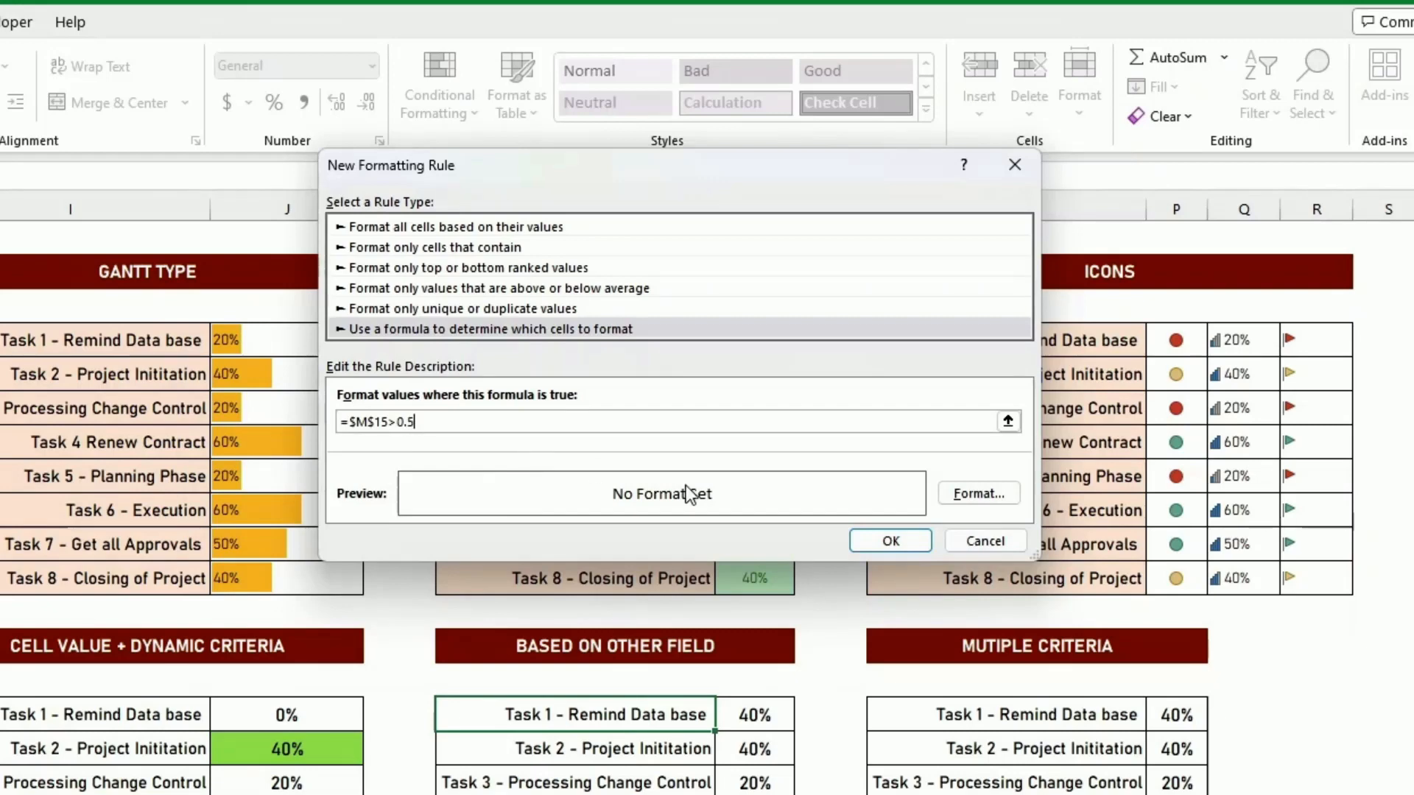
# - Give the formula-based rule a light green fill and apply it to L15
pyautogui.click(982, 492)
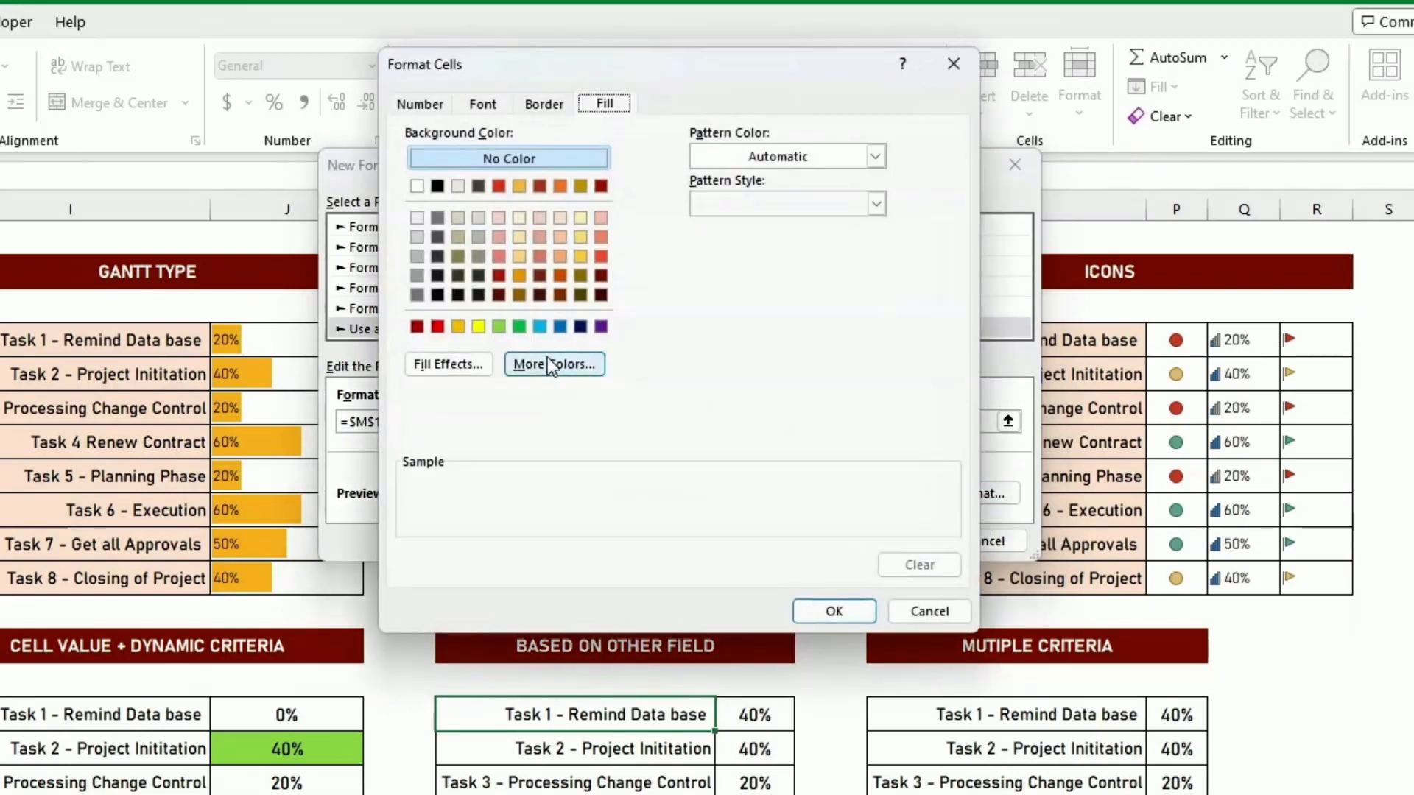
pyautogui.click(499, 326)
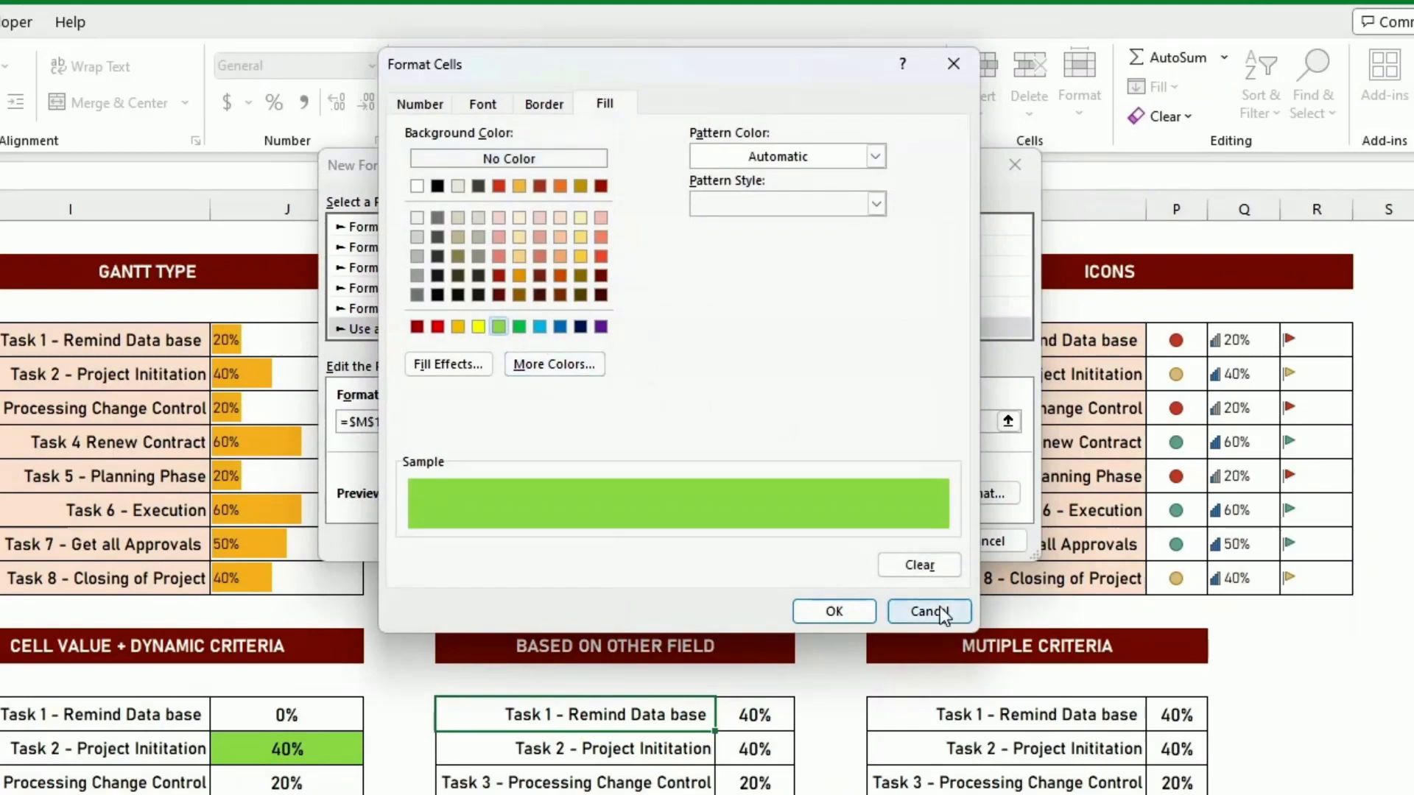
pyautogui.click(851, 610)
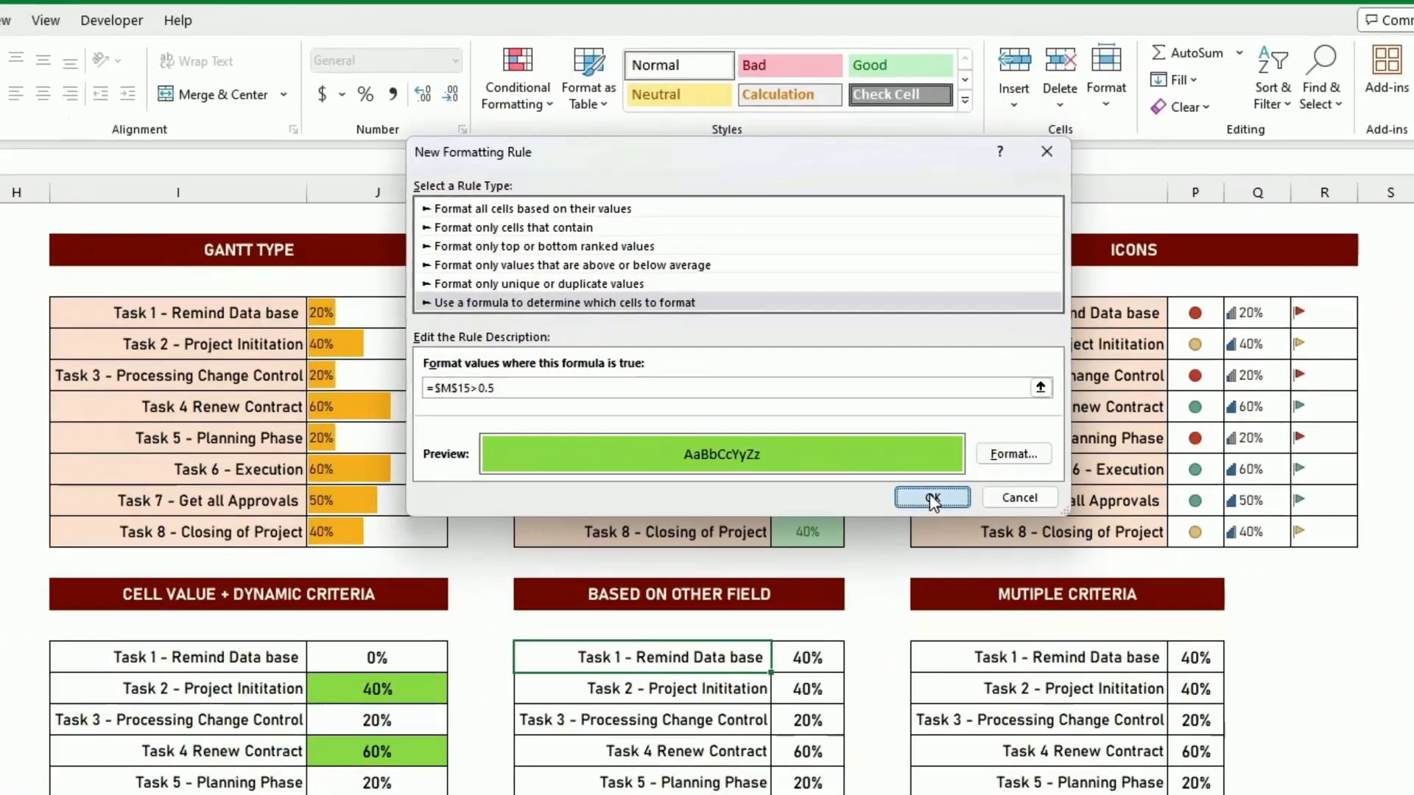
pyautogui.click(930, 498)
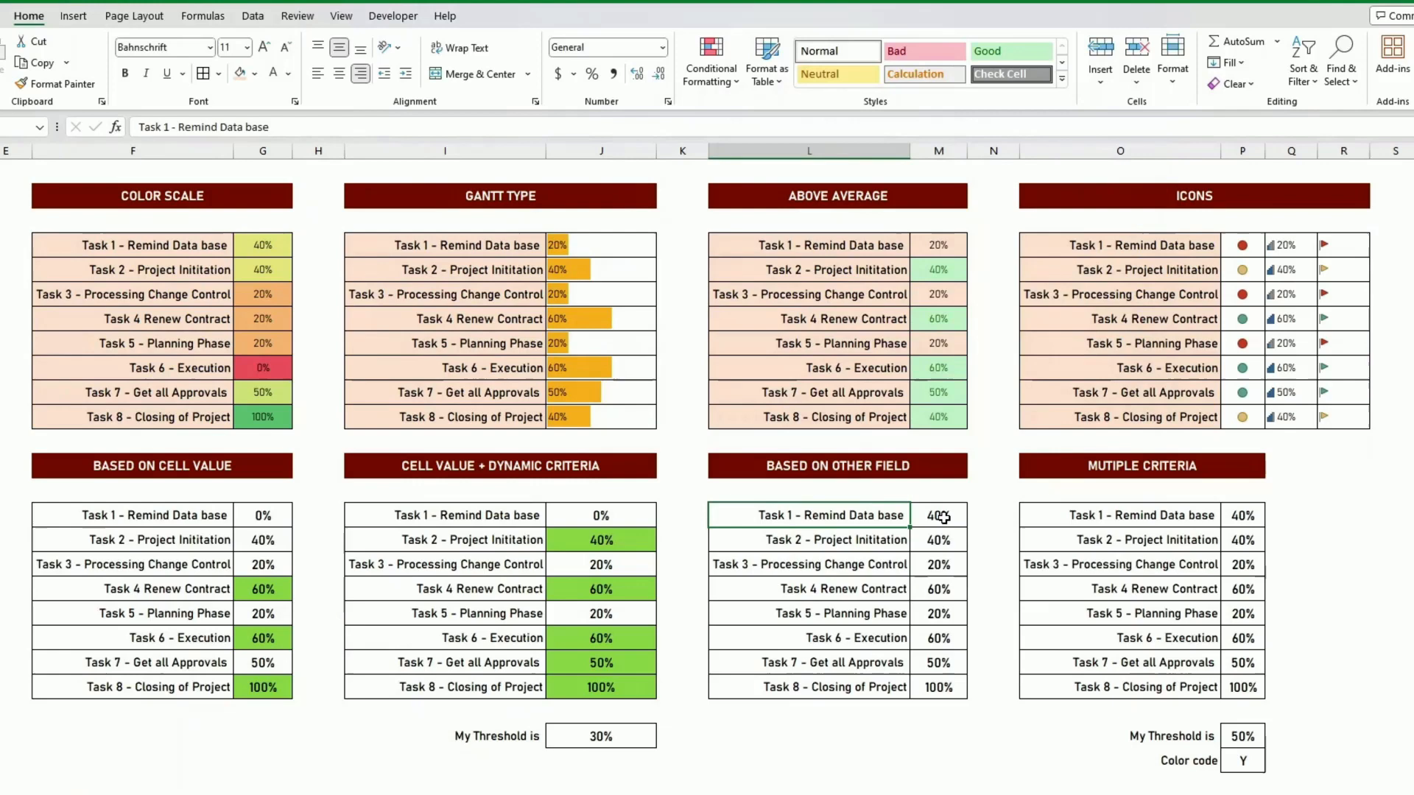
# - Test the rule by setting Task 1's progress in the Based on Other Field table, M15, to 60%
pyautogui.click(943, 518)
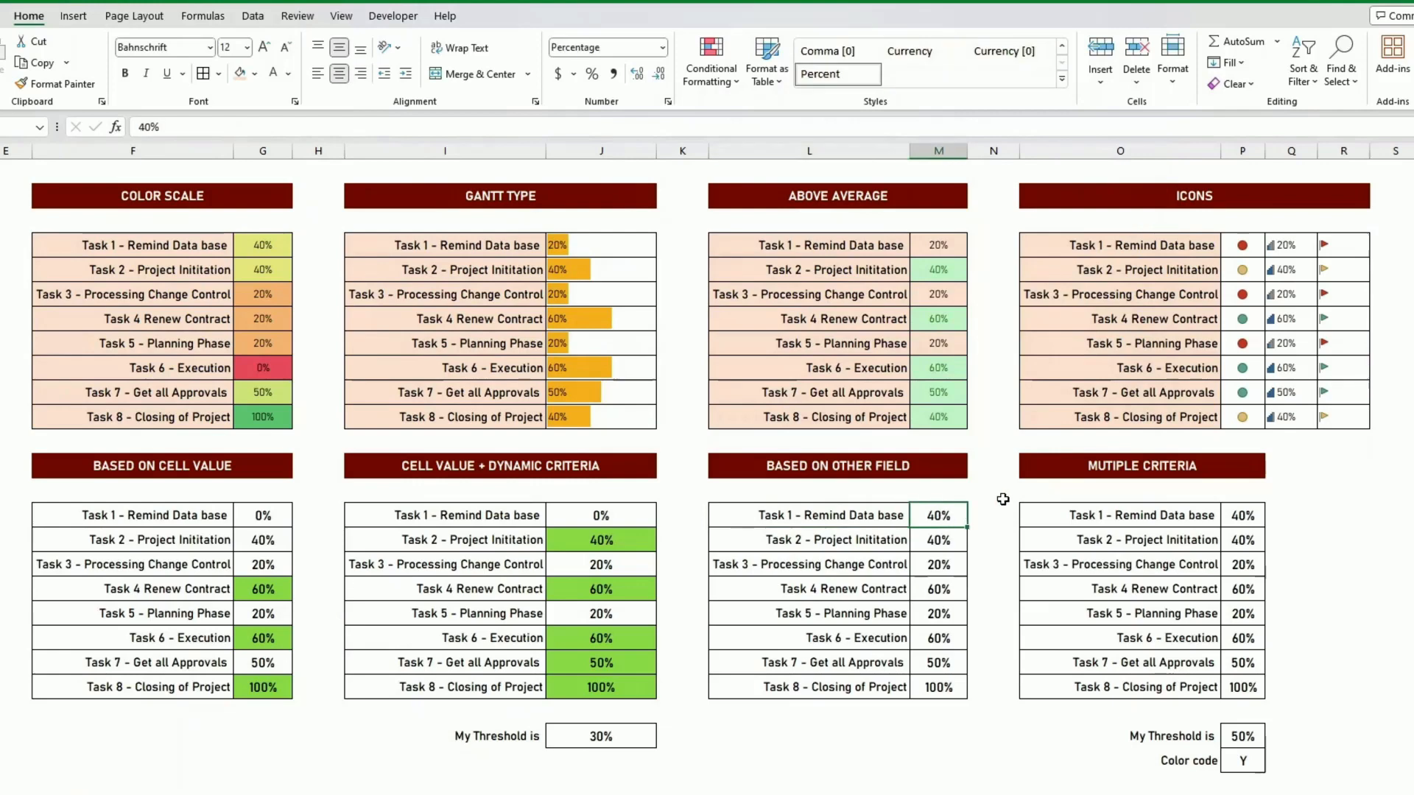
pyautogui.write('60')
pyautogui.press('Return')
pyautogui.press('Up')
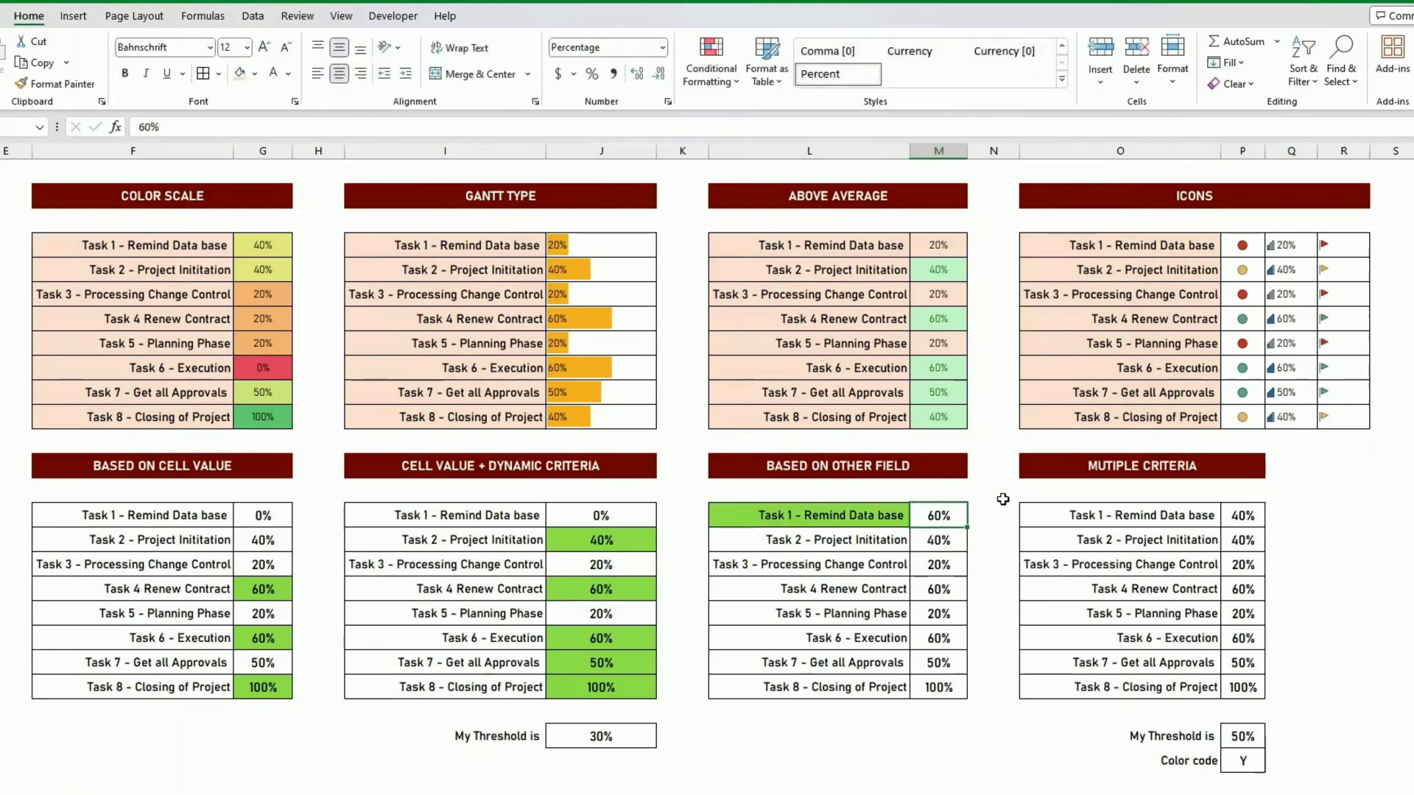
# - Copy the formatting of L15 to the remaining task names, L16:L22, with Format Painter
pyautogui.click(876, 515)
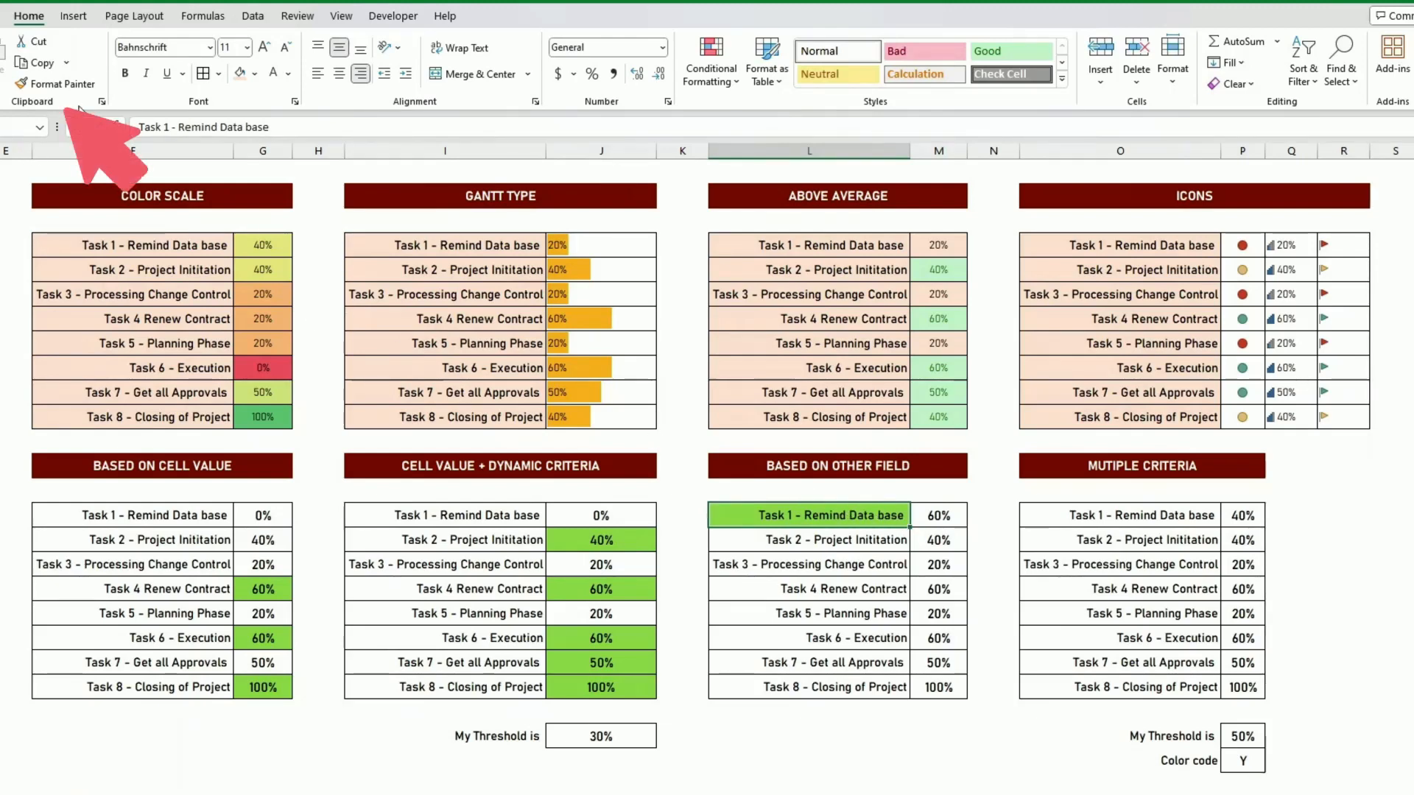
pyautogui.click(59, 83)
pyautogui.click(860, 541)
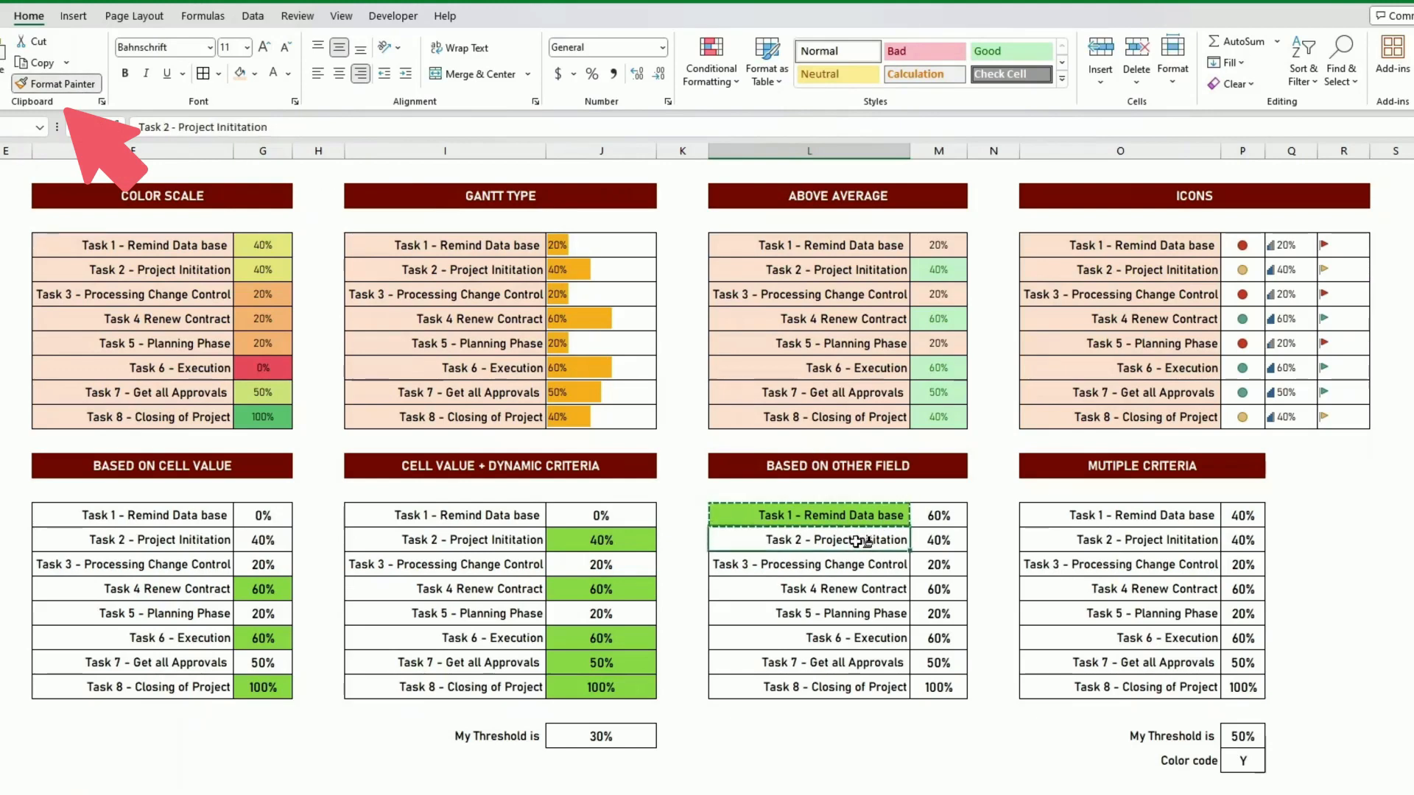
pyautogui.moveTo(860, 541); pyautogui.dragTo(888, 692)
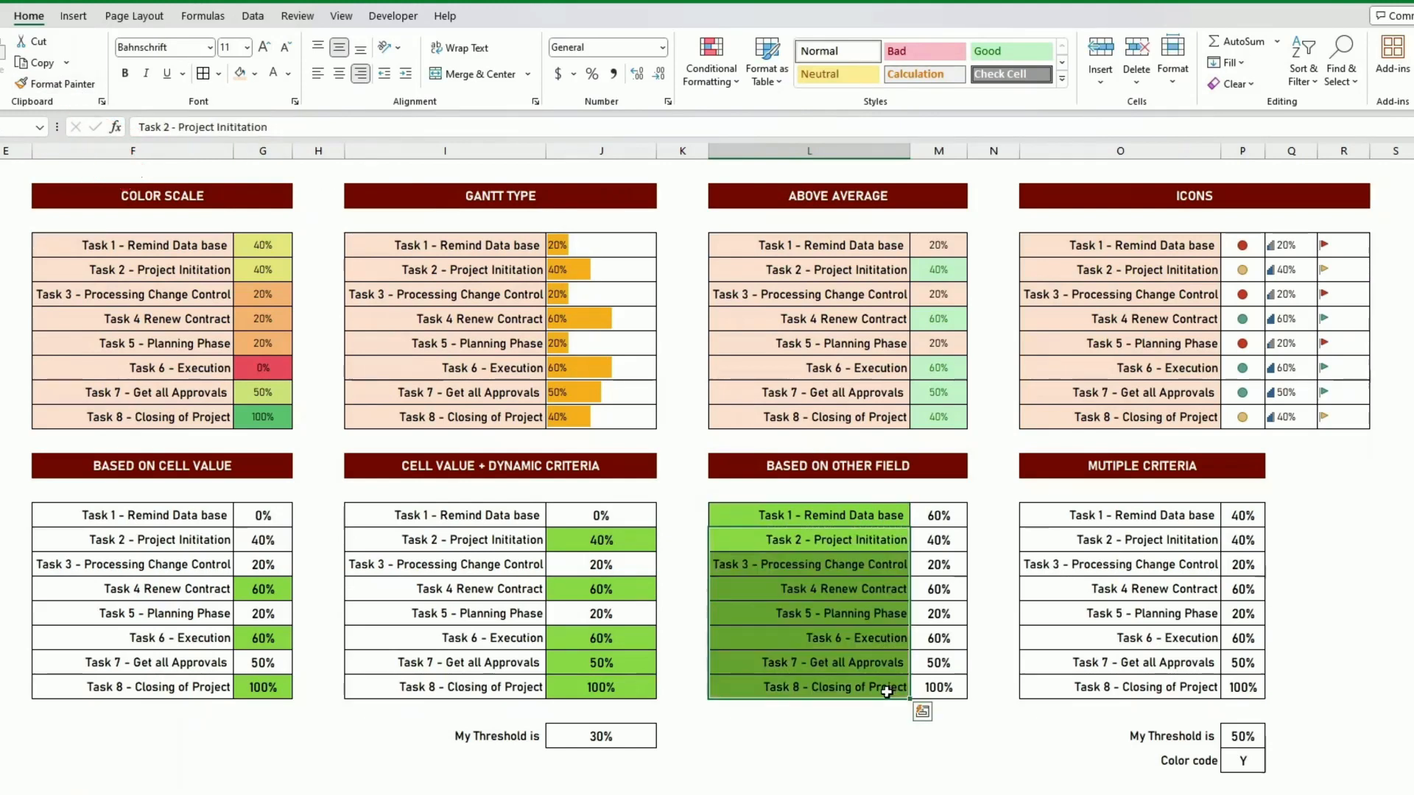
pyautogui.click(853, 593)
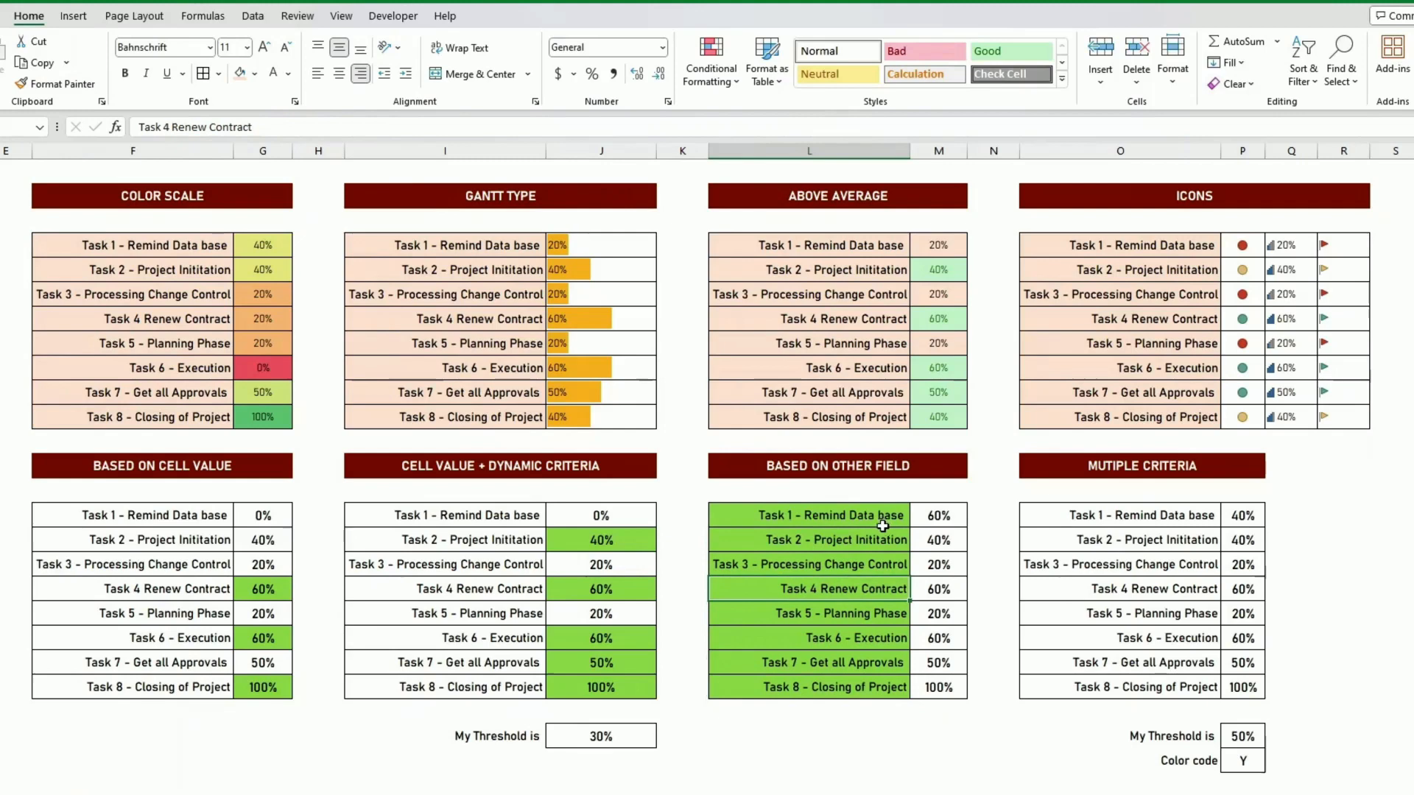
# - Set Task 1's progress in the Based on Other Field table, M15, to 40%
pyautogui.click(950, 517)
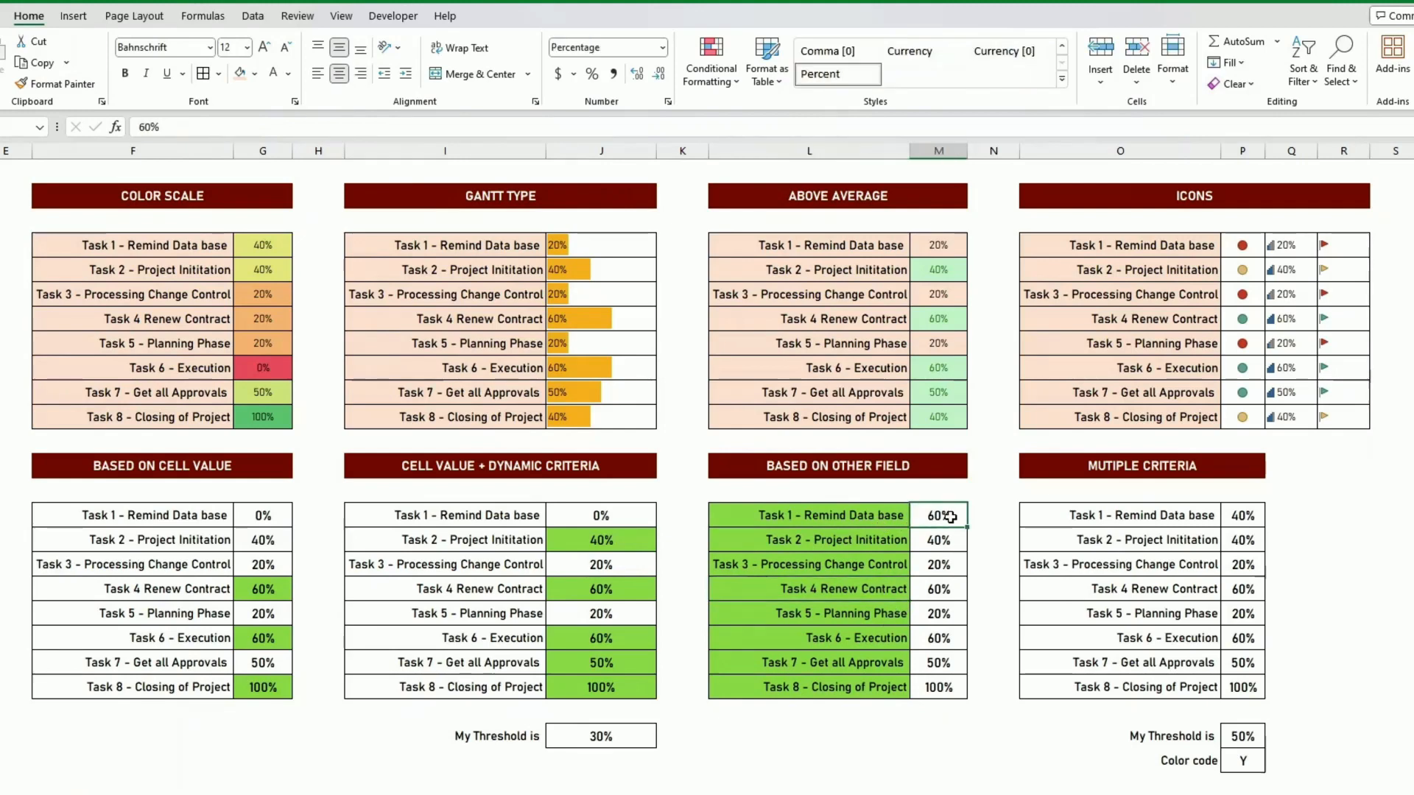
pyautogui.write('40')
pyautogui.press('Return')
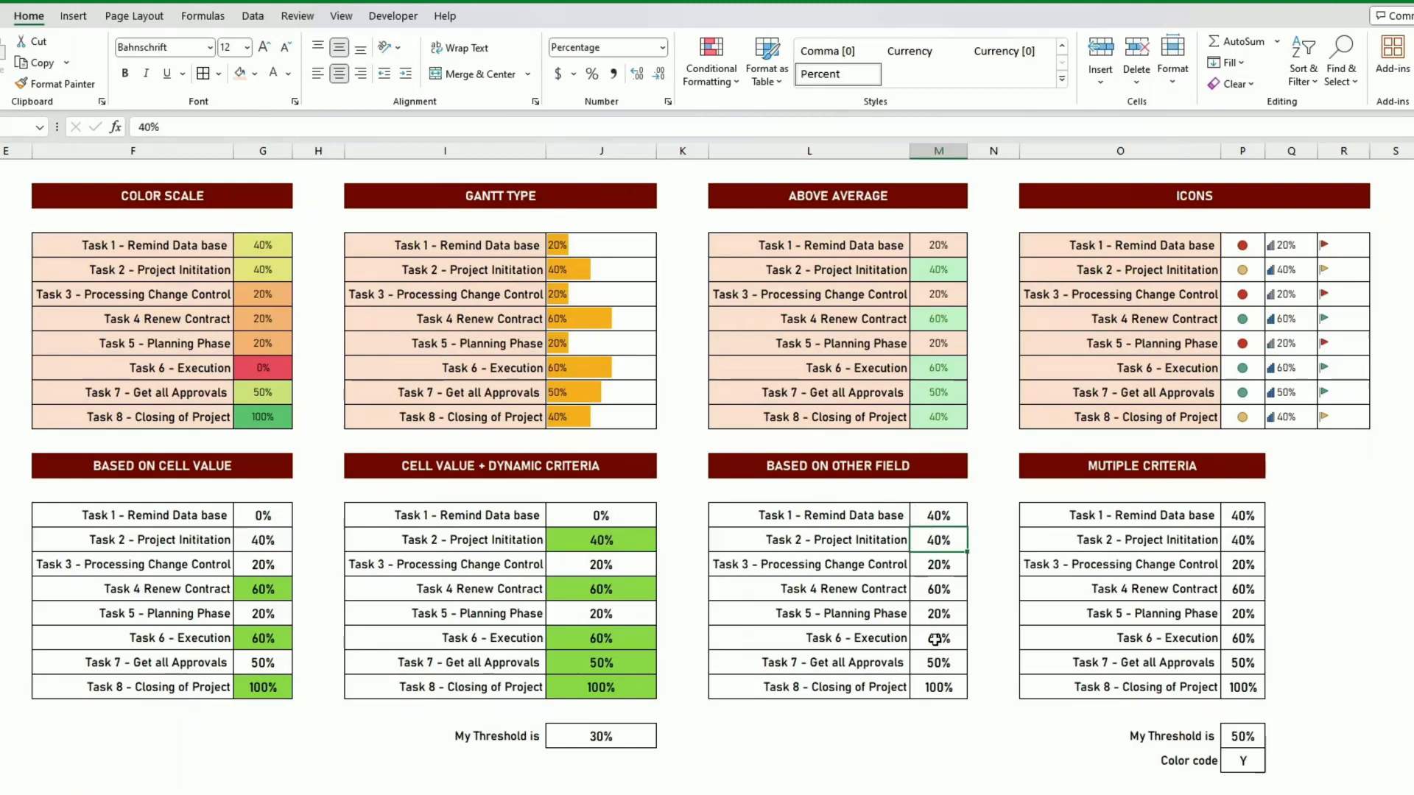
pyautogui.click(902, 514)
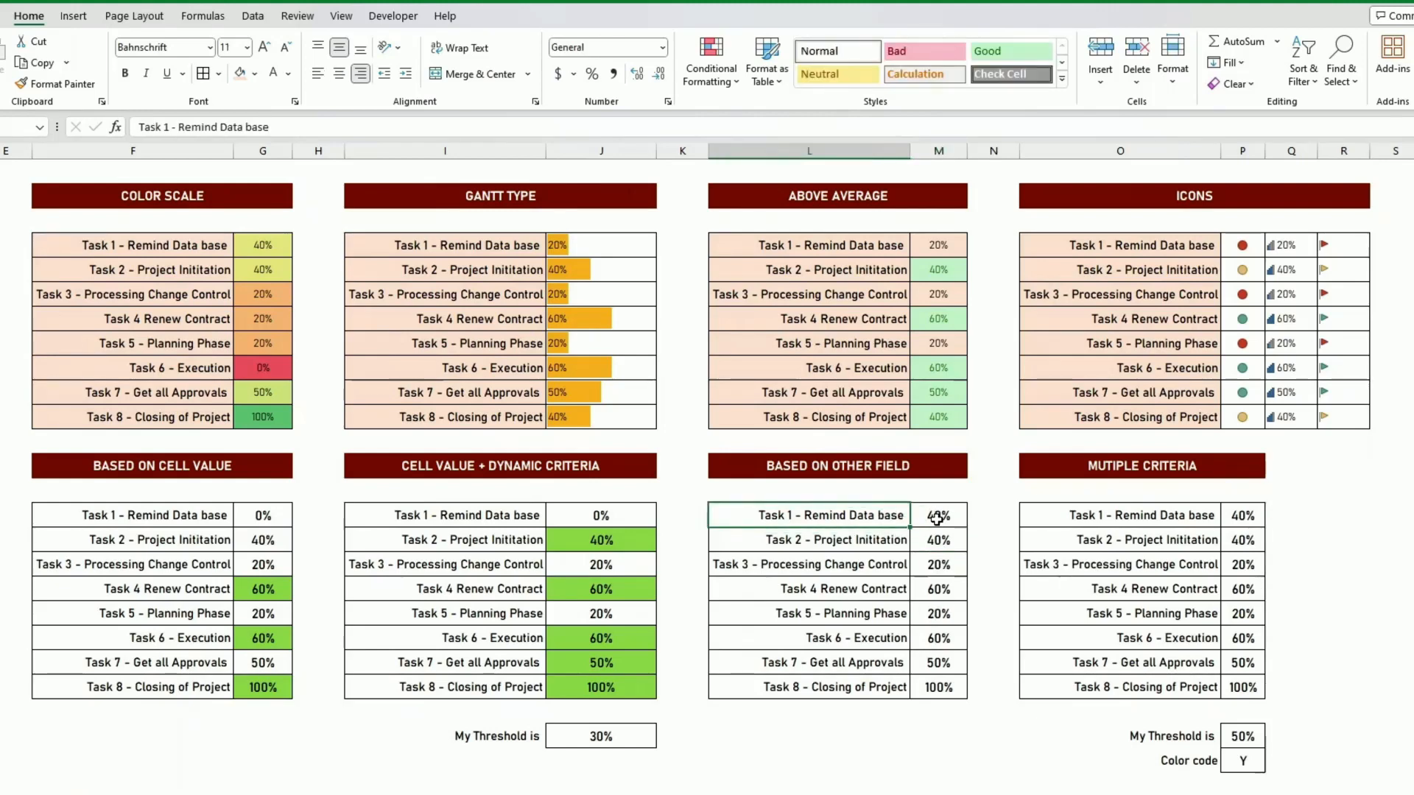
pyautogui.click(938, 517)
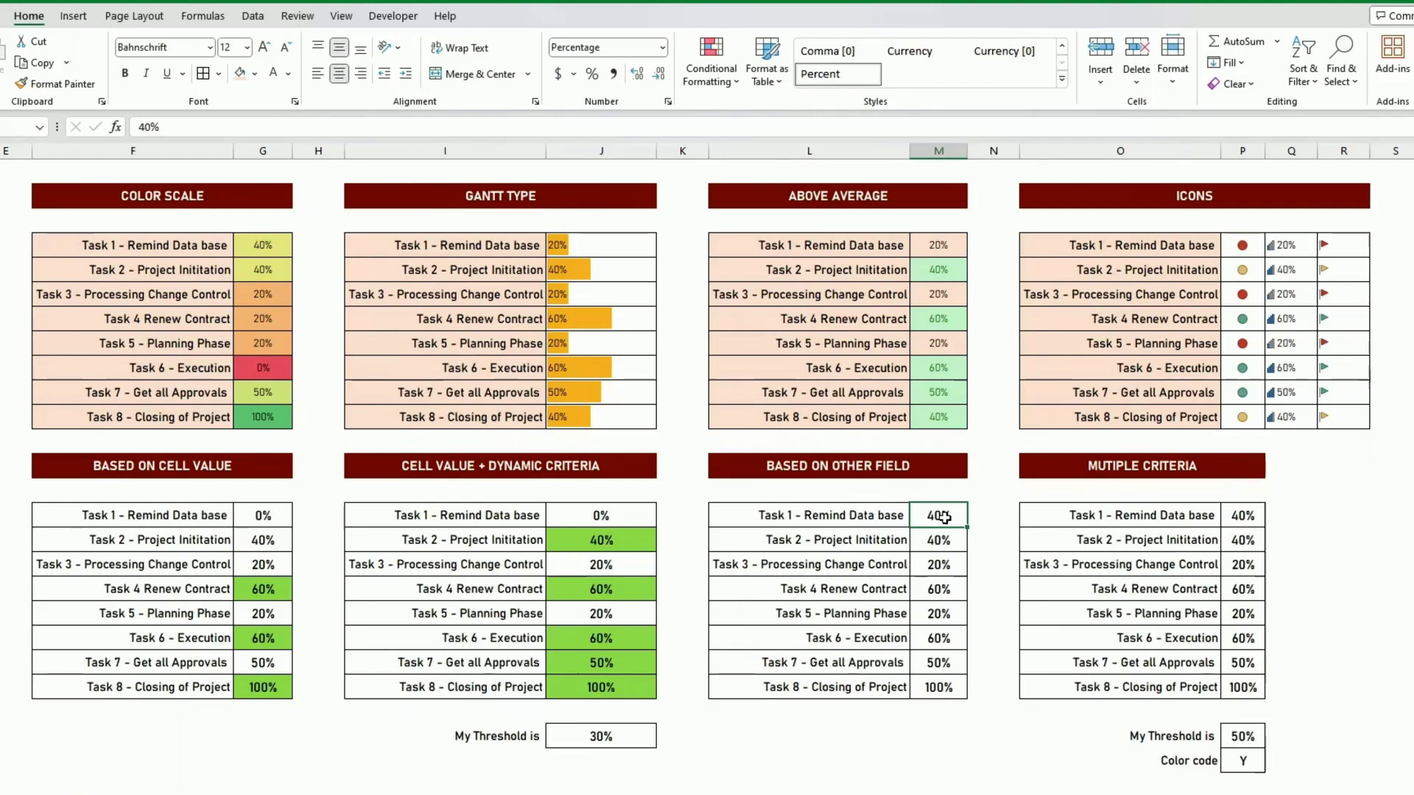
# - Edit the formatting rule on L15:L22 to use a relative row reference, =$M15>0.5, and apply it
pyautogui.moveTo(902, 515); pyautogui.dragTo(899, 688)
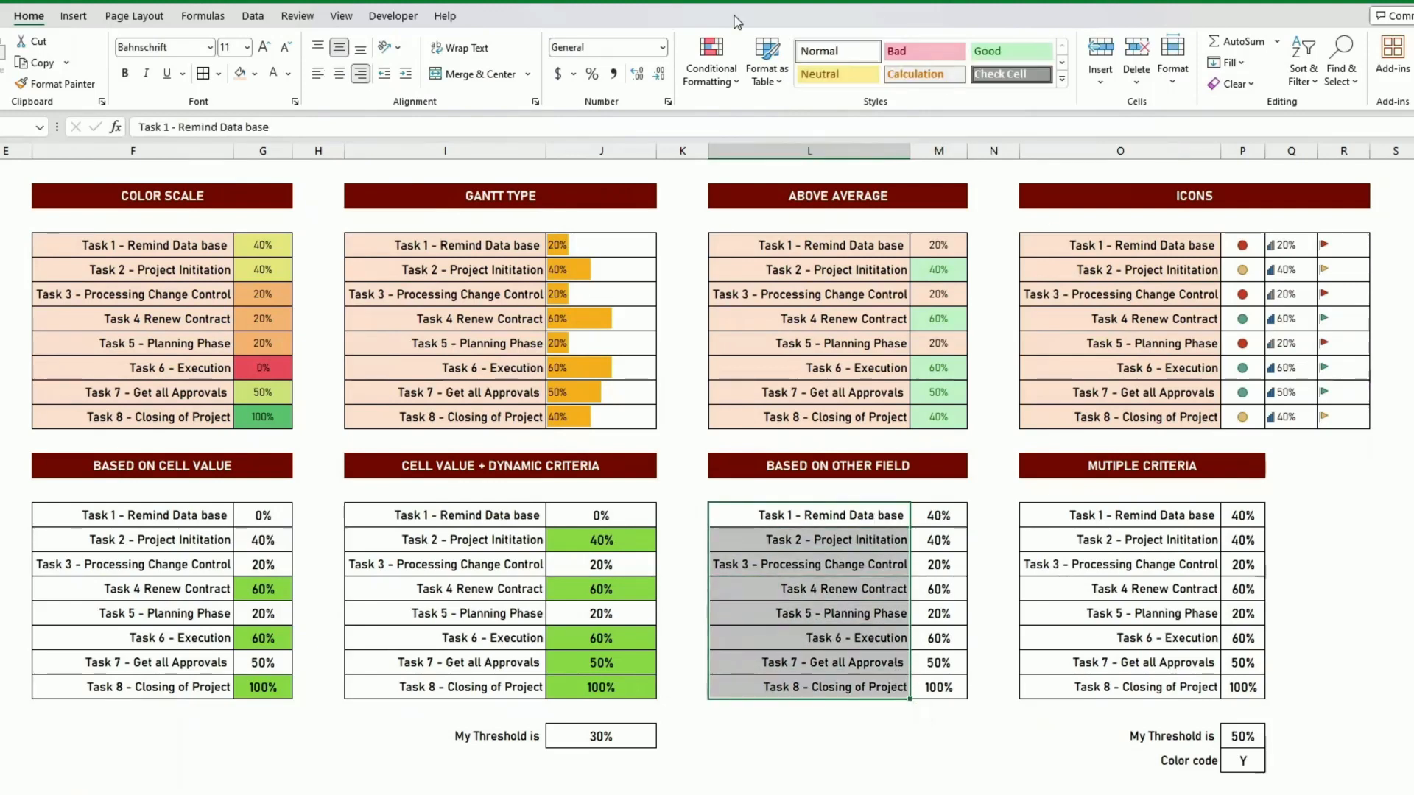
pyautogui.click(712, 73)
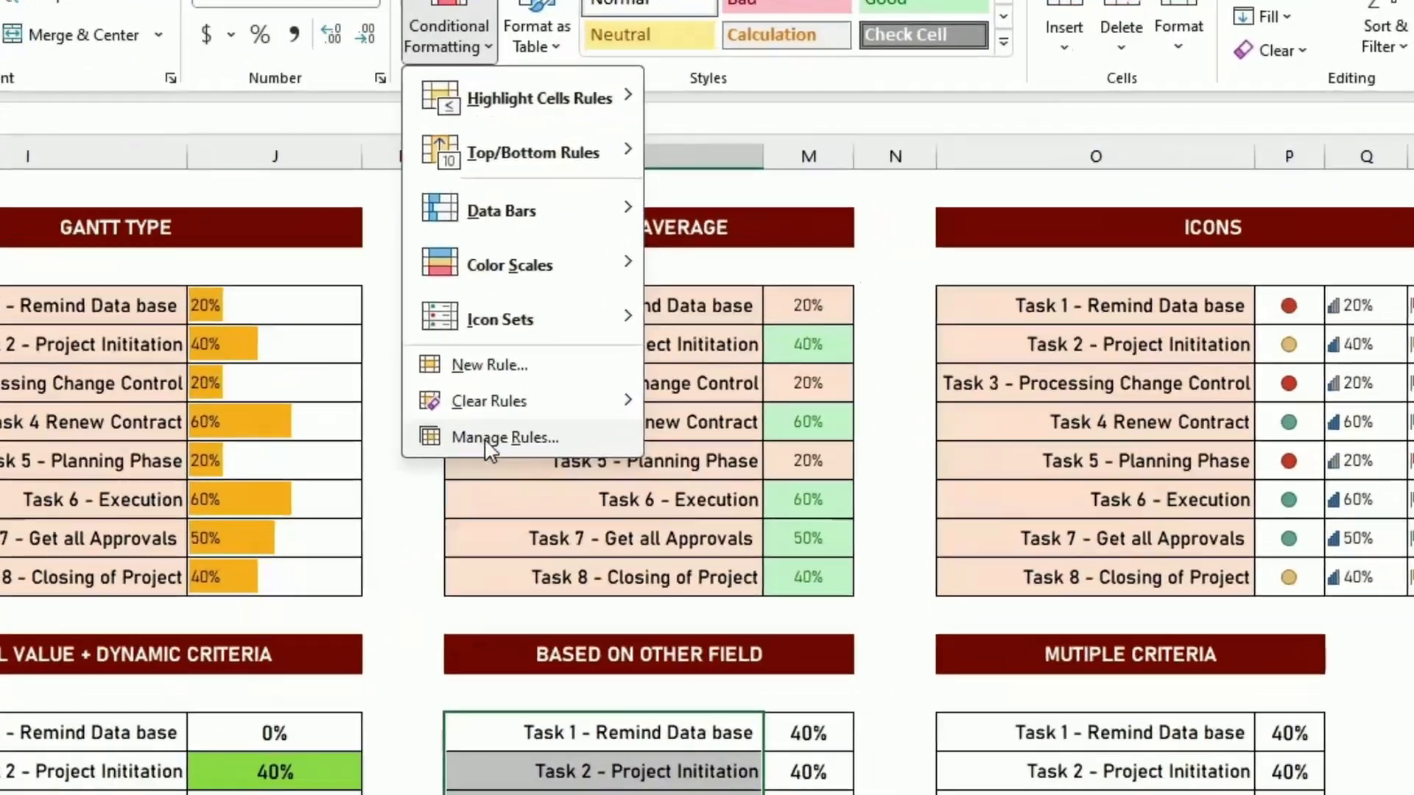
pyautogui.click(744, 329)
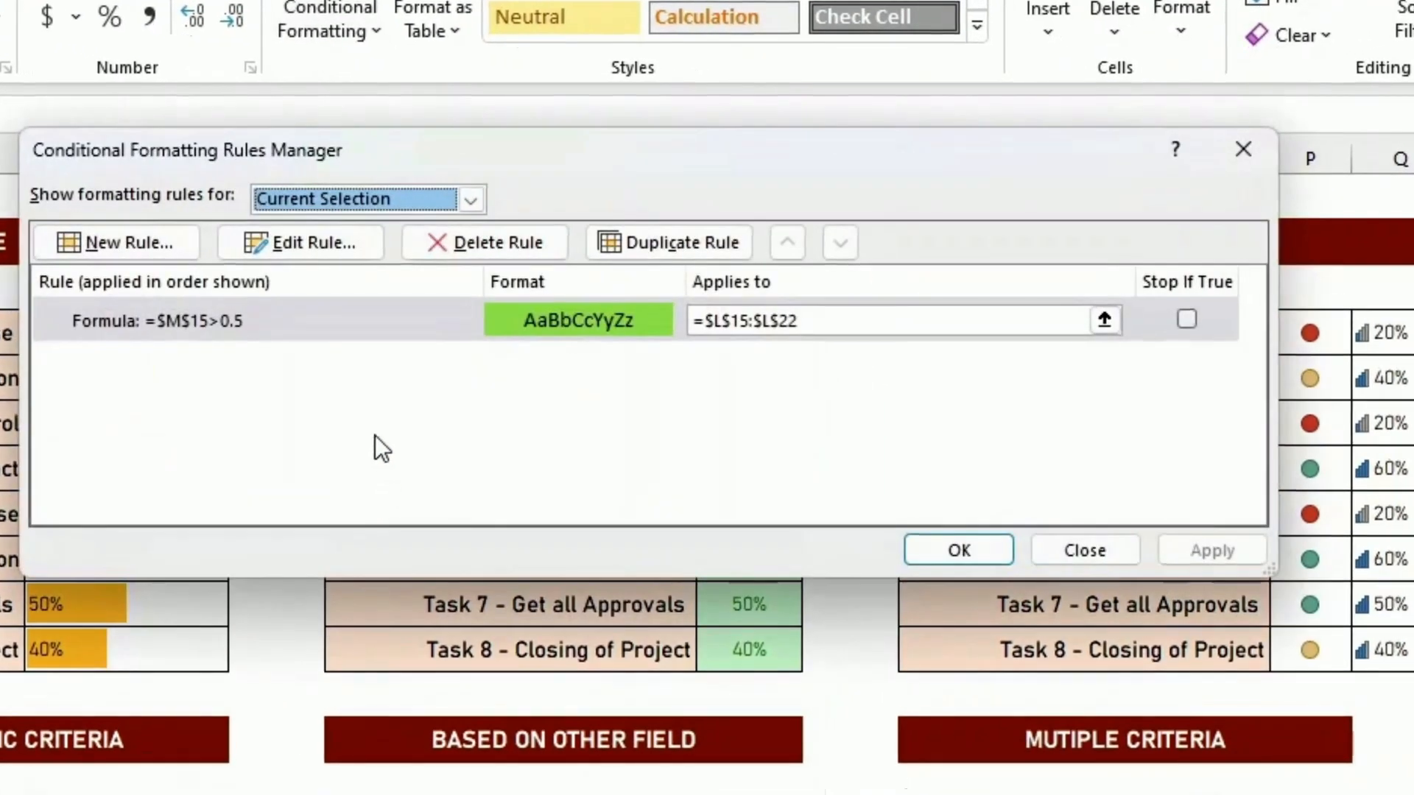
pyautogui.click(283, 328)
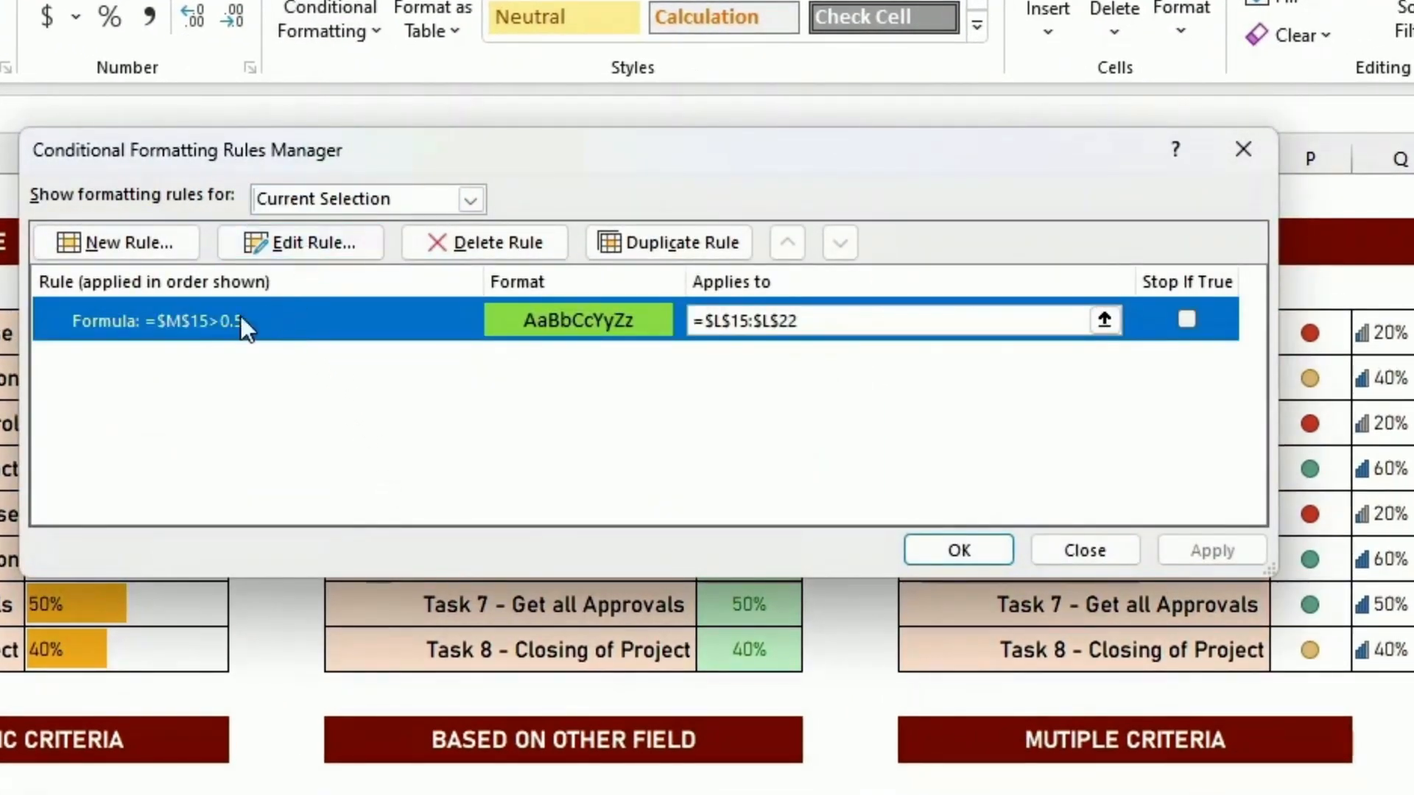
pyautogui.click(297, 244)
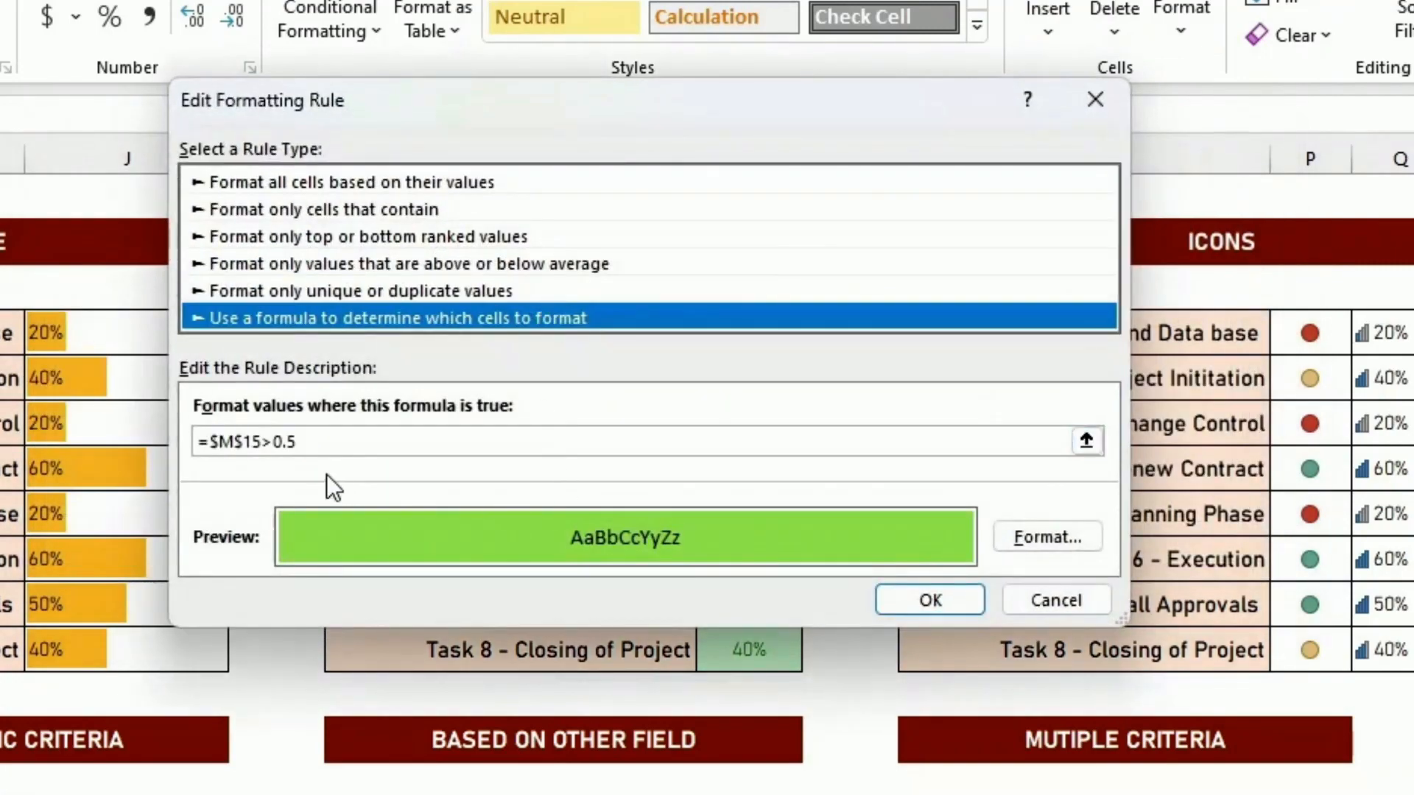
pyautogui.click(247, 442)
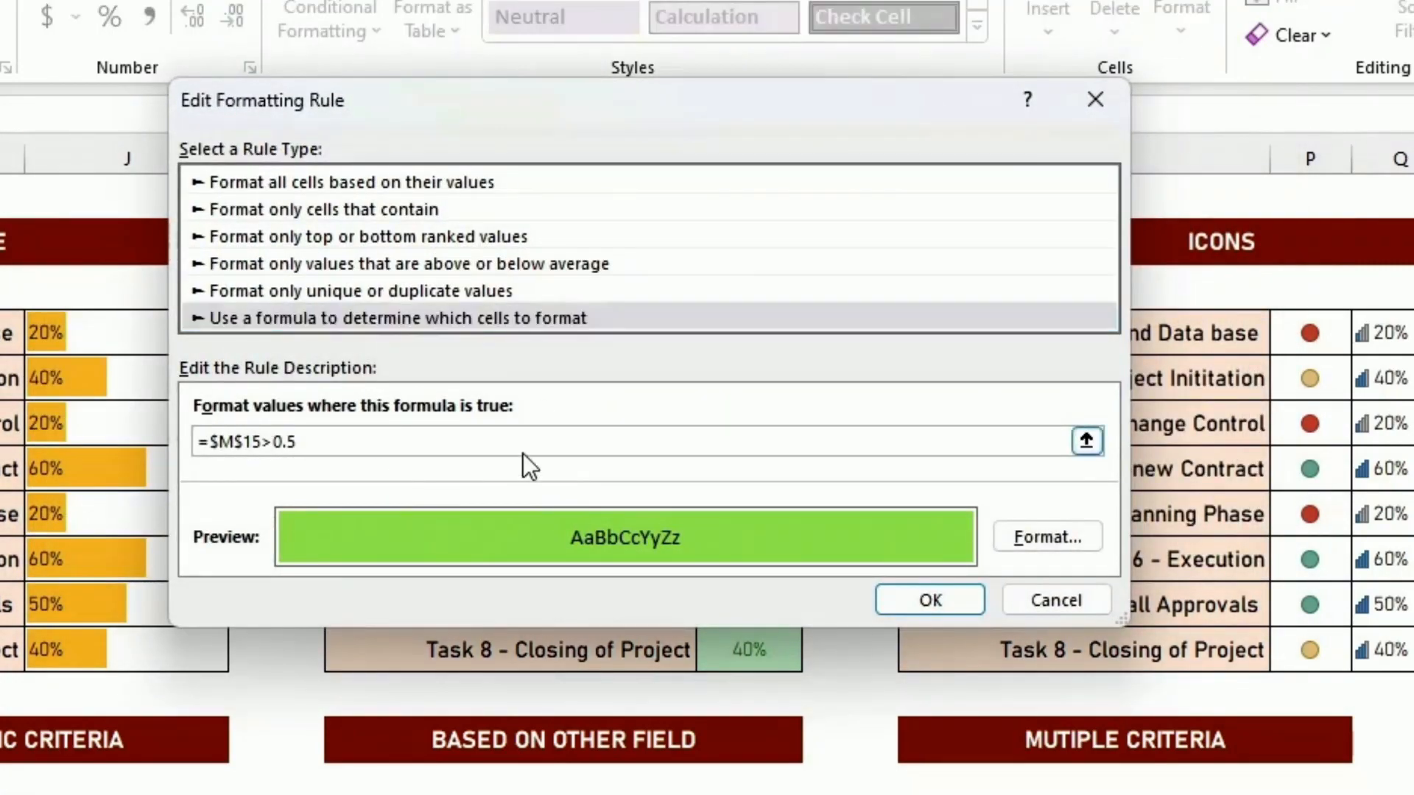
pyautogui.press('BackSpace')
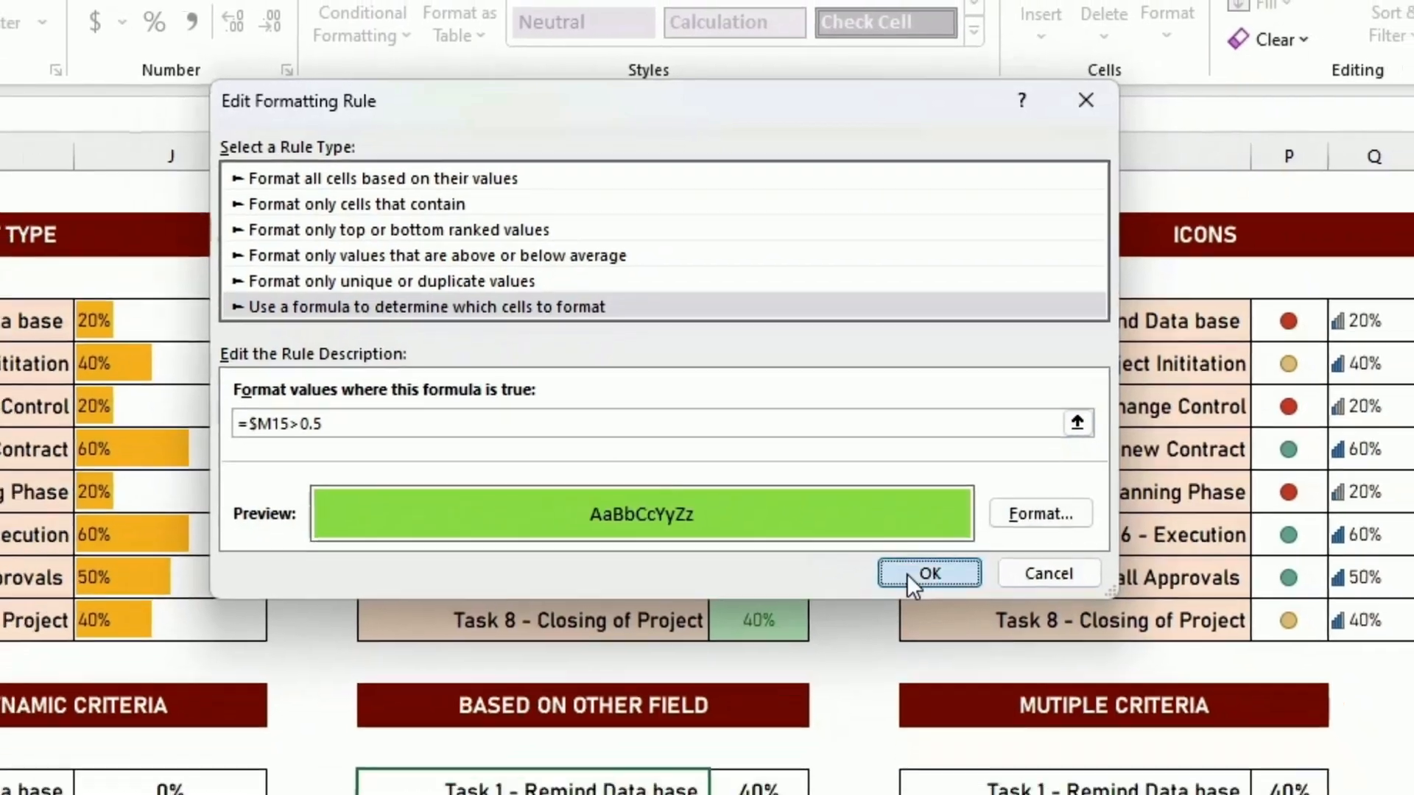
pyautogui.click(930, 600)
pyautogui.click(1126, 421)
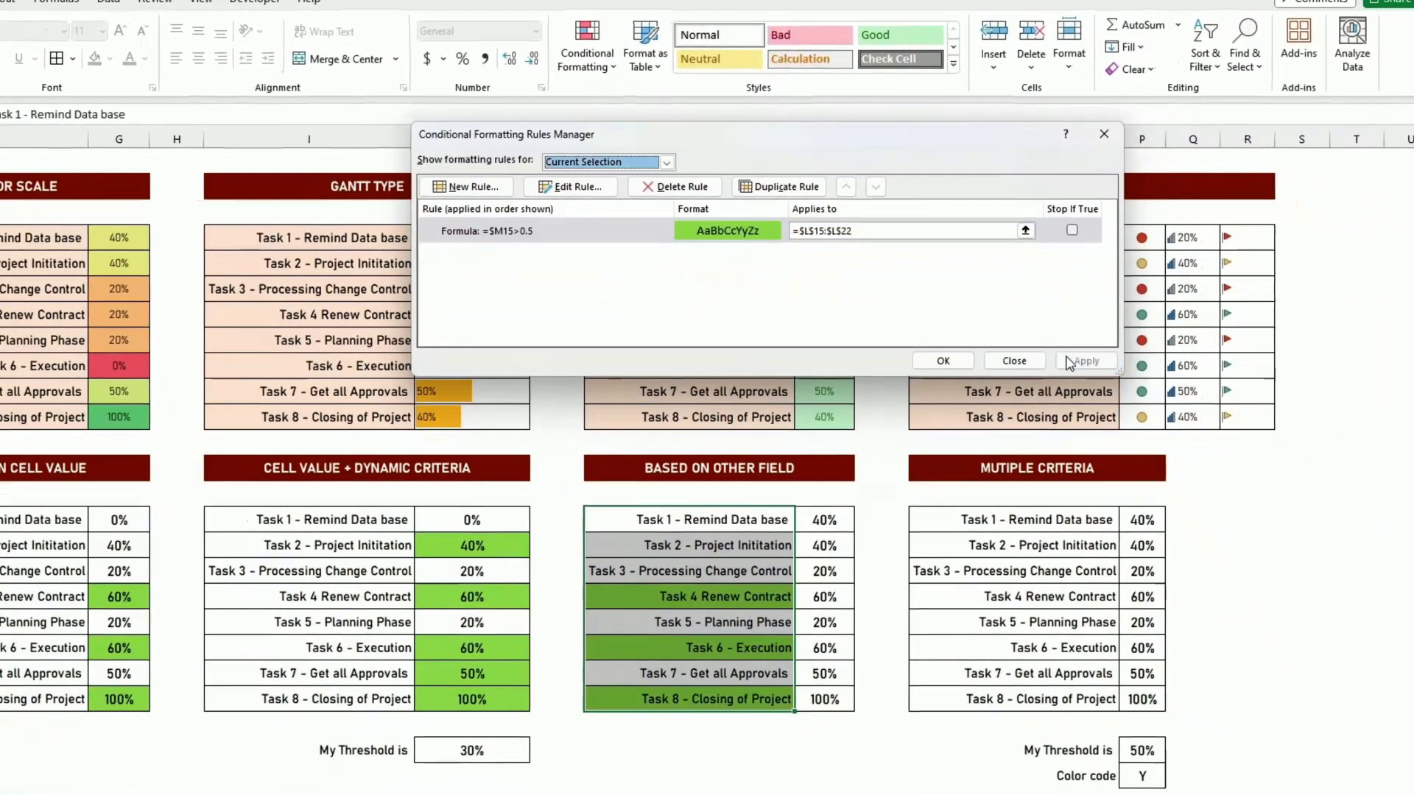
pyautogui.click(947, 421)
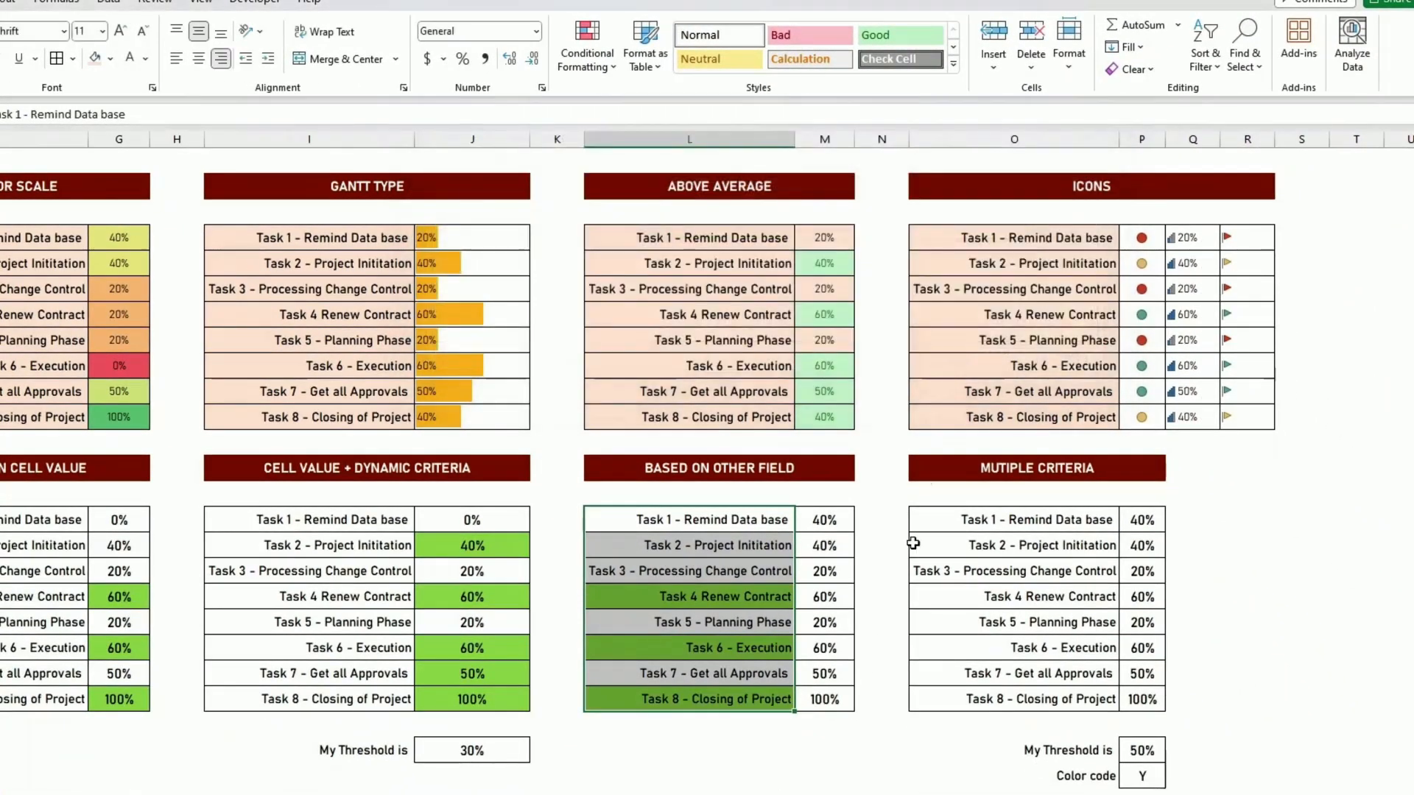
# - Review the Based on Other Field rule's formula and the range it applies to in the Rules Manager
pyautogui.click(829, 698)
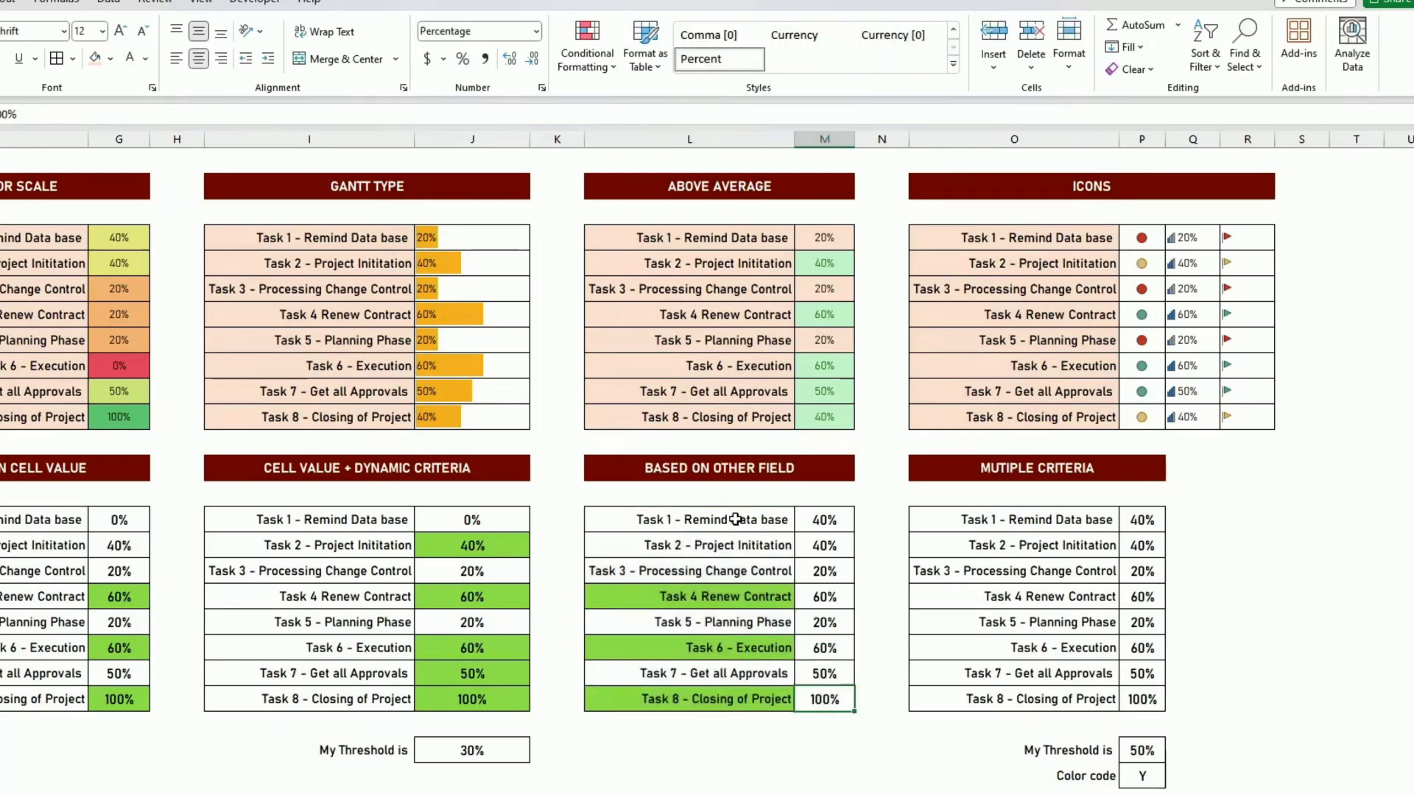
pyautogui.click(736, 519)
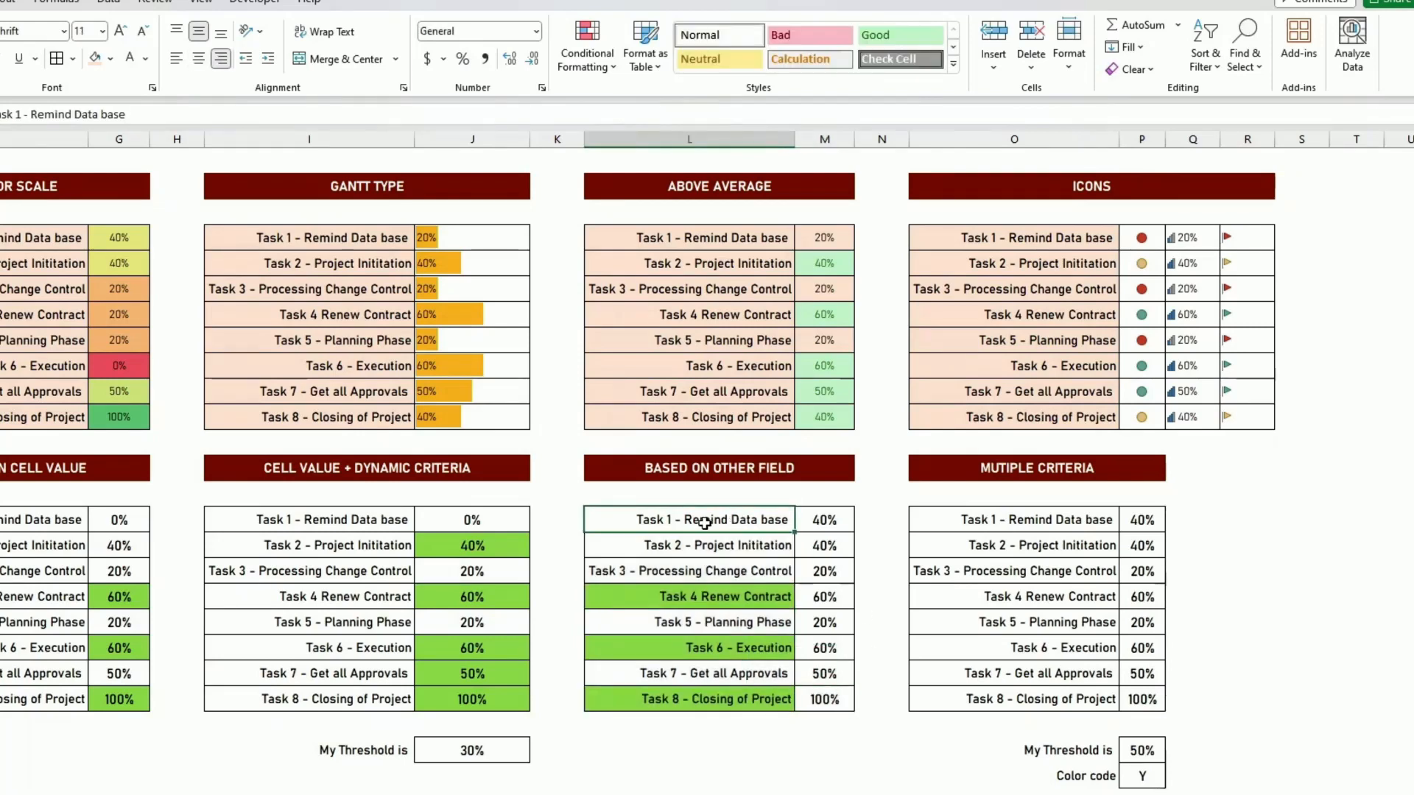
pyautogui.click(598, 65)
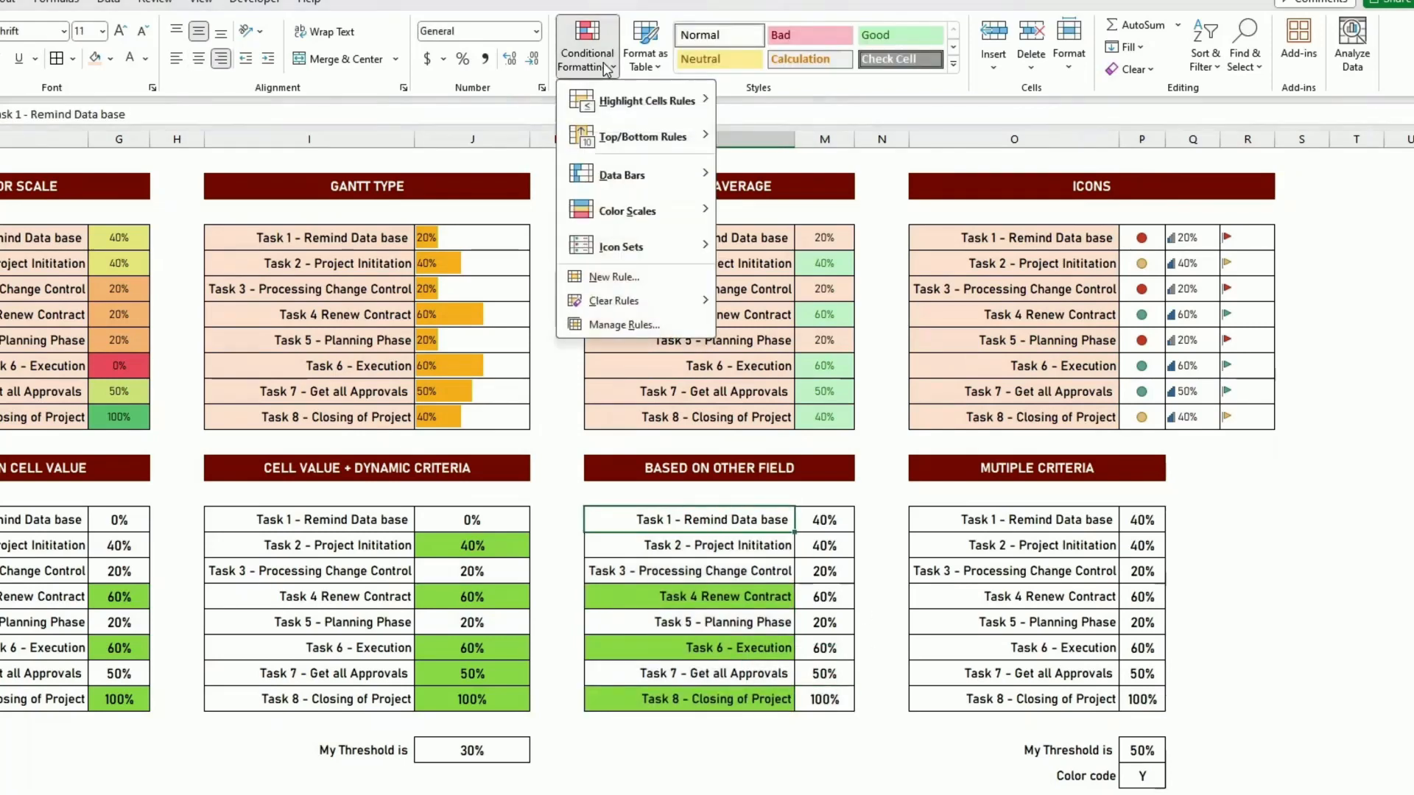
pyautogui.click(639, 326)
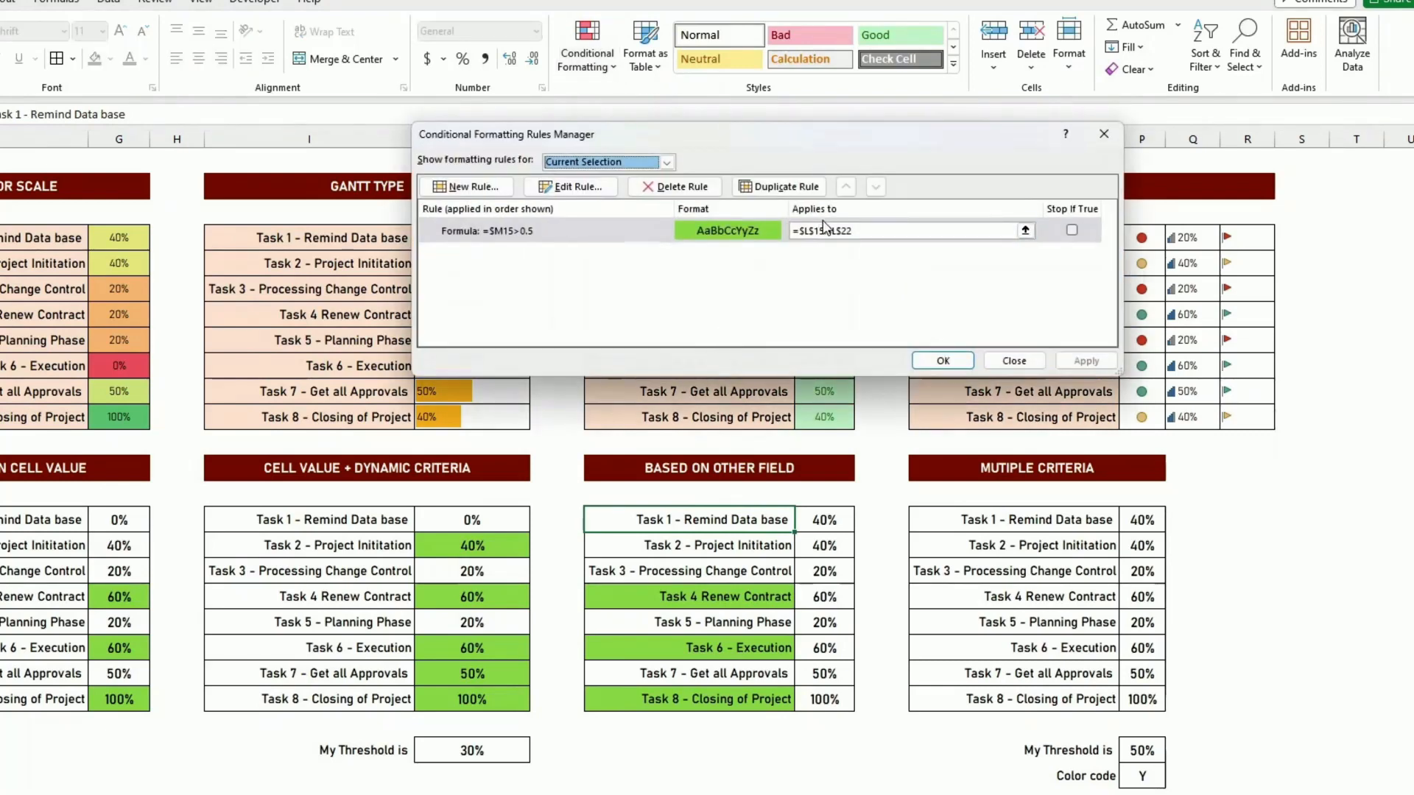
pyautogui.click(869, 232)
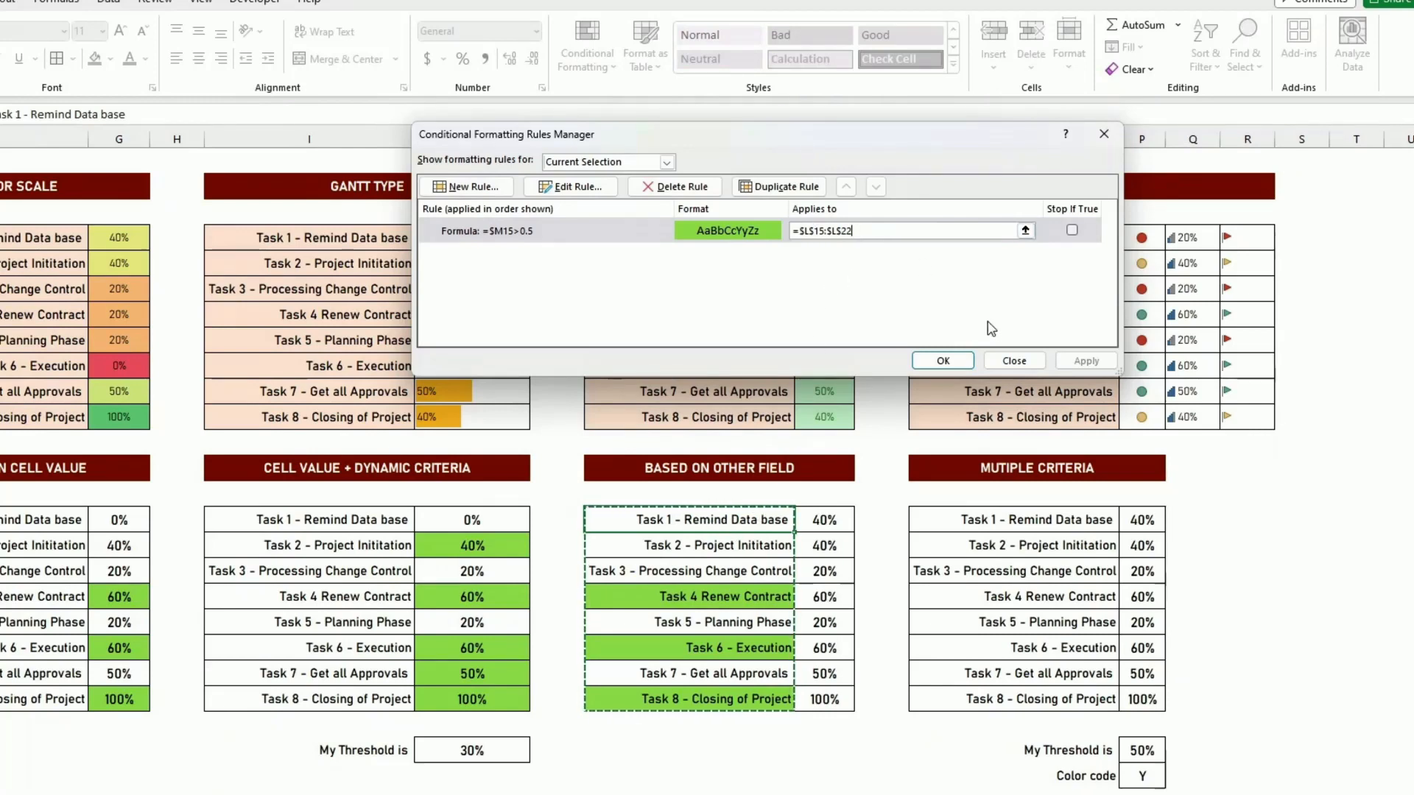
pyautogui.click(943, 361)
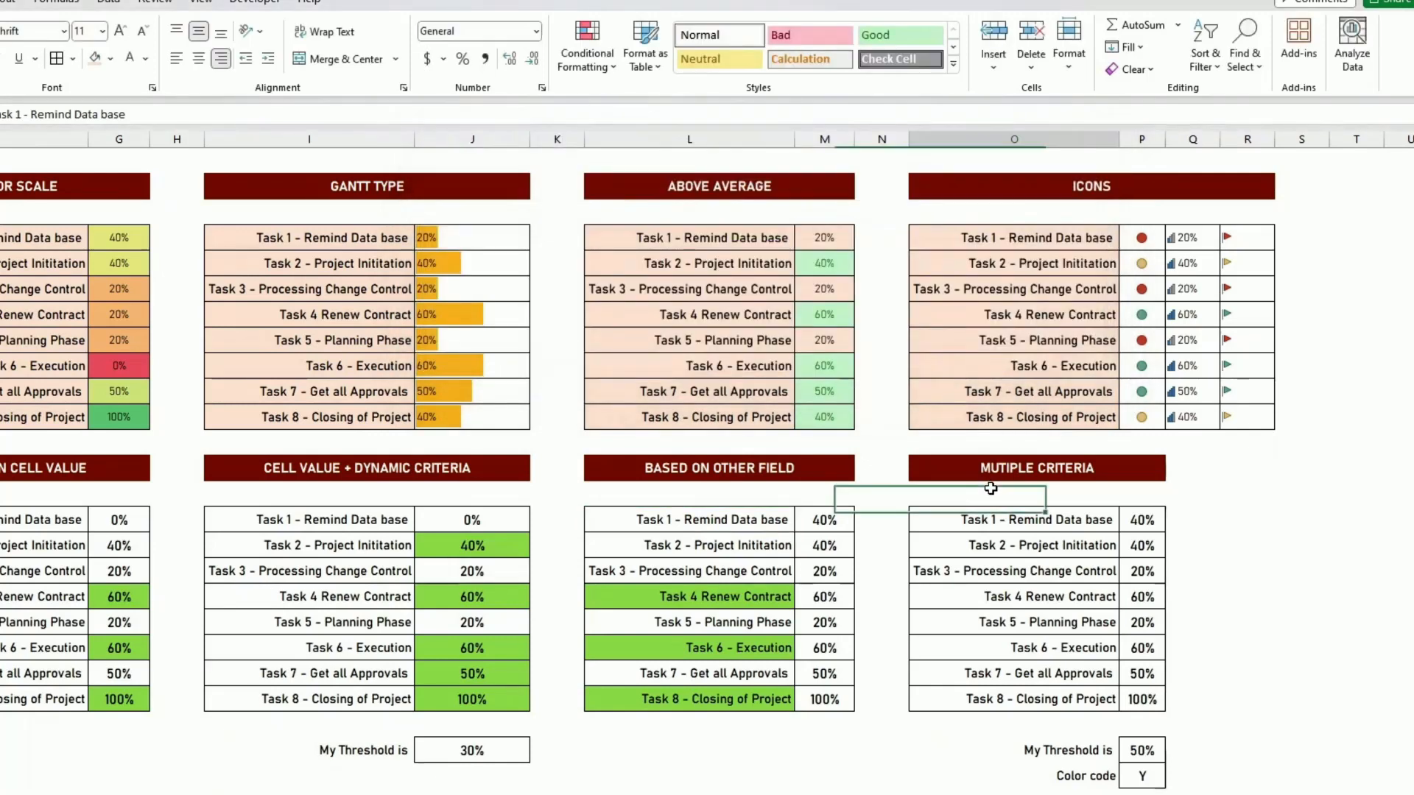
# - Examine the first task, threshold and color code cells of the Multiple Criteria table
pyautogui.click(981, 487)
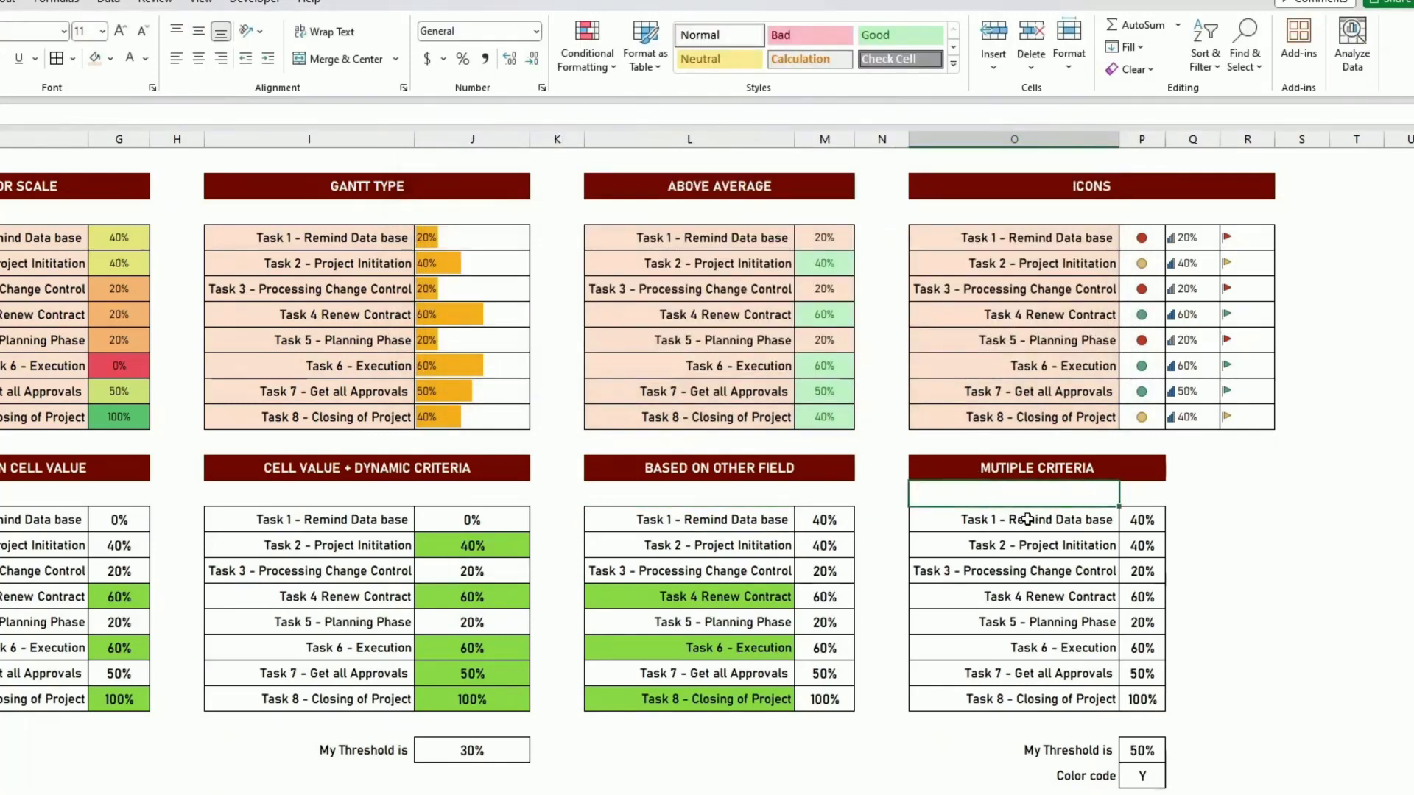
pyautogui.click(1102, 523)
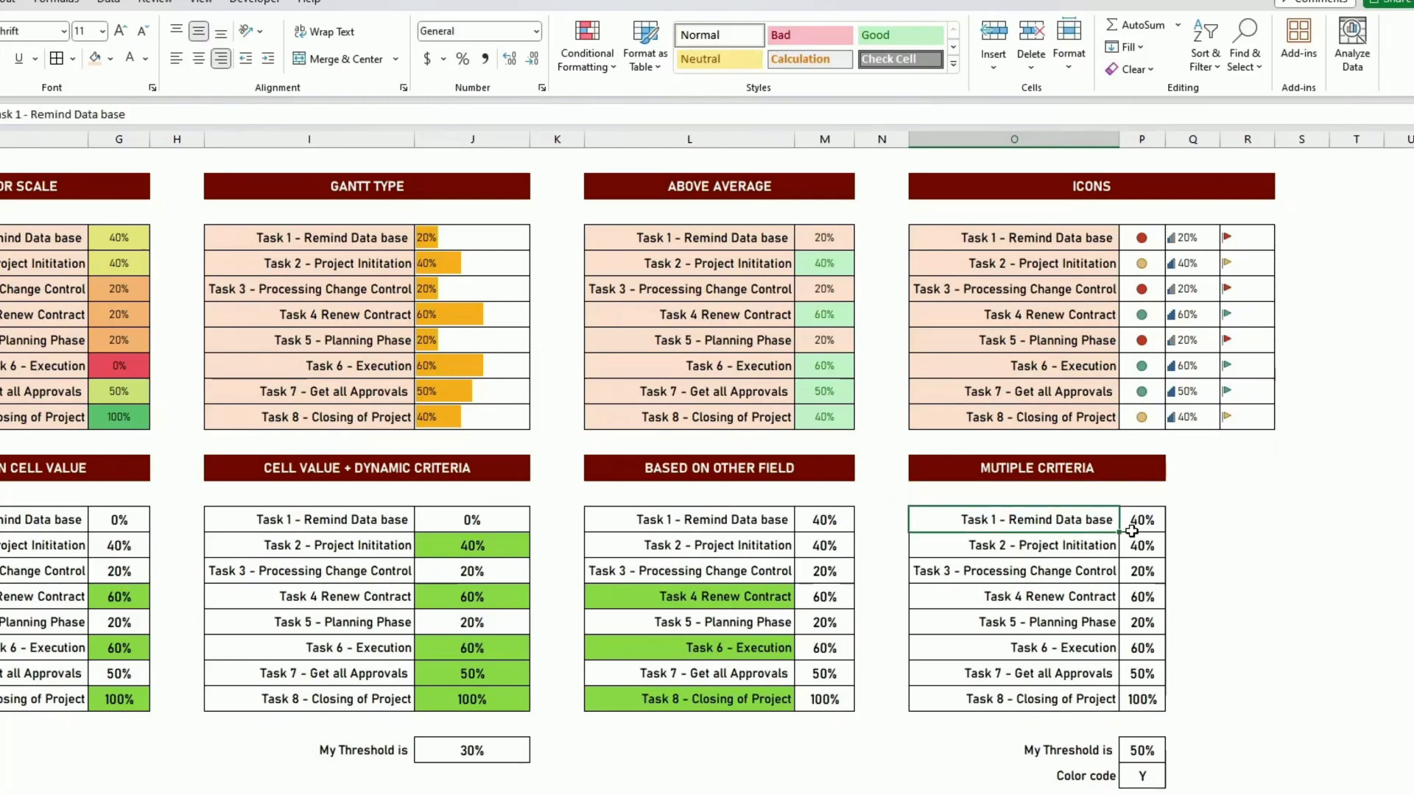
pyautogui.click(479, 755)
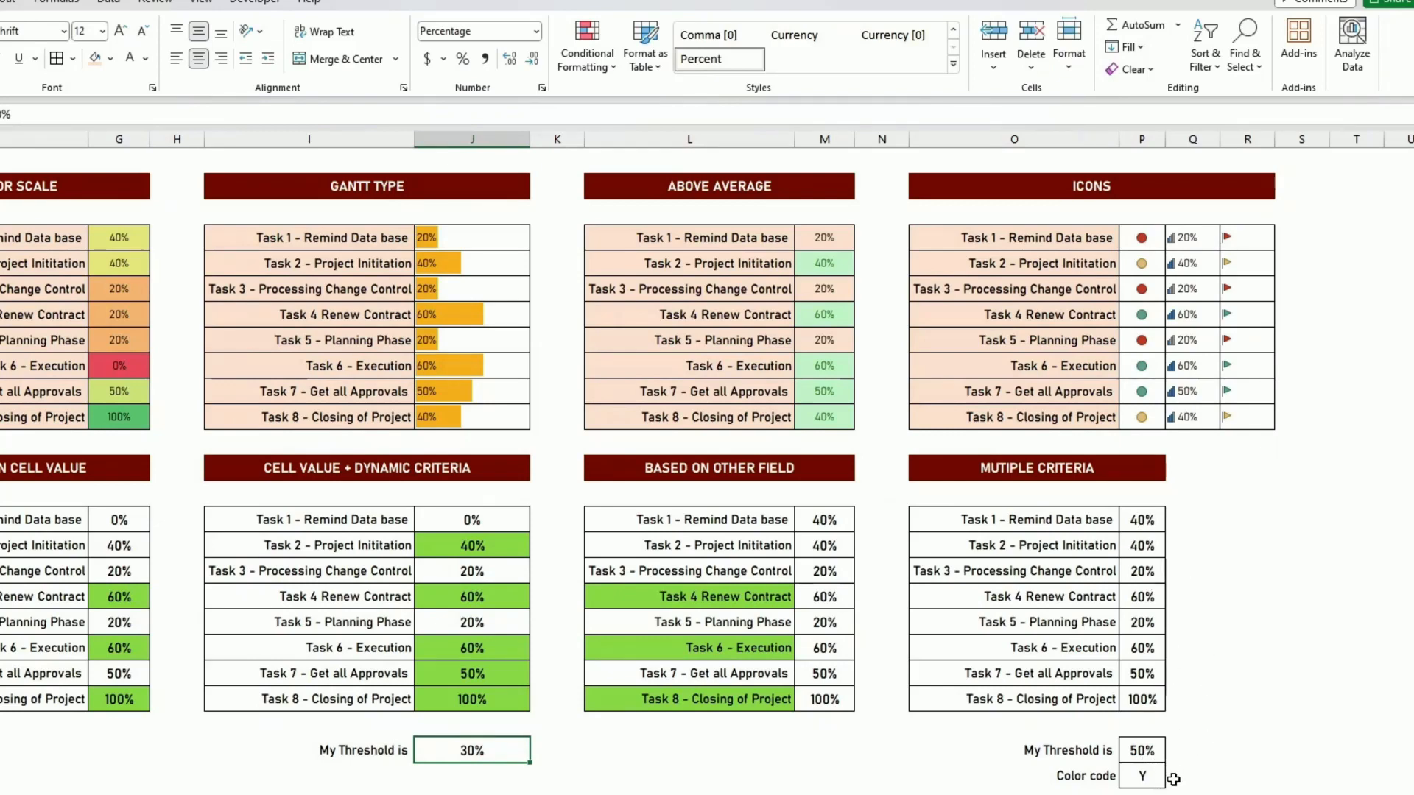
pyautogui.click(1143, 780)
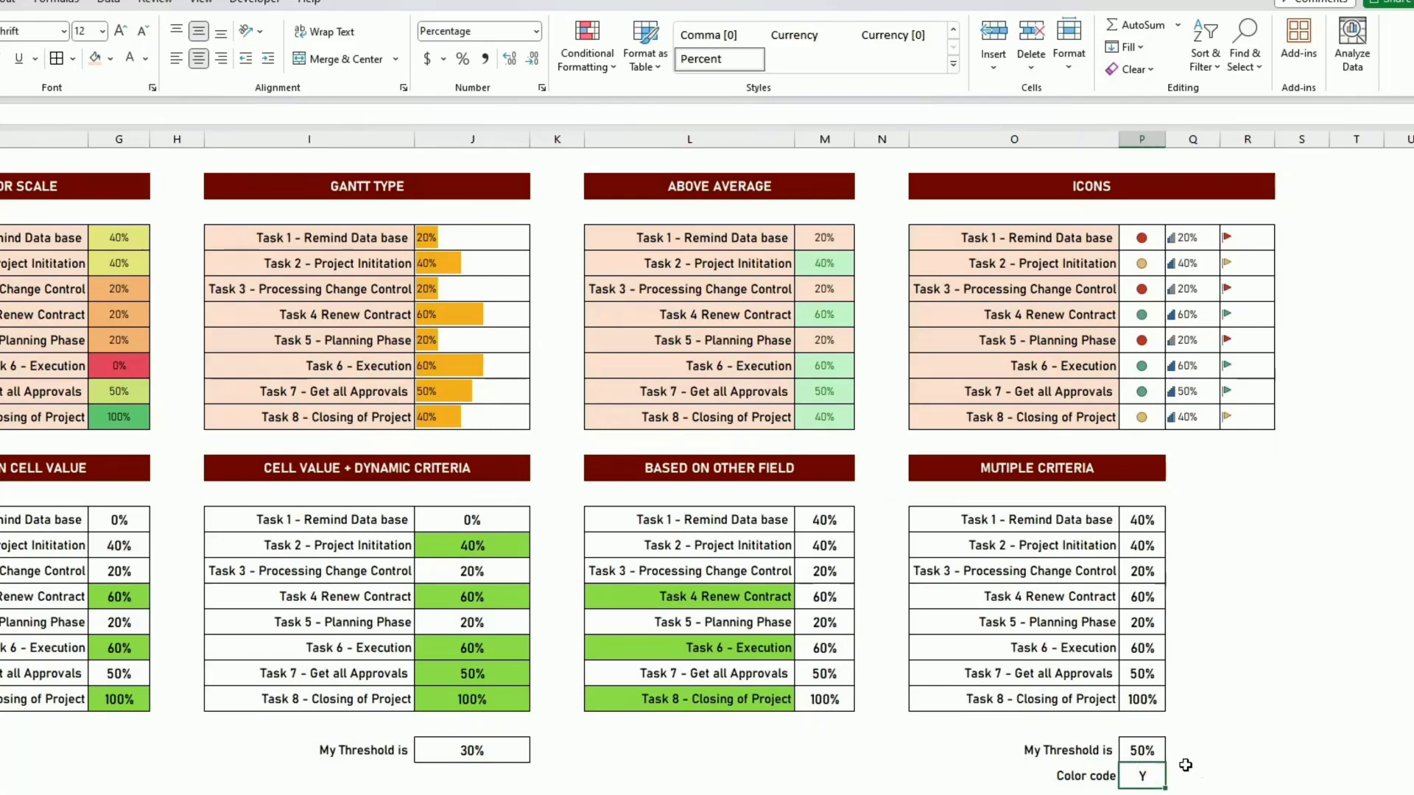
pyautogui.click(1144, 749)
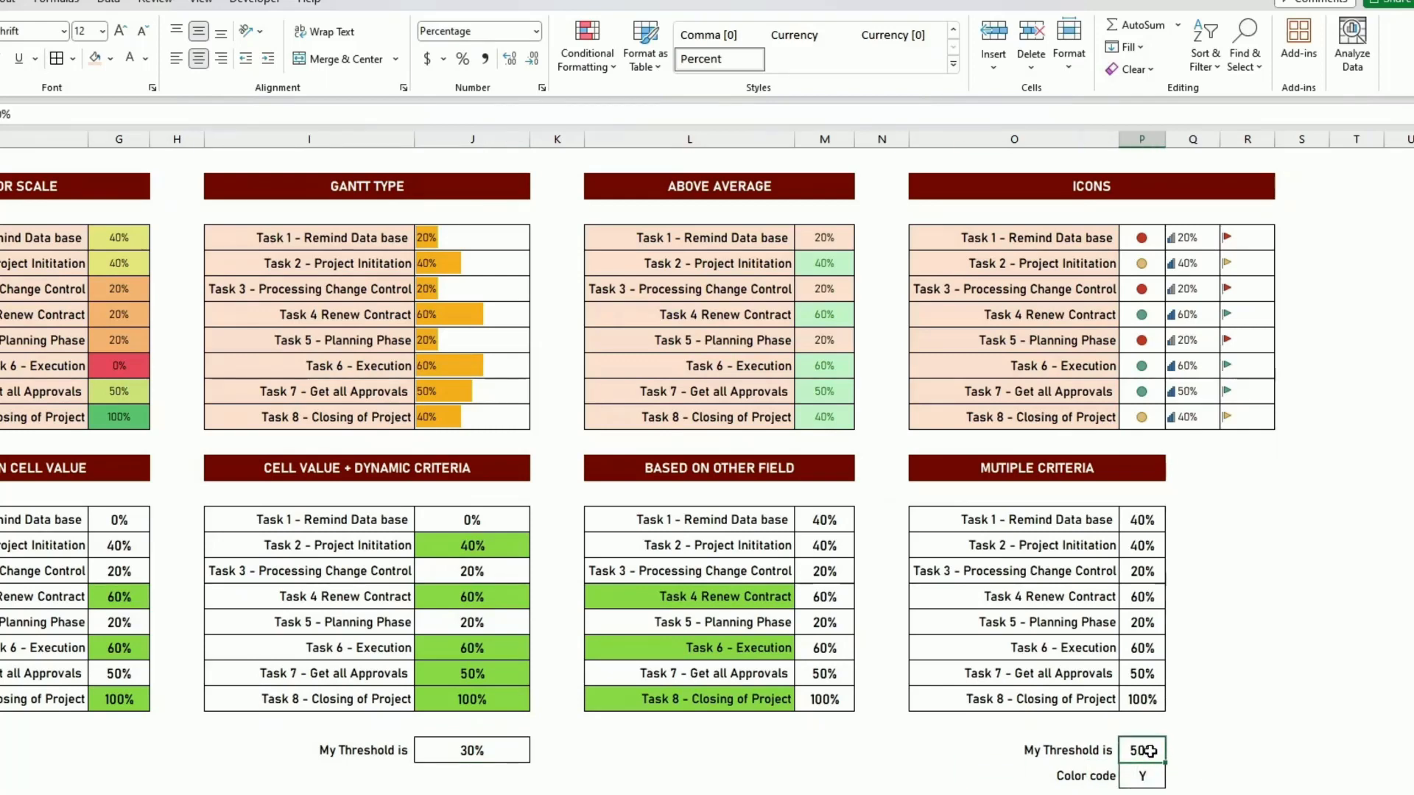
pyautogui.click(1231, 772)
# - Create a formula-based formatting rule for the Multiple Criteria task names, O15:O22, using =AND($P15>$P$24,$P$25="Y")
pyautogui.moveTo(1079, 519); pyautogui.dragTo(1086, 699)
pyautogui.click(585, 77)
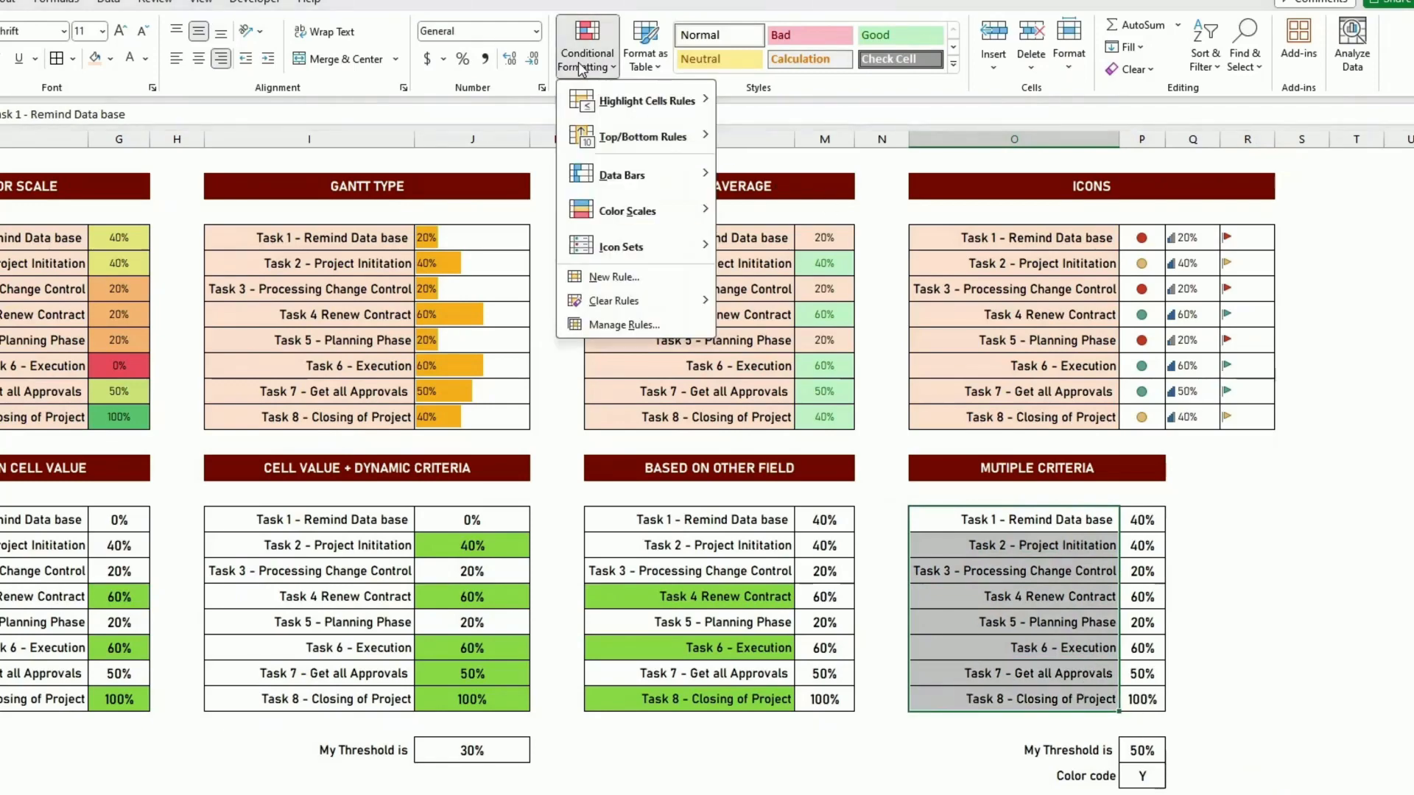
pyautogui.click(668, 277)
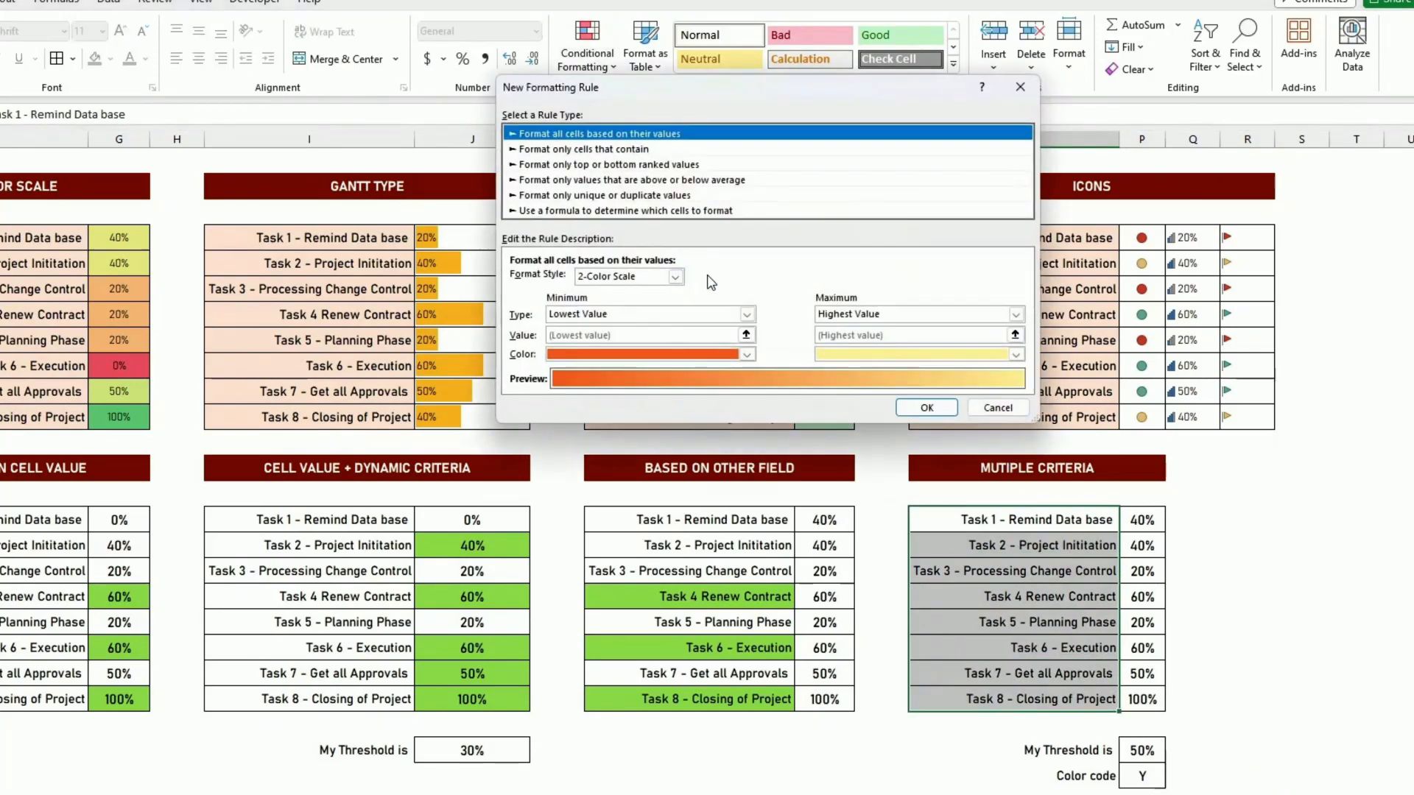
pyautogui.click(557, 212)
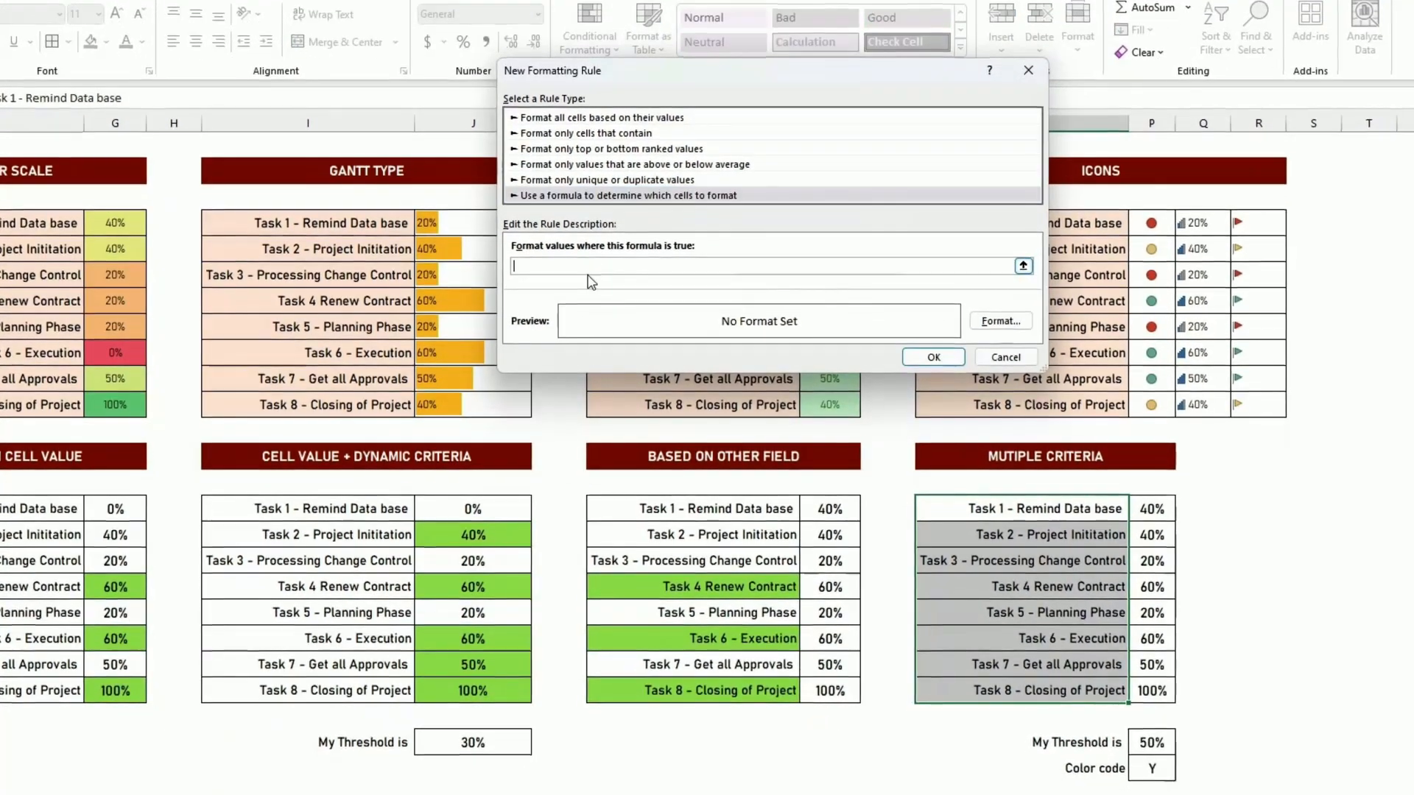
pyautogui.click(587, 286)
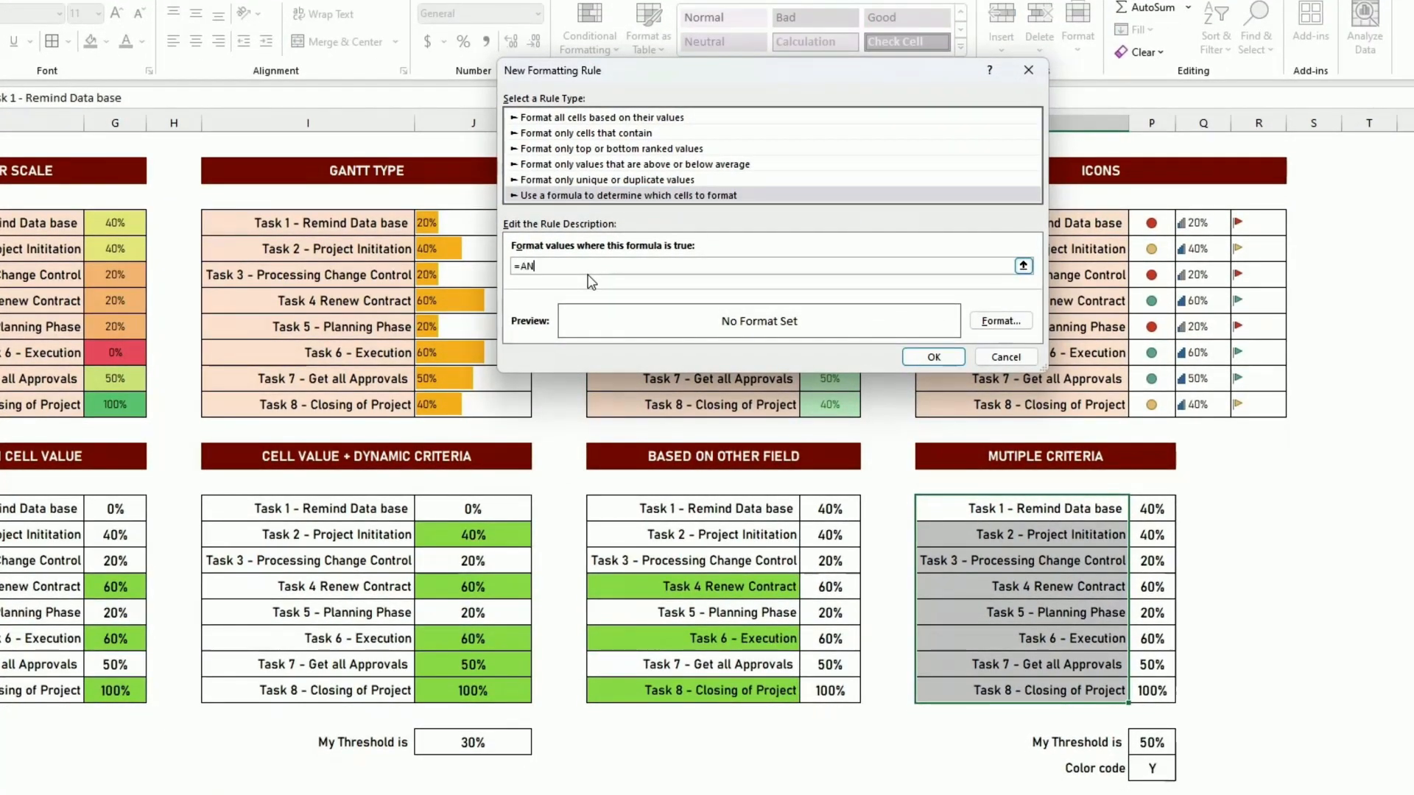
pyautogui.click(1143, 507)
pyautogui.press('BackSpace')
pyautogui.press('BackSpace')
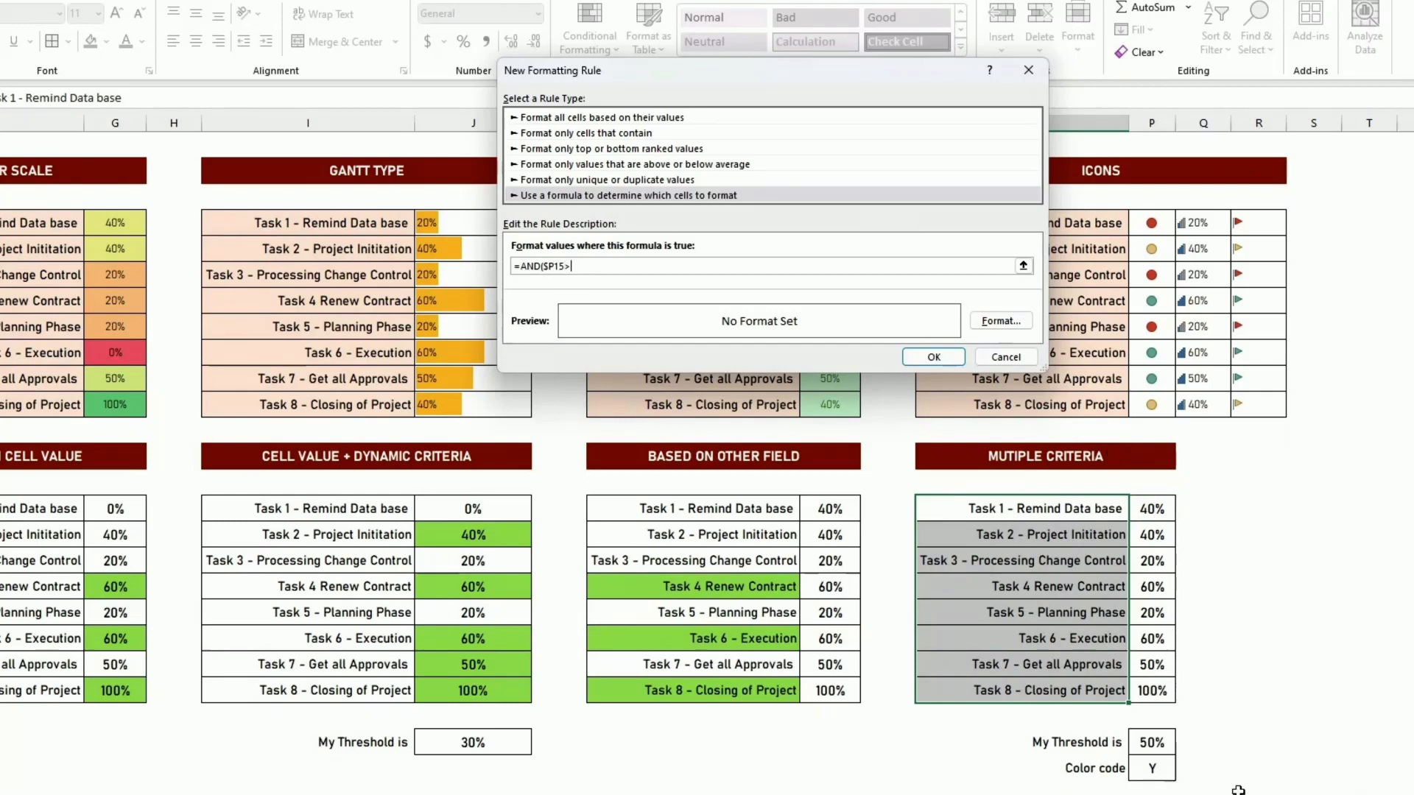
pyautogui.click(1152, 744)
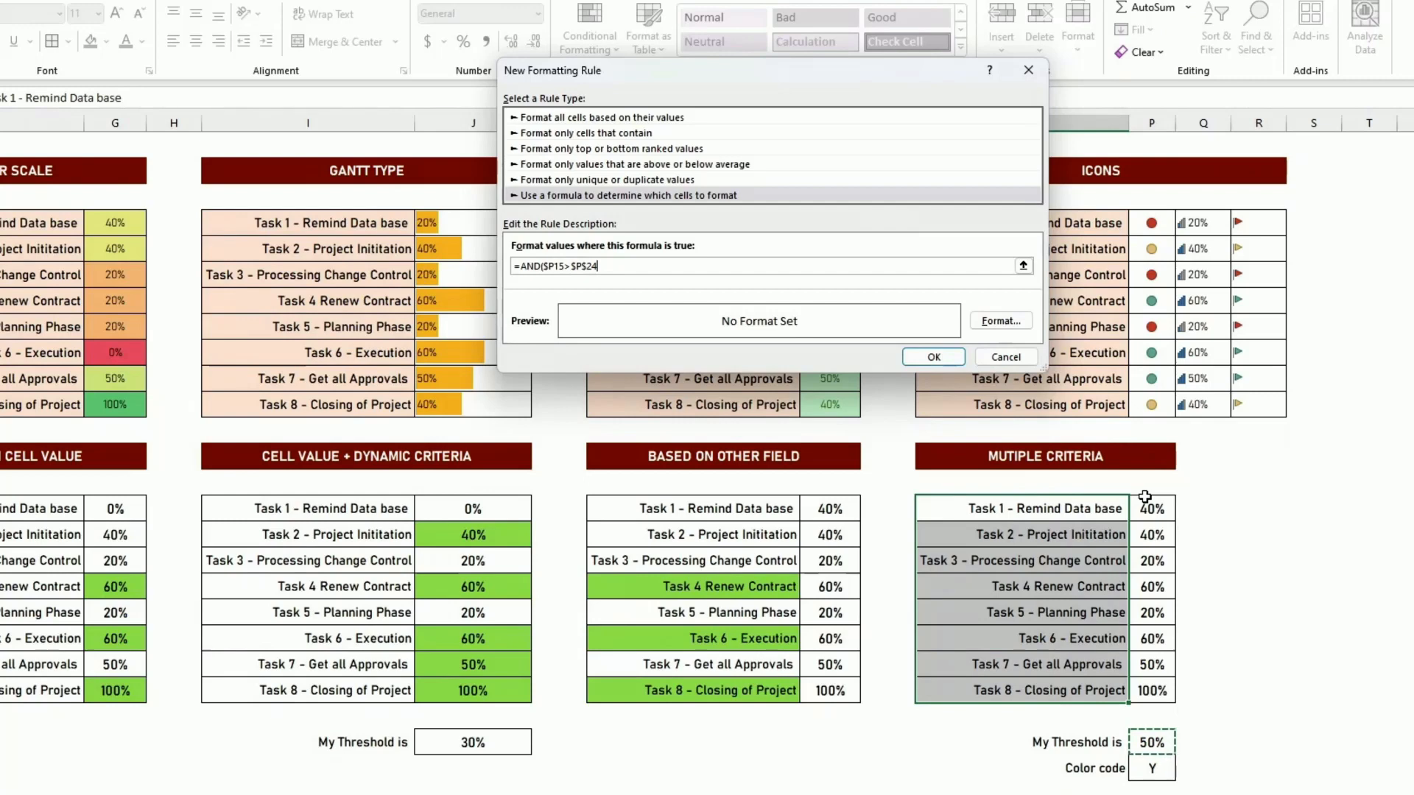
pyautogui.write(',')
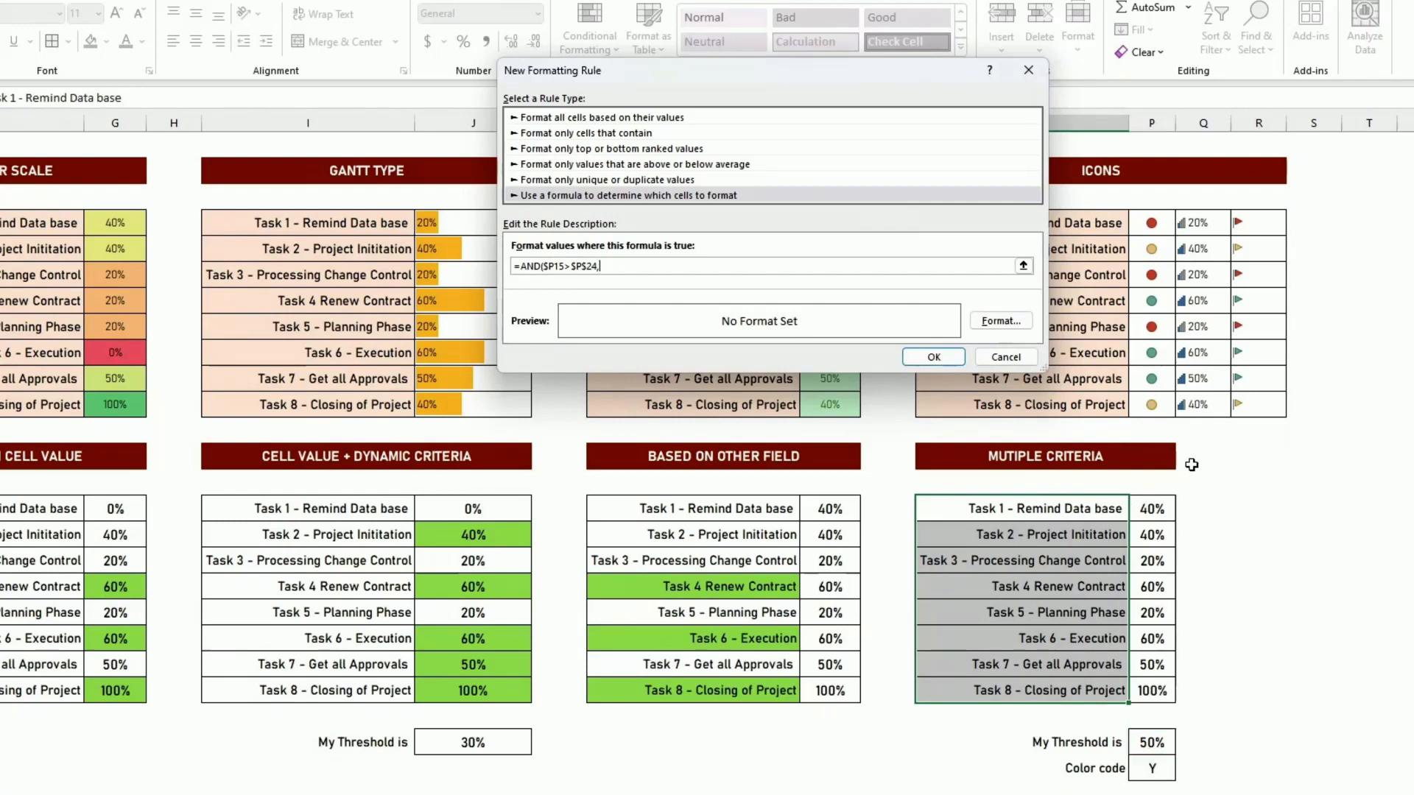
pyautogui.click(1152, 769)
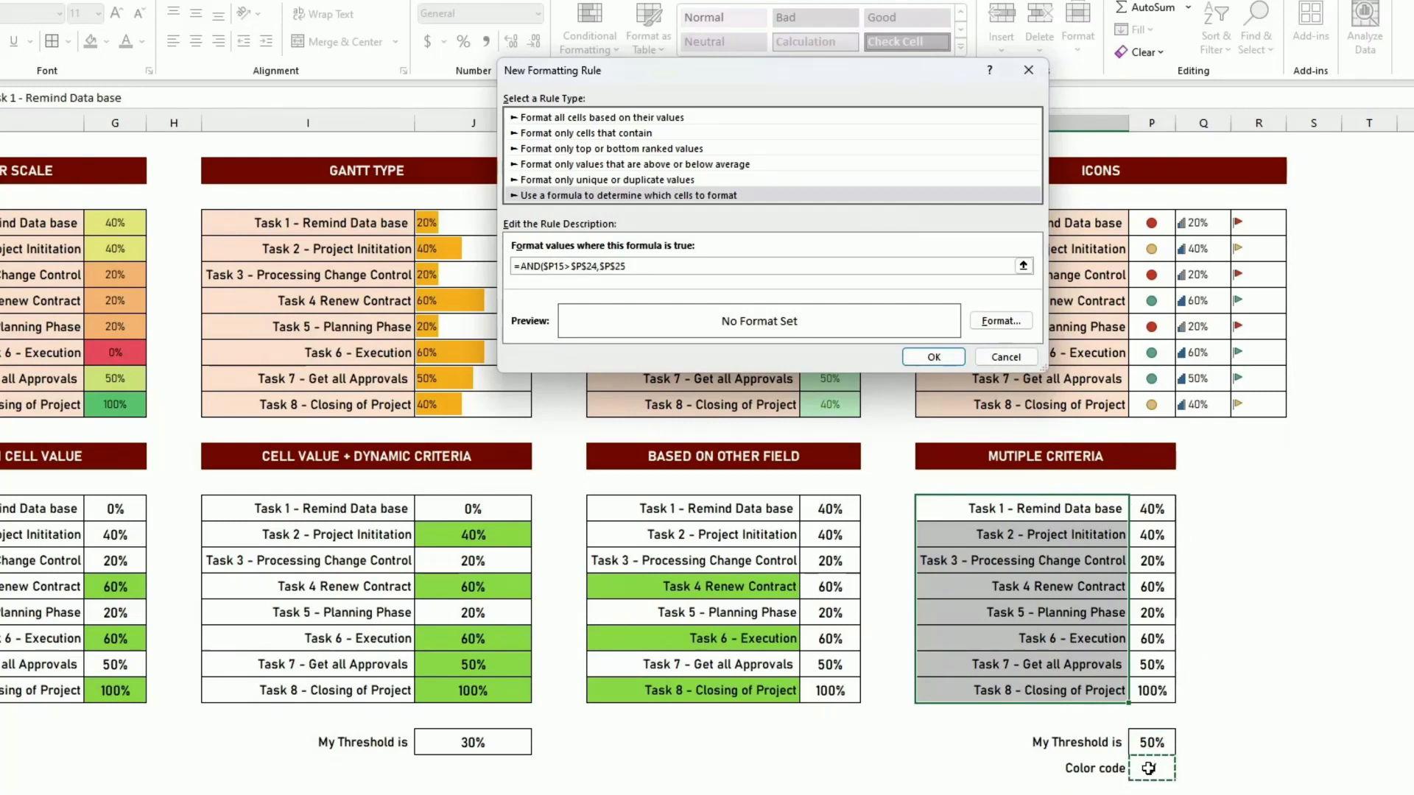
pyautogui.write('="Y')
# - Give the multiple-criteria rule a light green background fill and apply it to the task names
pyautogui.click(1010, 323)
pyautogui.click(636, 195)
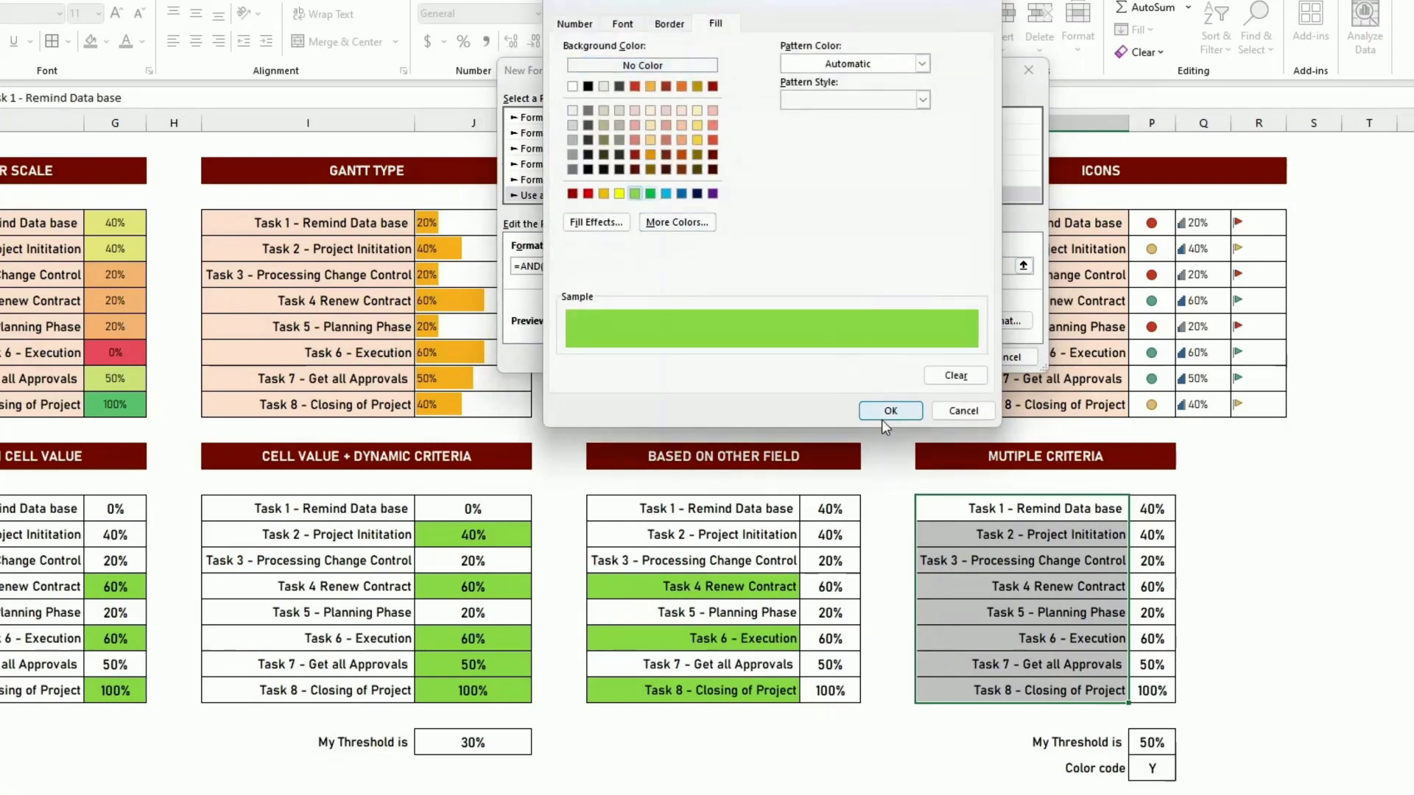
pyautogui.click(908, 413)
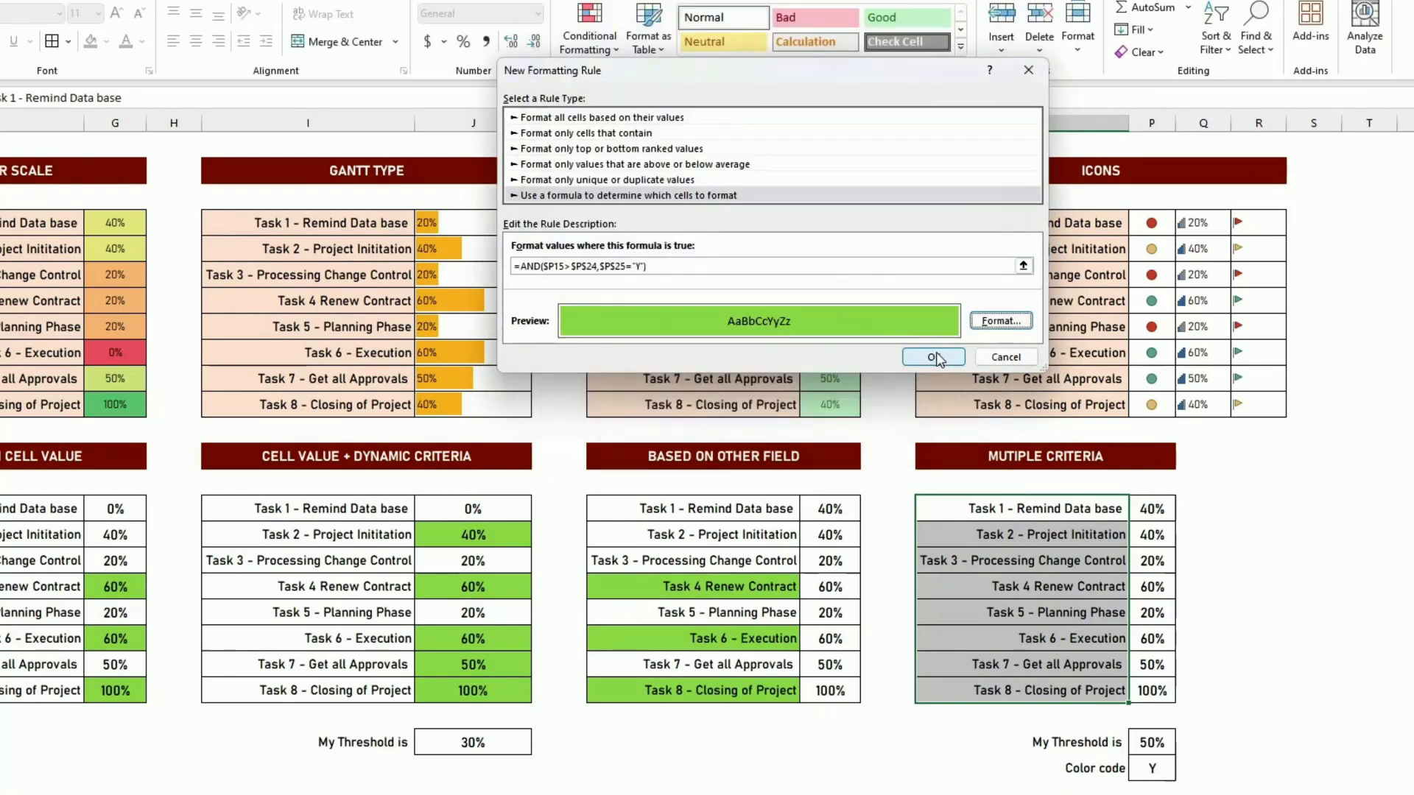
pyautogui.click(935, 357)
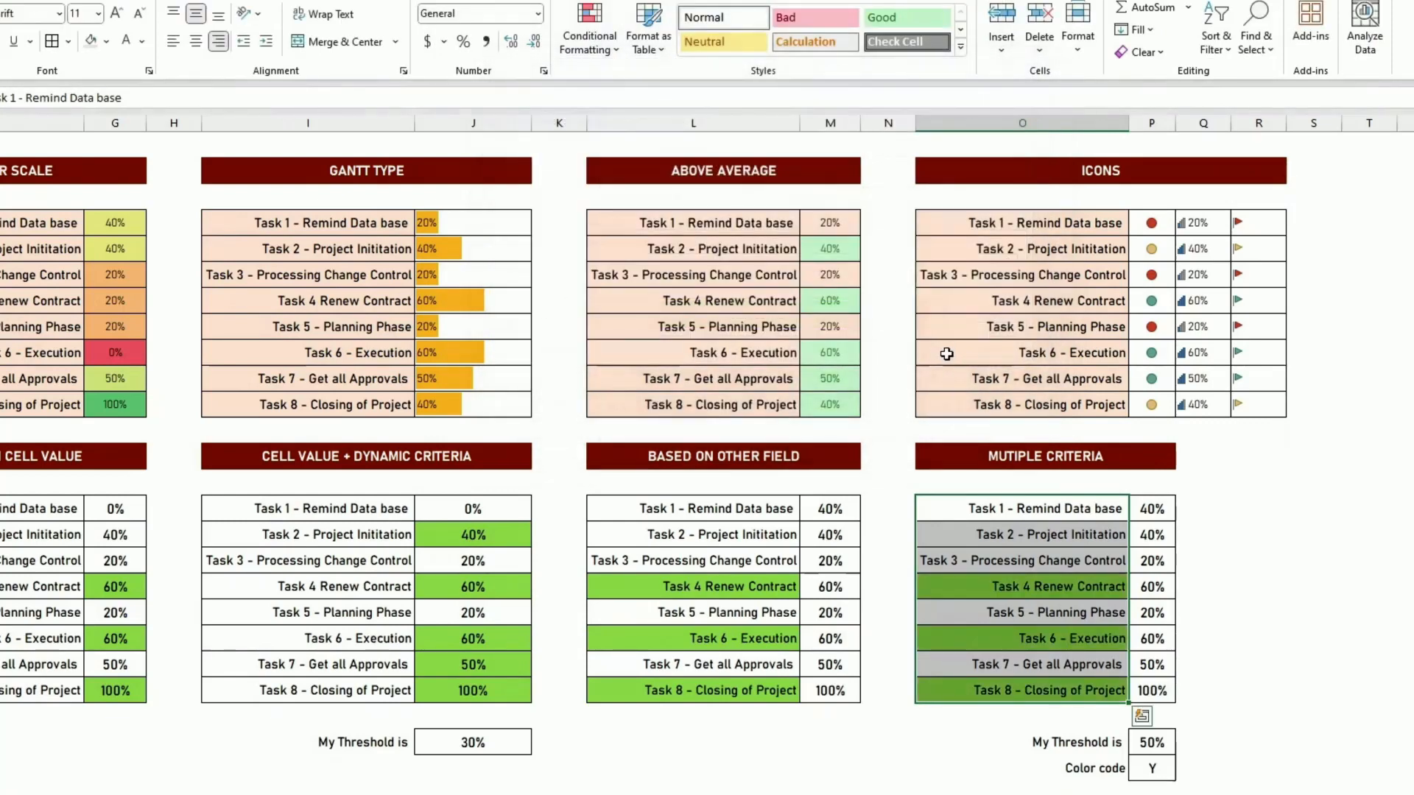
pyautogui.click(1244, 613)
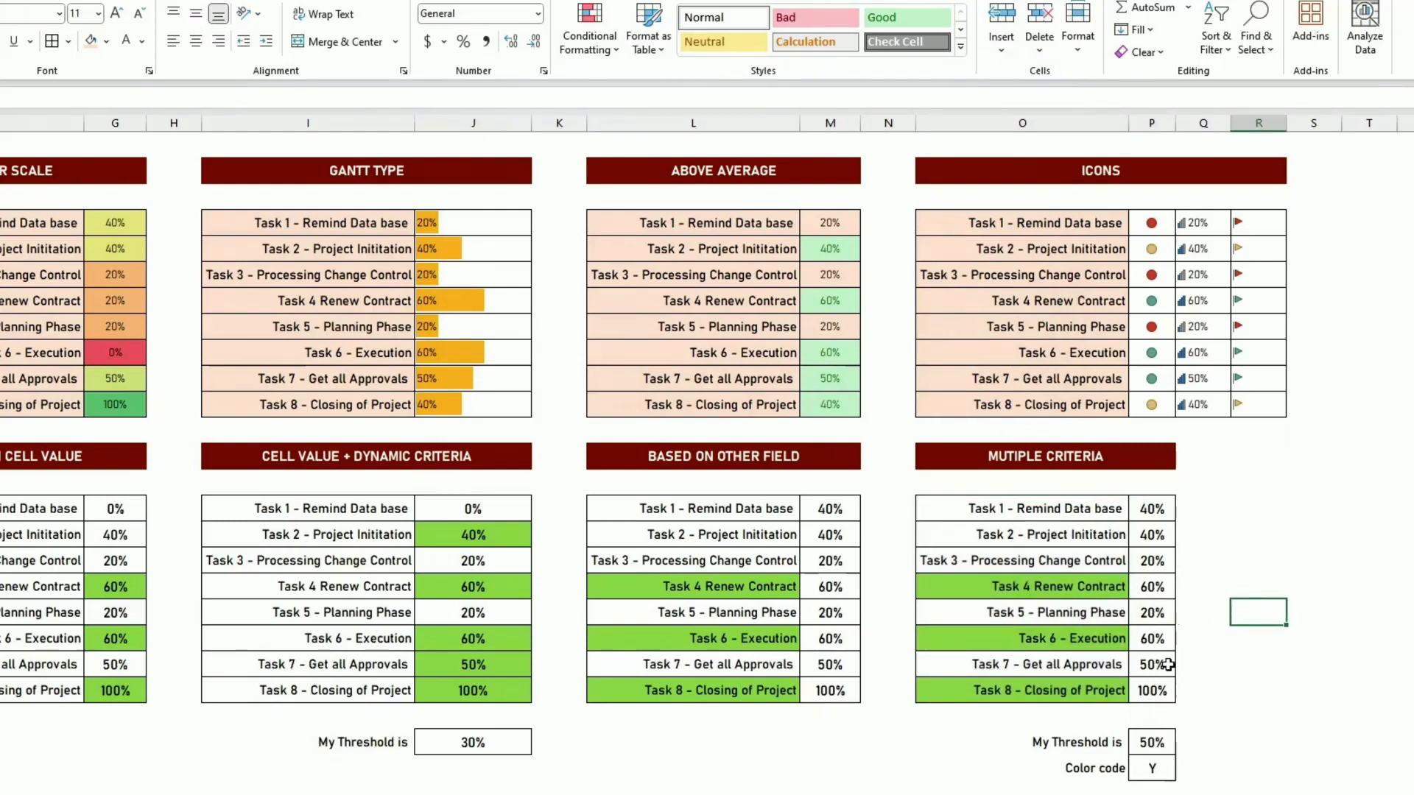
# - Test the Multiple Criteria color code in P25 by setting it to N and restoring it to Y
pyautogui.click(1147, 770)
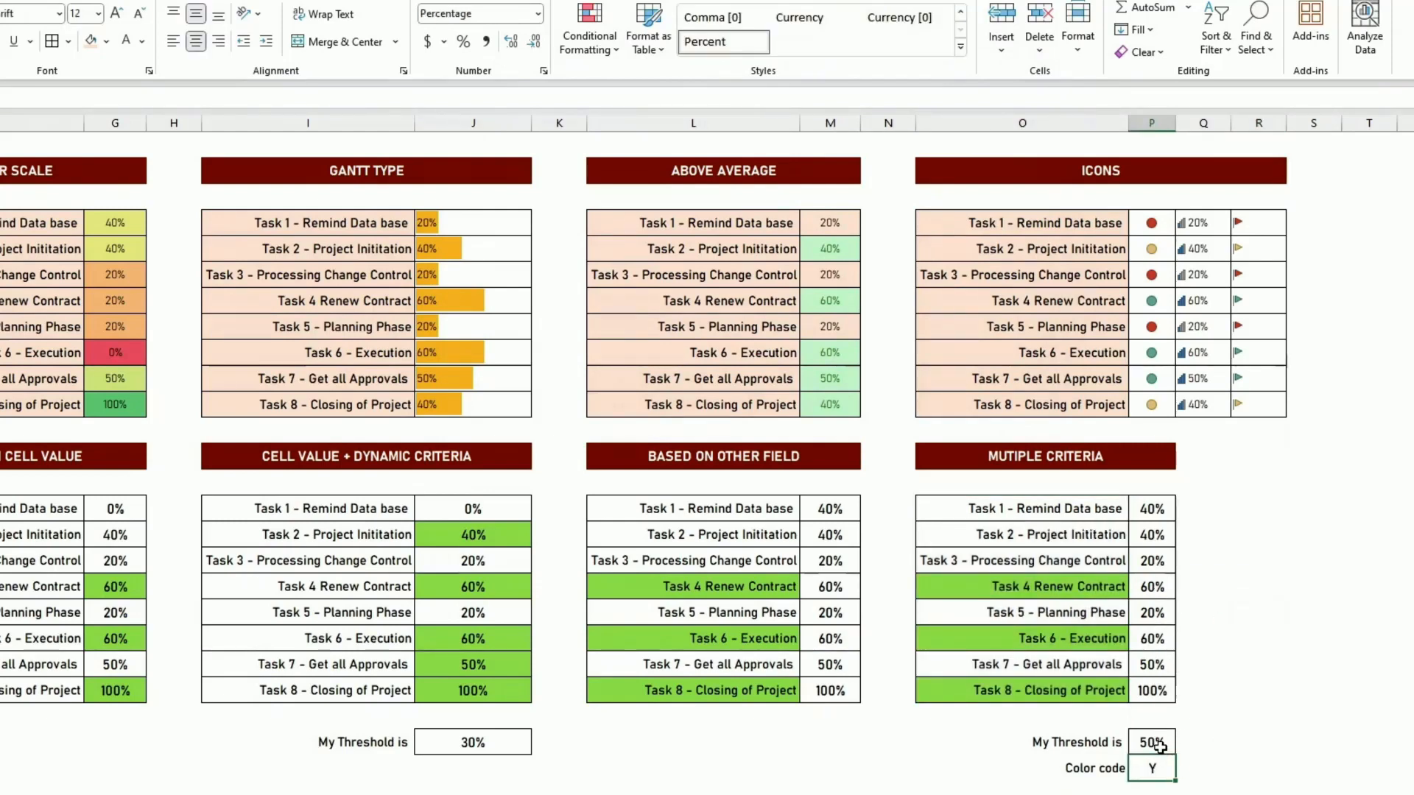
pyautogui.write('N')
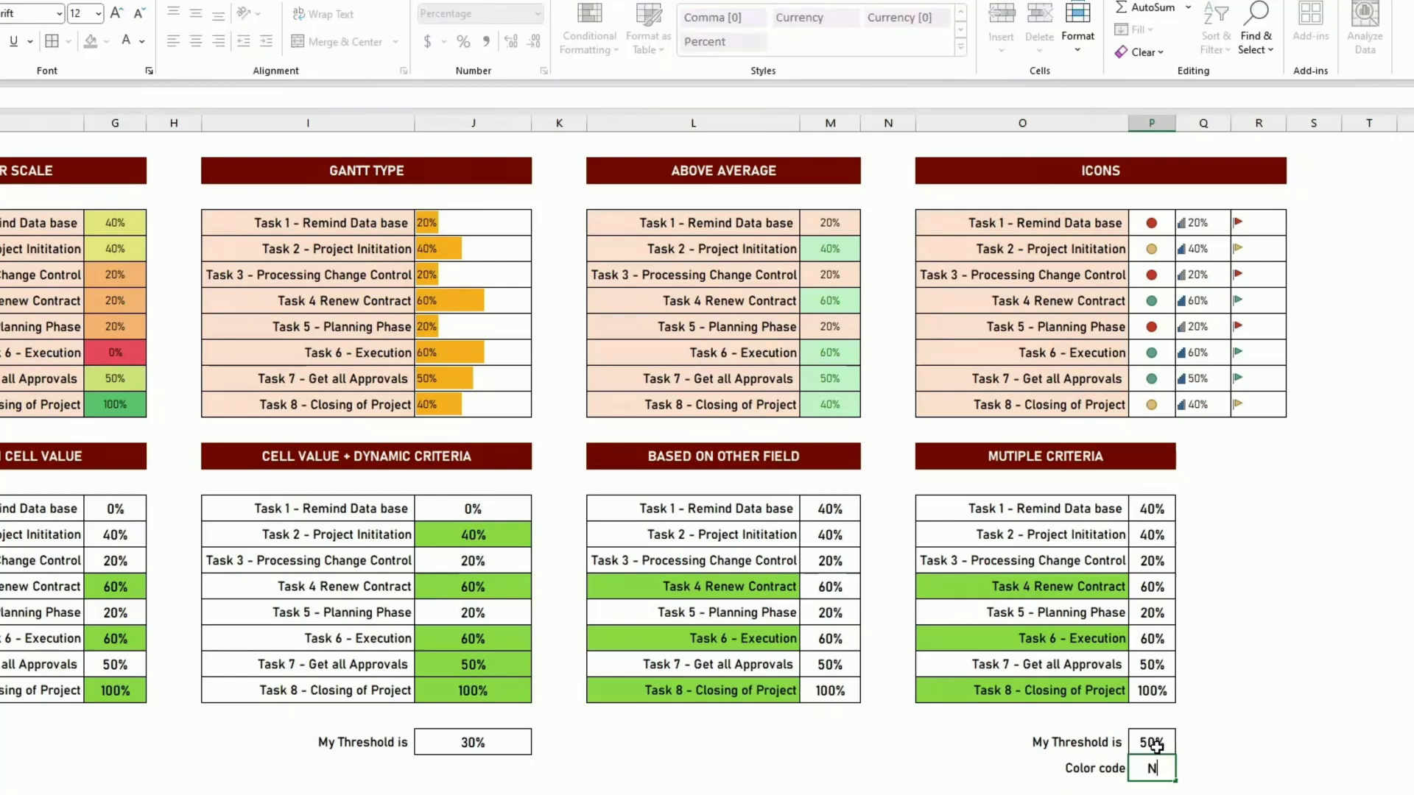
pyautogui.hotkey('ctrl', 'Return')
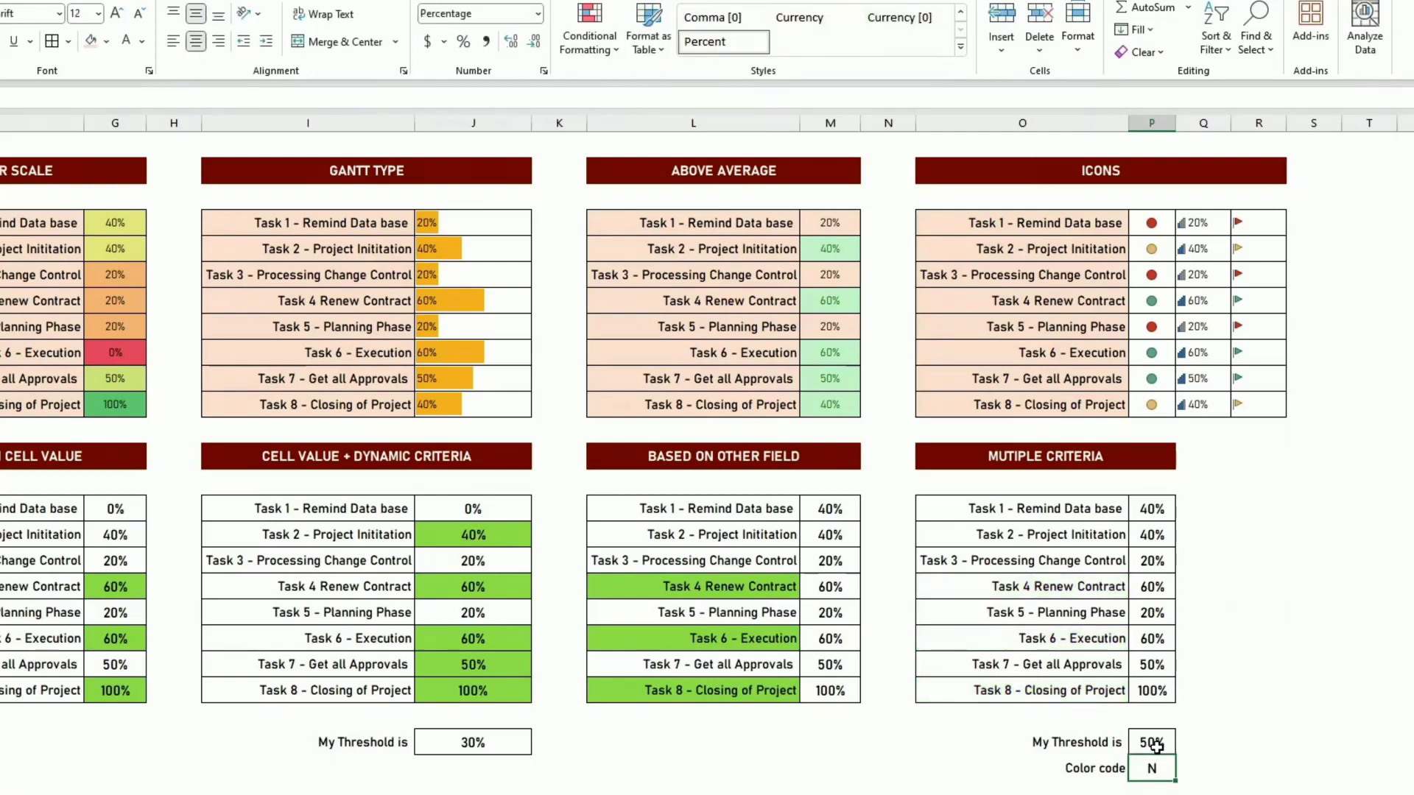
pyautogui.write('Y')
pyautogui.hotkey('ctrl', 'Return')
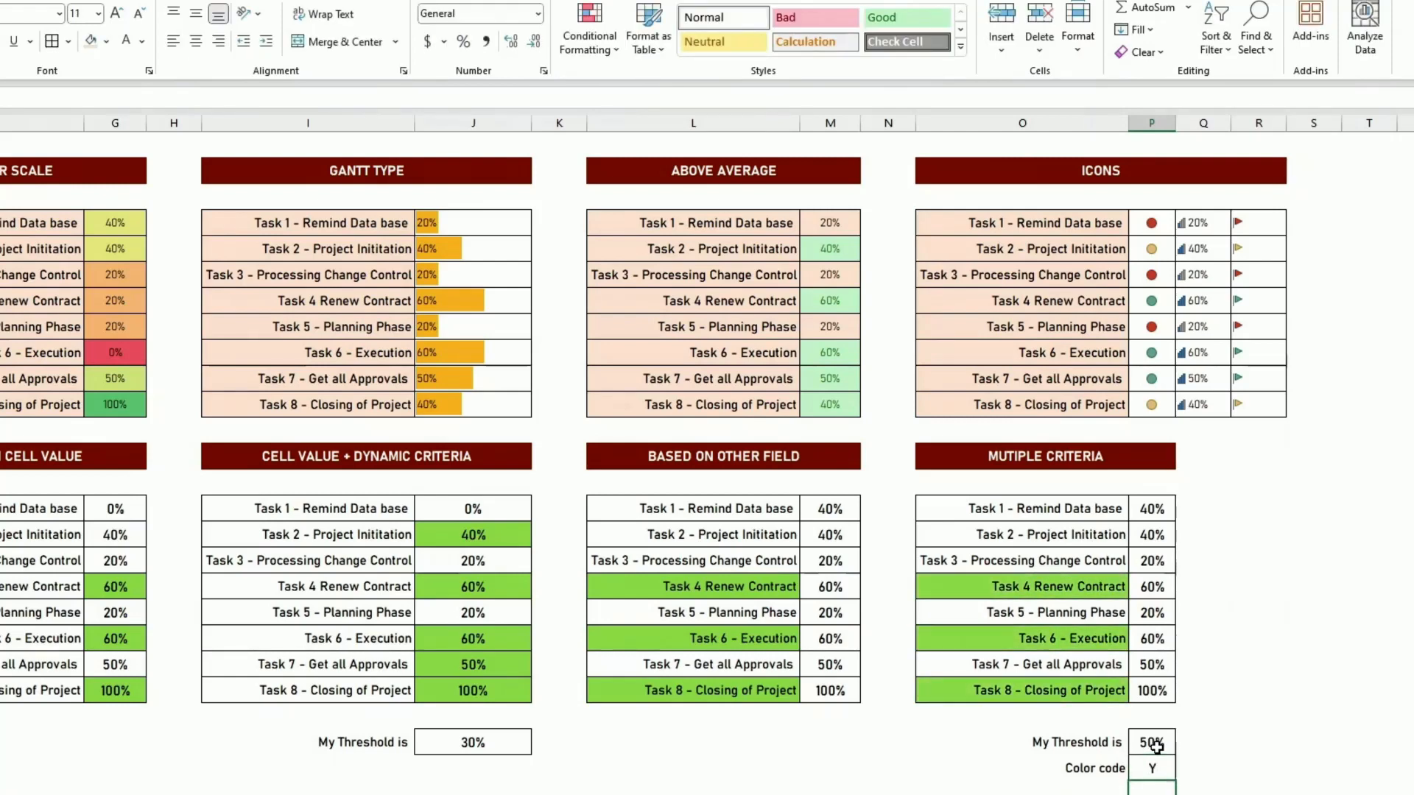
# - Set the Multiple Criteria threshold in P24 to 70% and check Task 8's progress against it
pyautogui.click(1156, 745)
pyautogui.write('70')
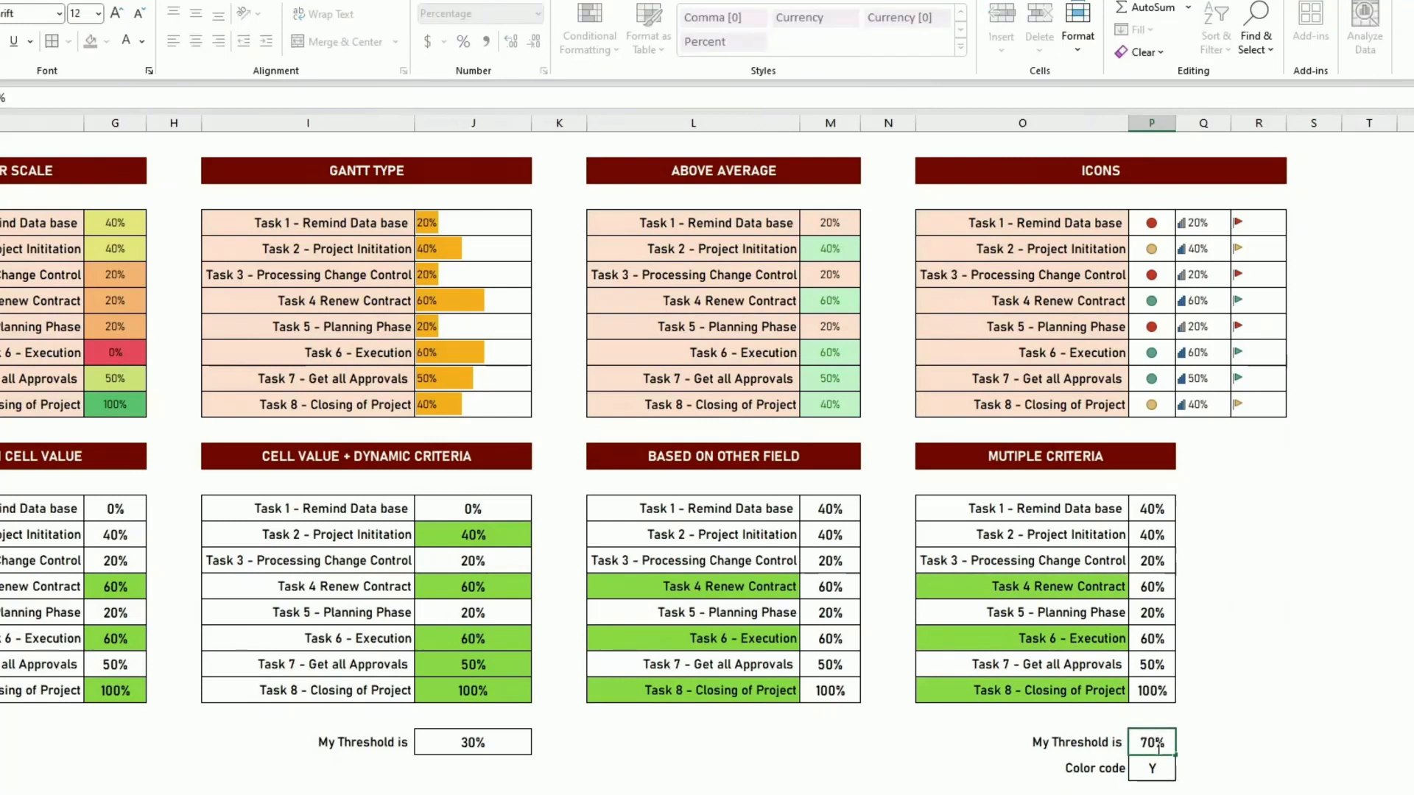
pyautogui.press('Return')
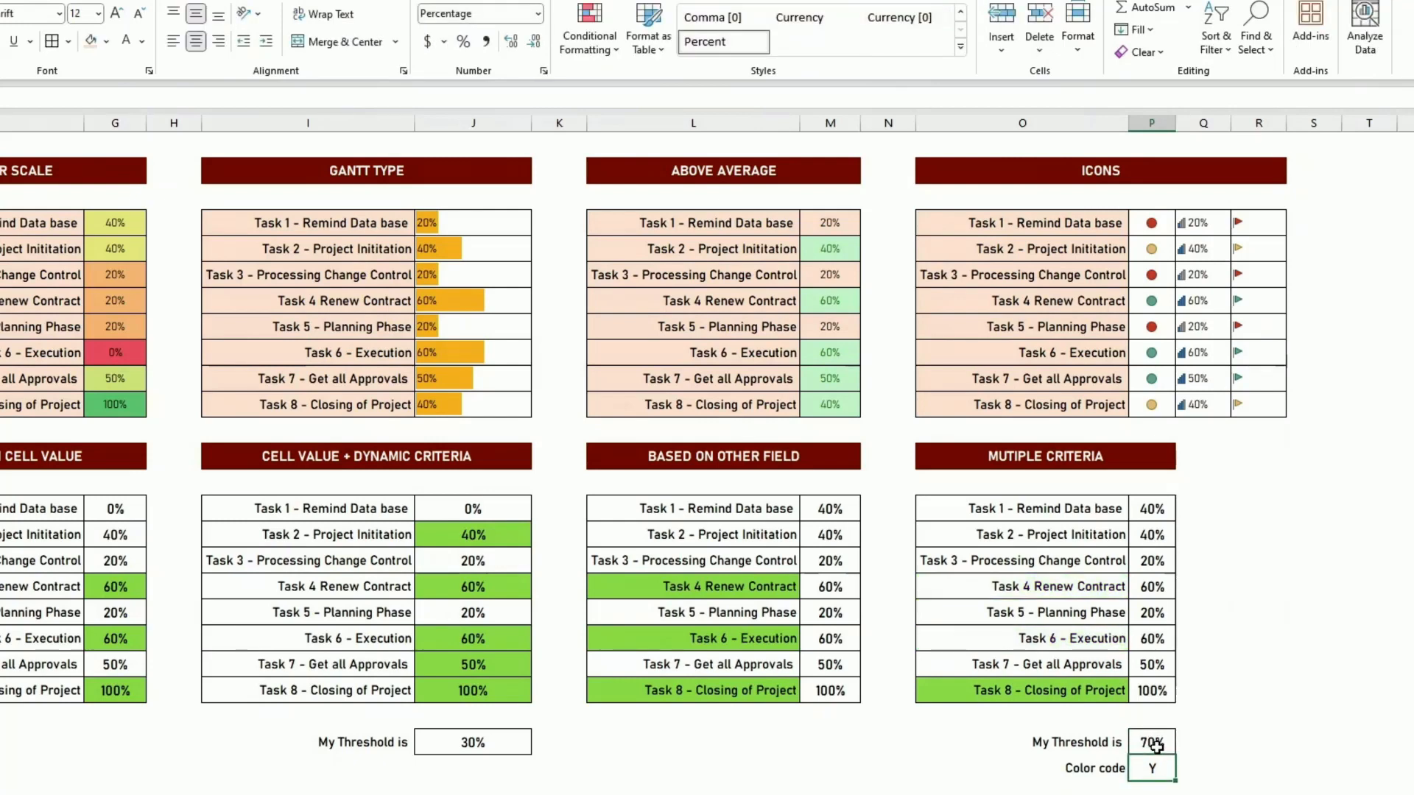
pyautogui.click(1156, 689)
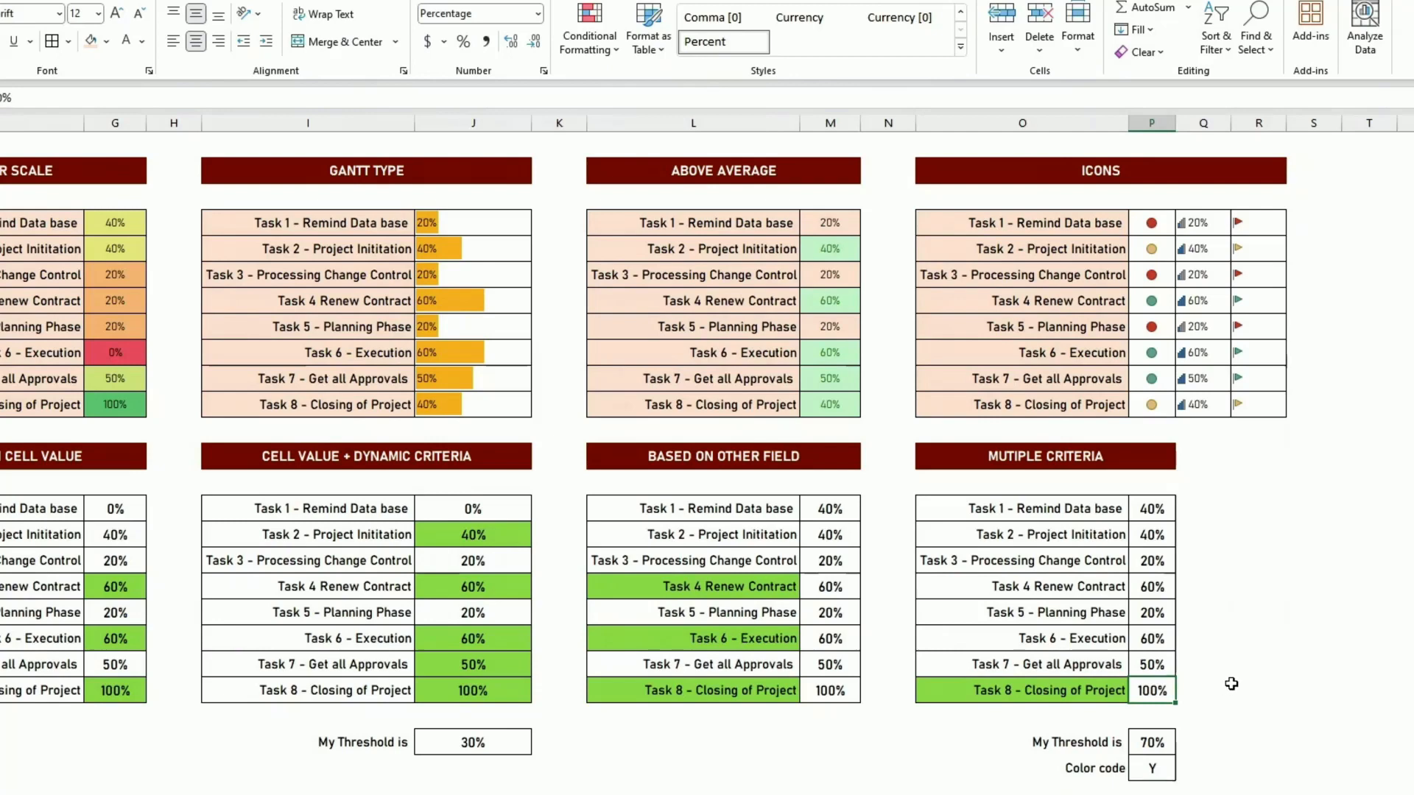